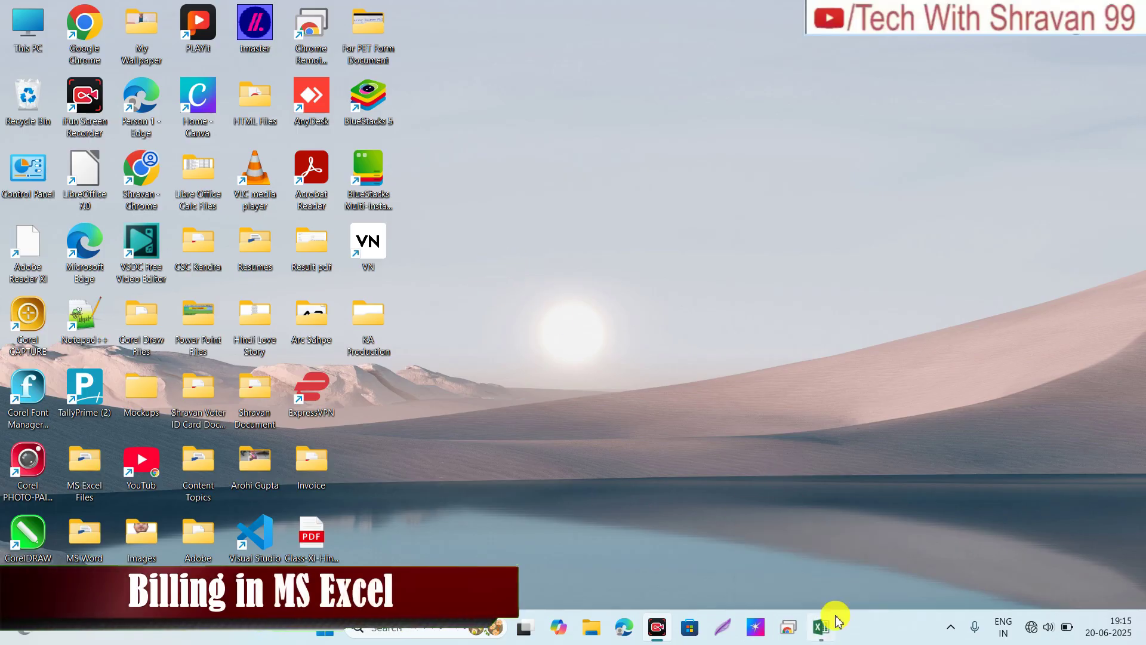
# Step: Switch to the open Excel workbook and examine the sample bill invoice's HSN codes and the Stock Item drop-down list
pyautogui.click(822, 627)
pyautogui.click(203, 266)
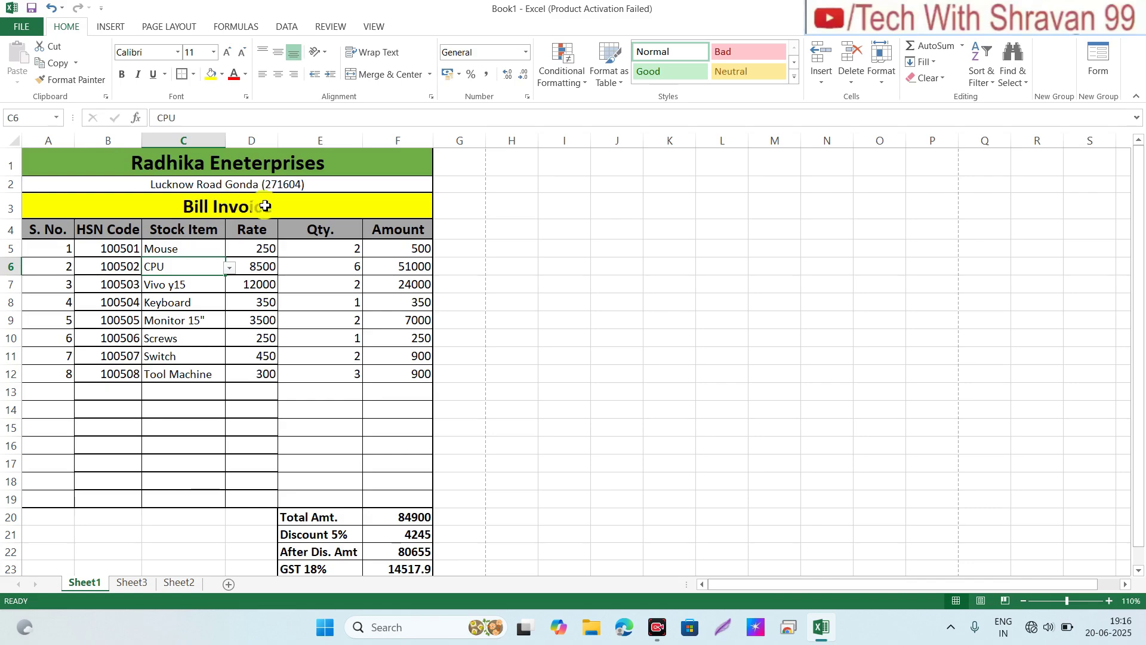
pyautogui.click(121, 251)
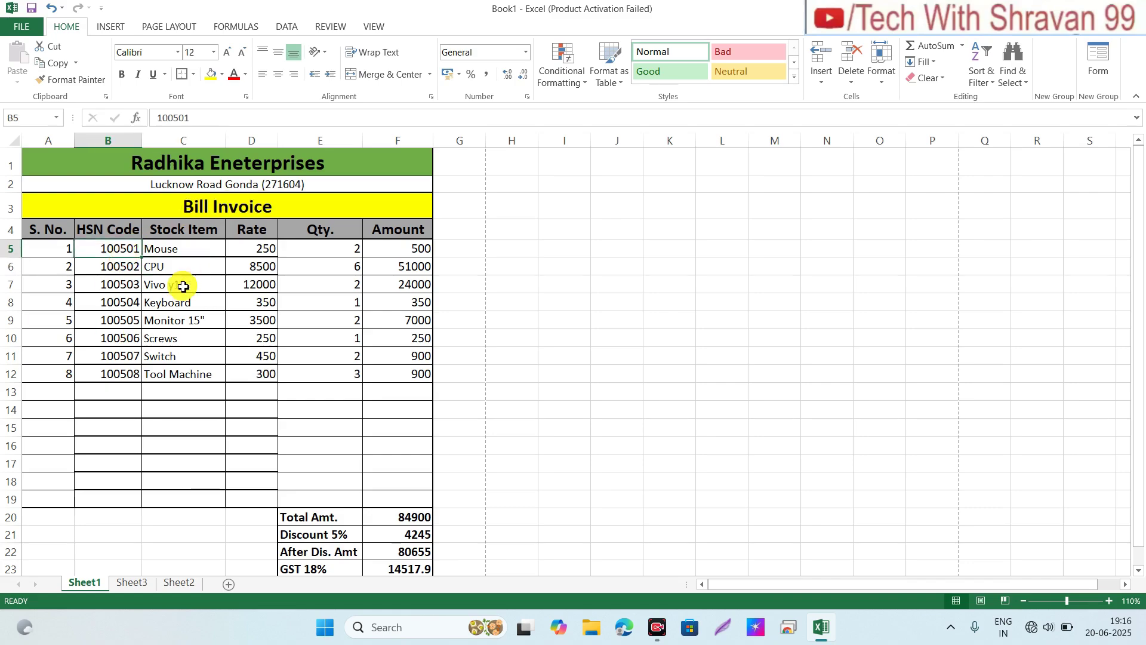
pyautogui.click(197, 251)
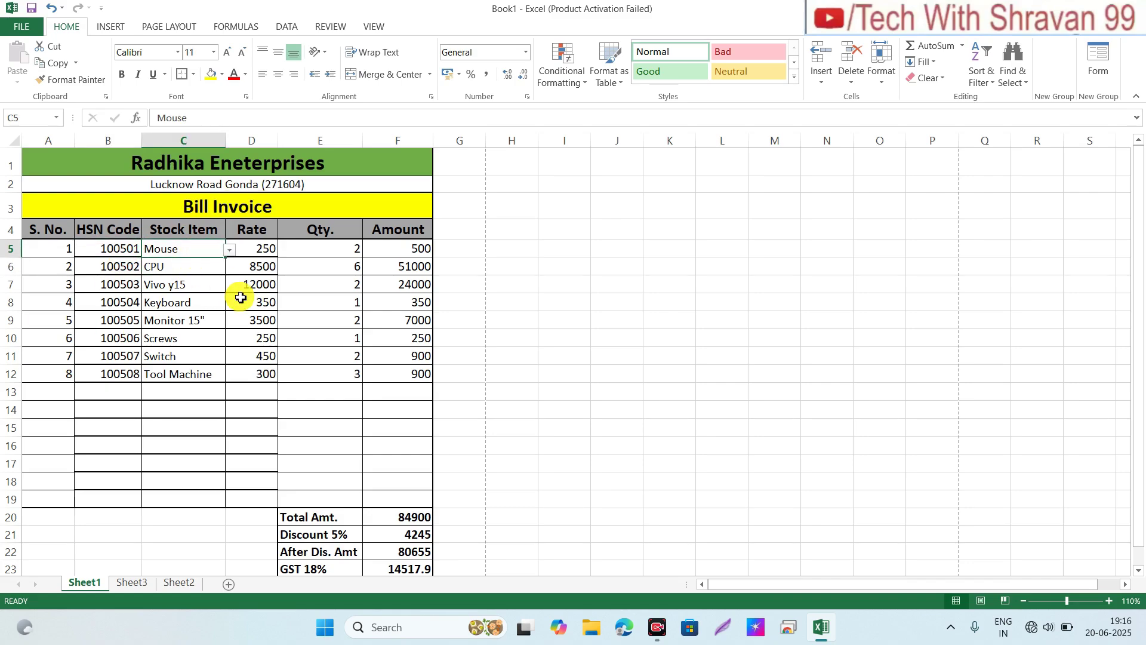
pyautogui.scroll(-1, 241, 304)
pyautogui.scroll(1, 241, 313)
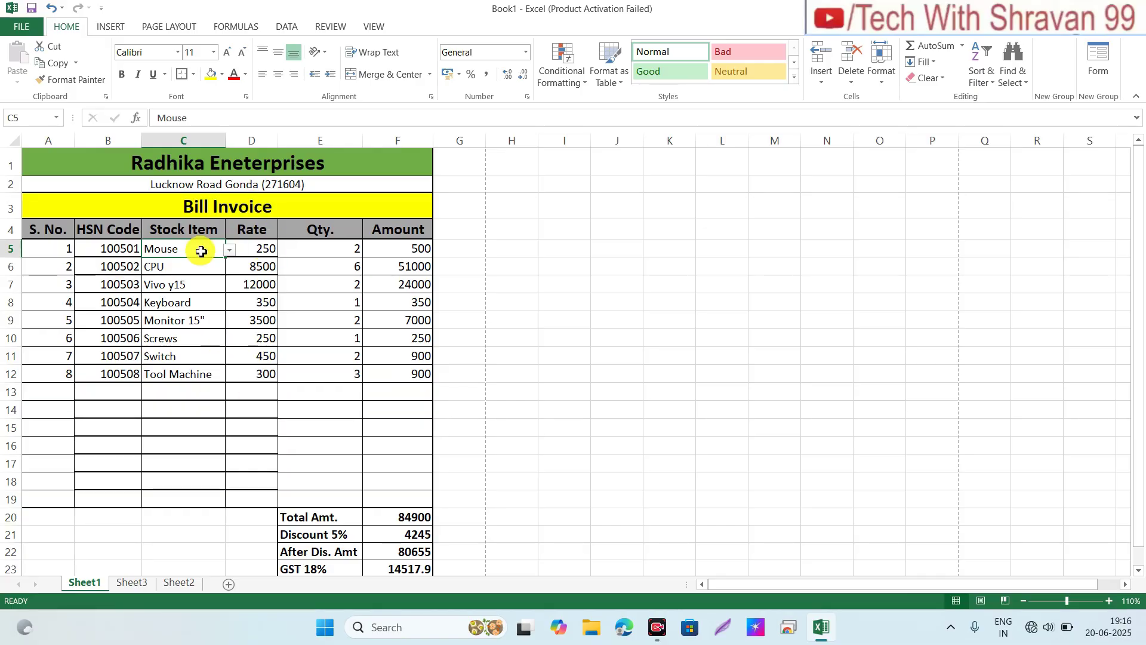
pyautogui.click(231, 251)
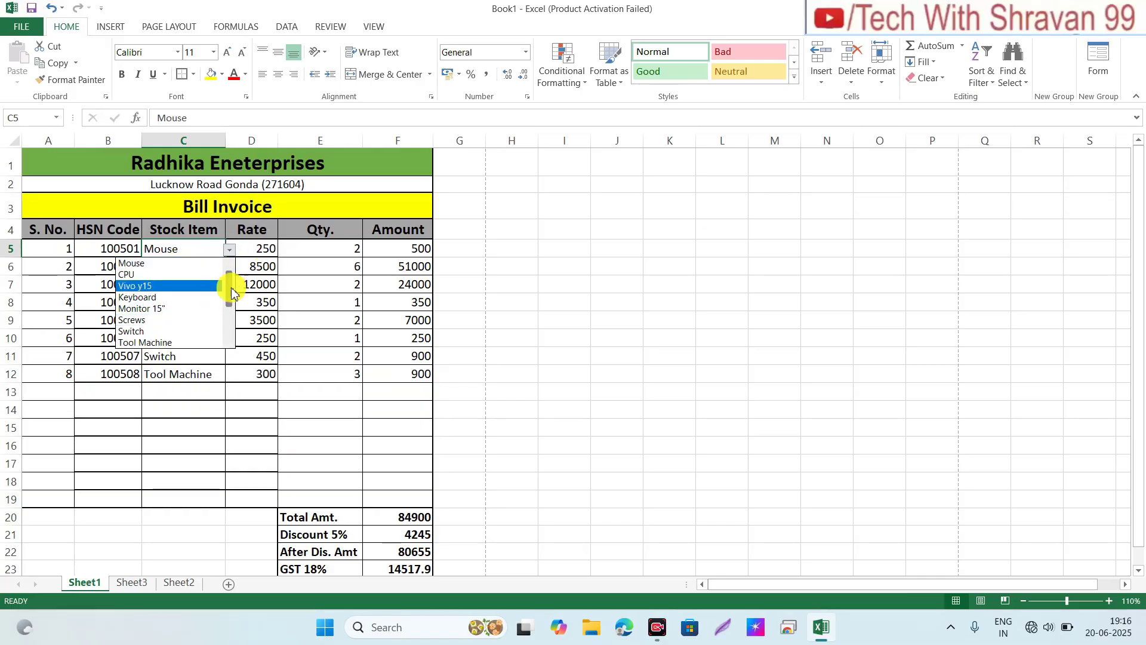
pyautogui.moveTo(231, 289)
pyautogui.mouseDown()
pyautogui.moveTo(232, 308)
pyautogui.moveTo(231, 273)
pyautogui.mouseUp()
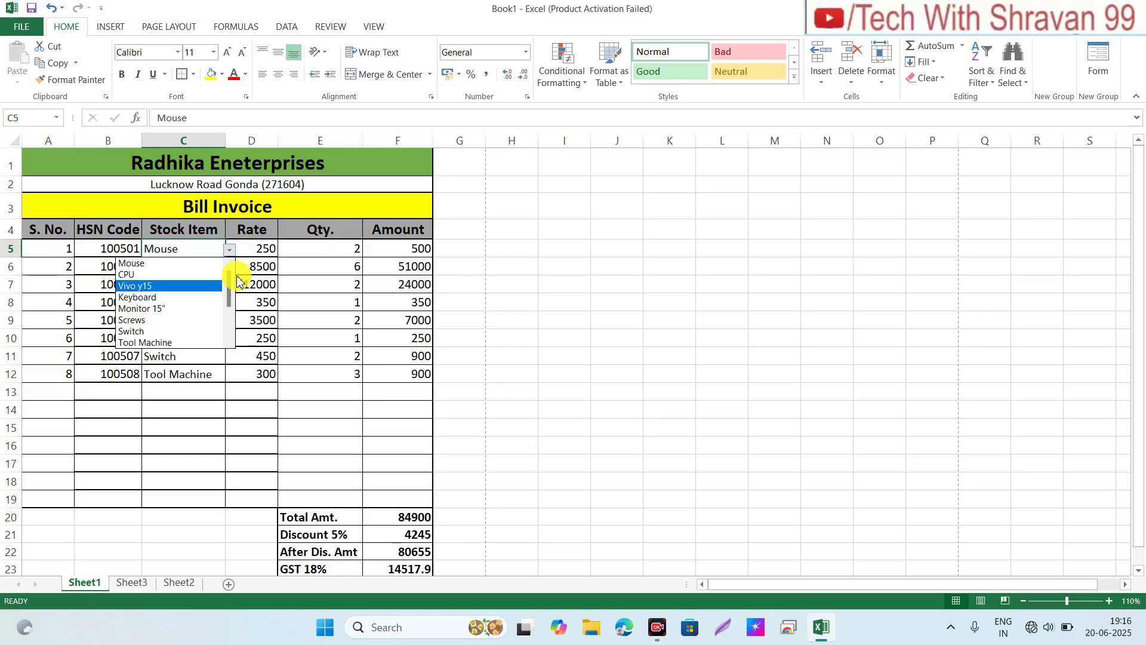
pyautogui.click(262, 252)
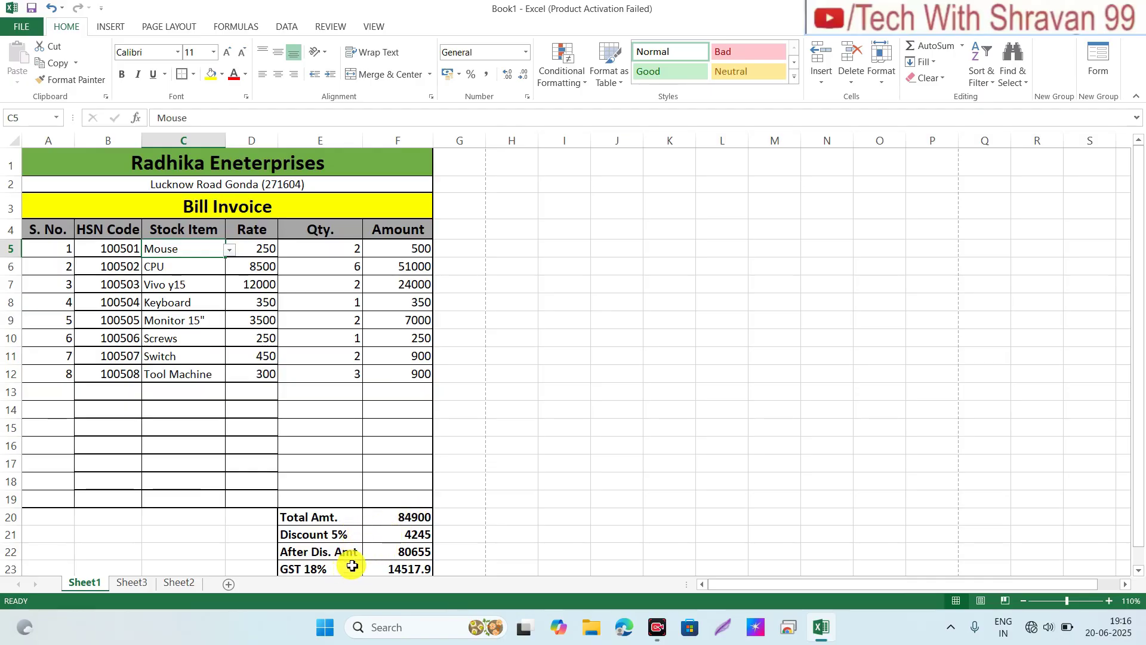
# Step: Review the sample invoice's totals section and the formulas in its Amount column
pyautogui.moveTo(1138, 234); pyautogui.dragTo(1139, 270)
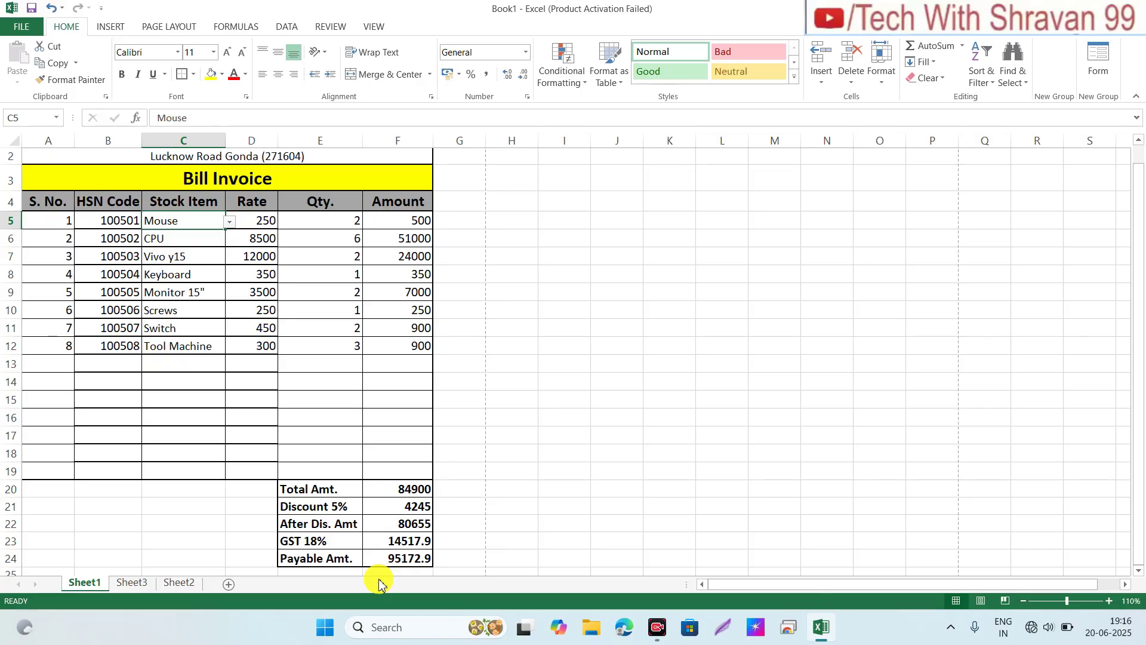
pyautogui.click(388, 324)
pyautogui.scroll(1, 390, 324)
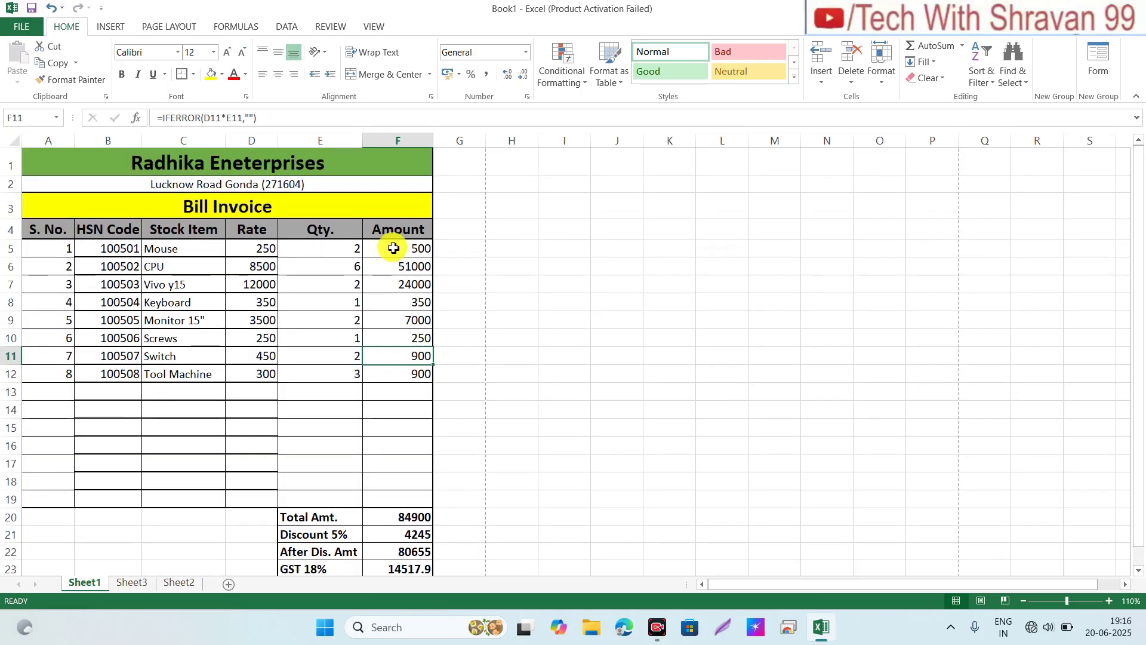
pyautogui.click(394, 248)
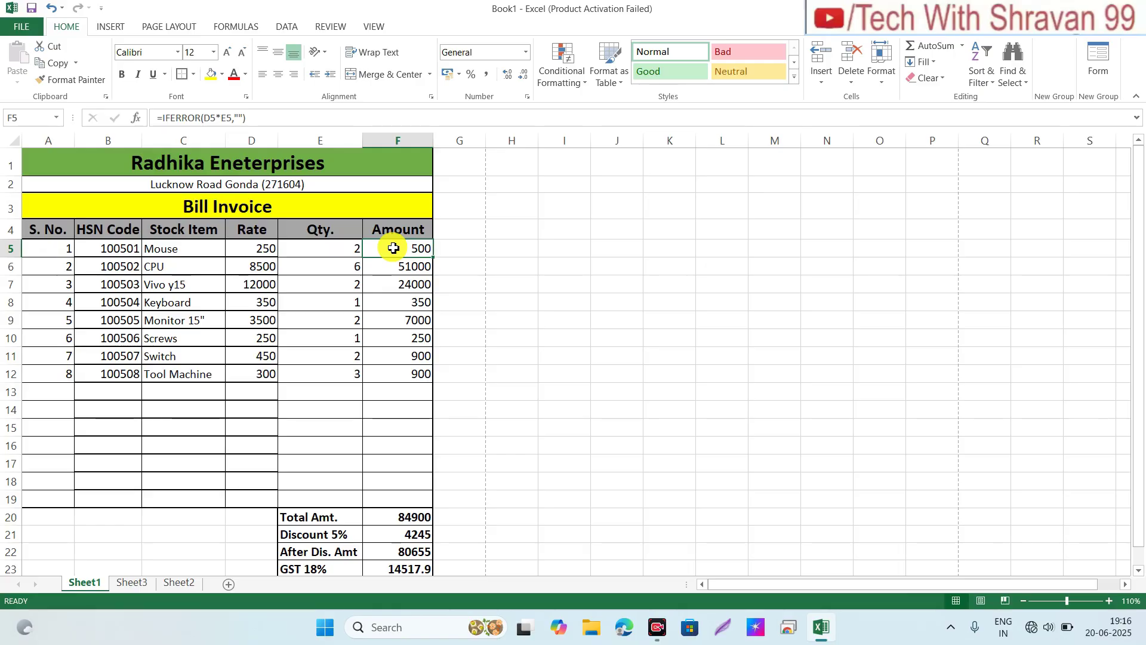
pyautogui.click(204, 298)
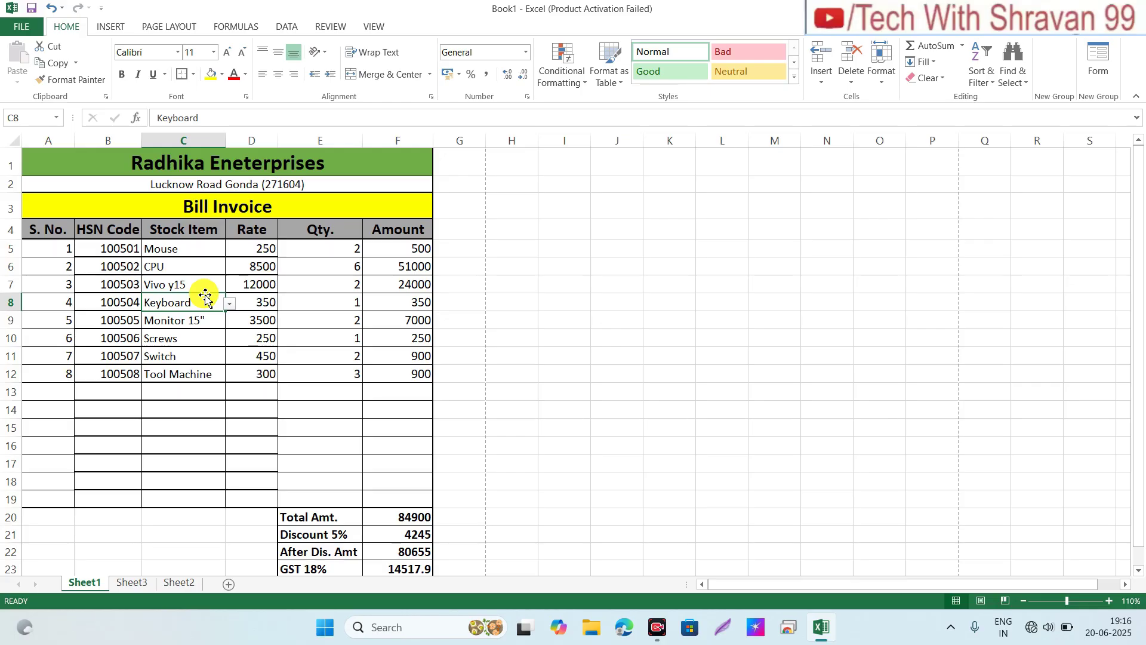
# Step: Open the blank Sheet3 and enter the heading "S. No." in cell A4
pyautogui.click(182, 583)
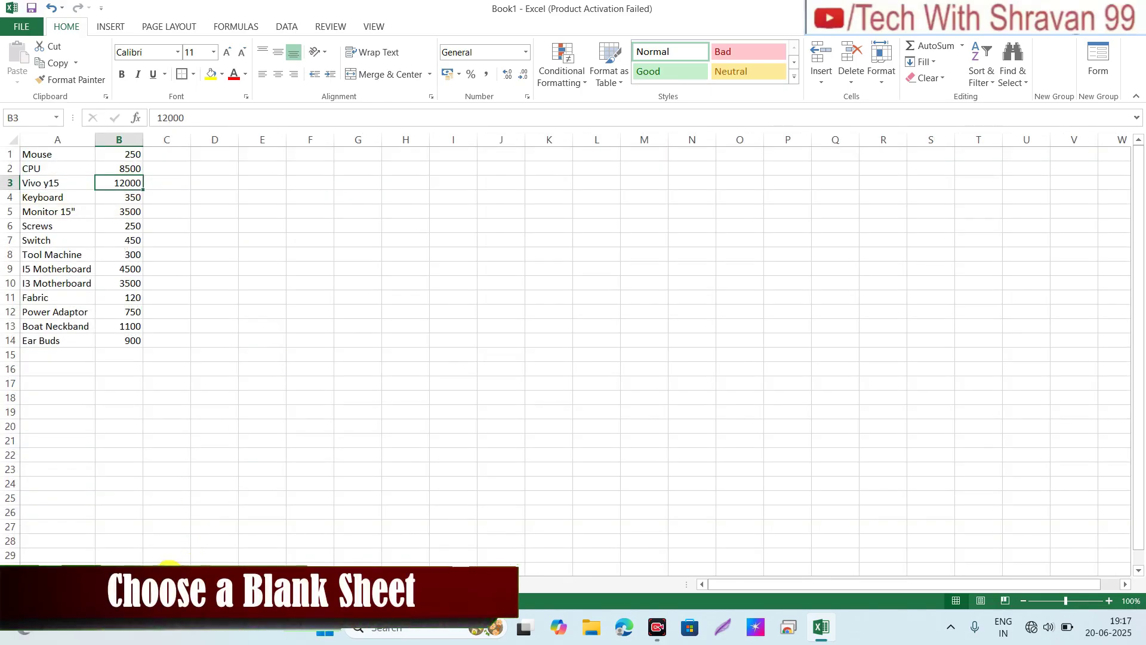
pyautogui.click(230, 583)
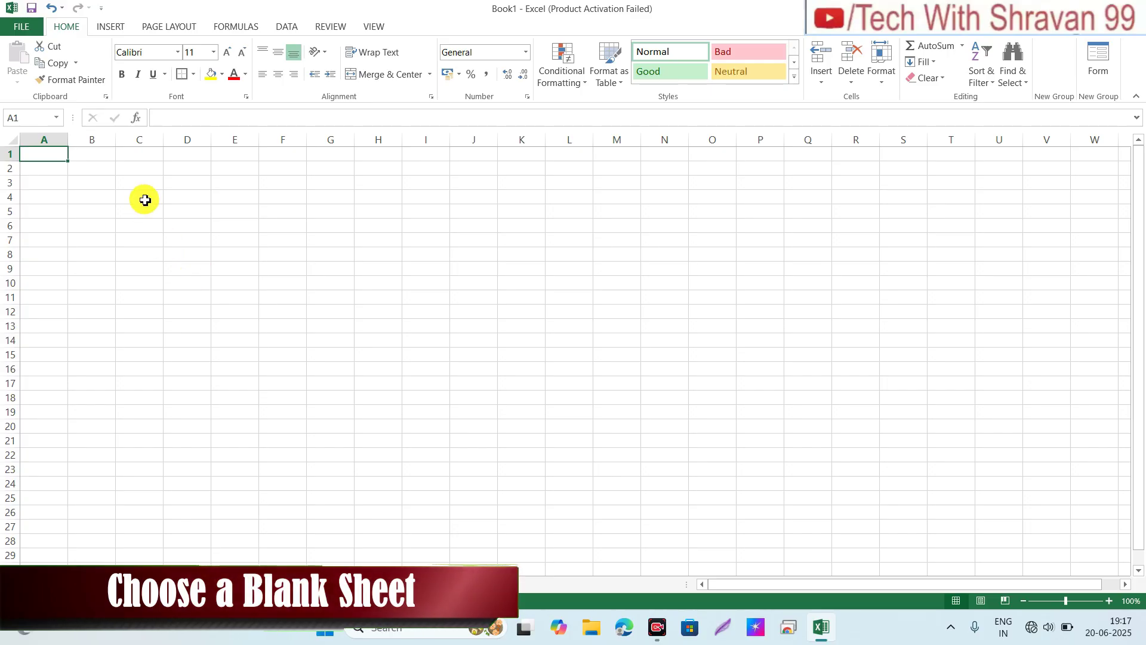
pyautogui.press('Down')
pyautogui.press('Down')
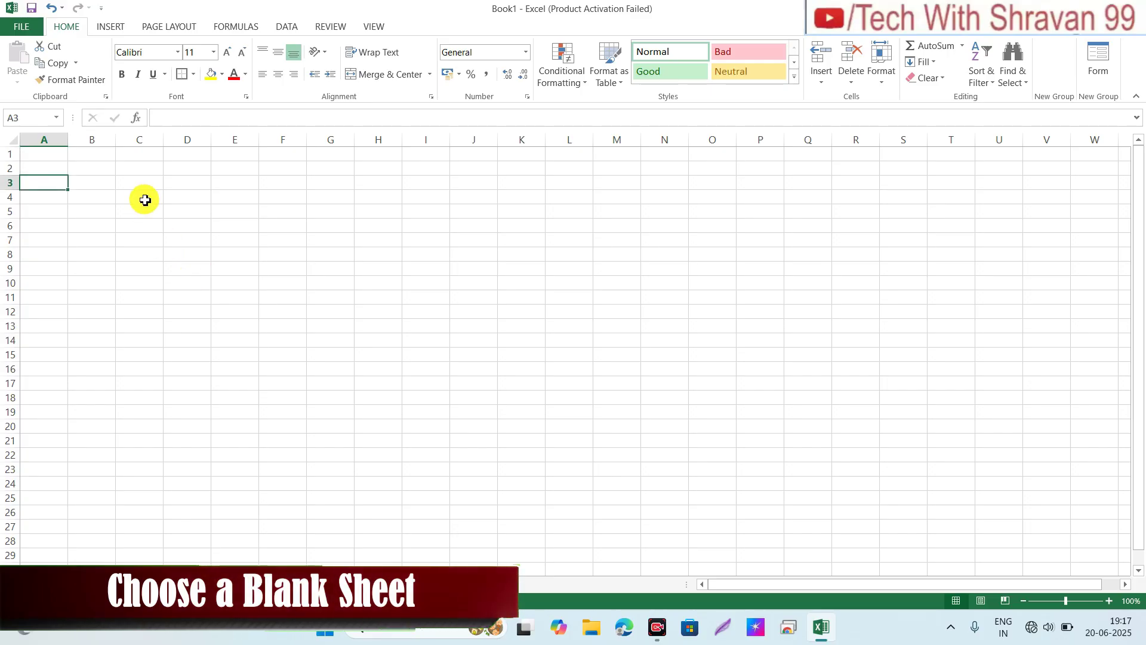
pyautogui.press('Down')
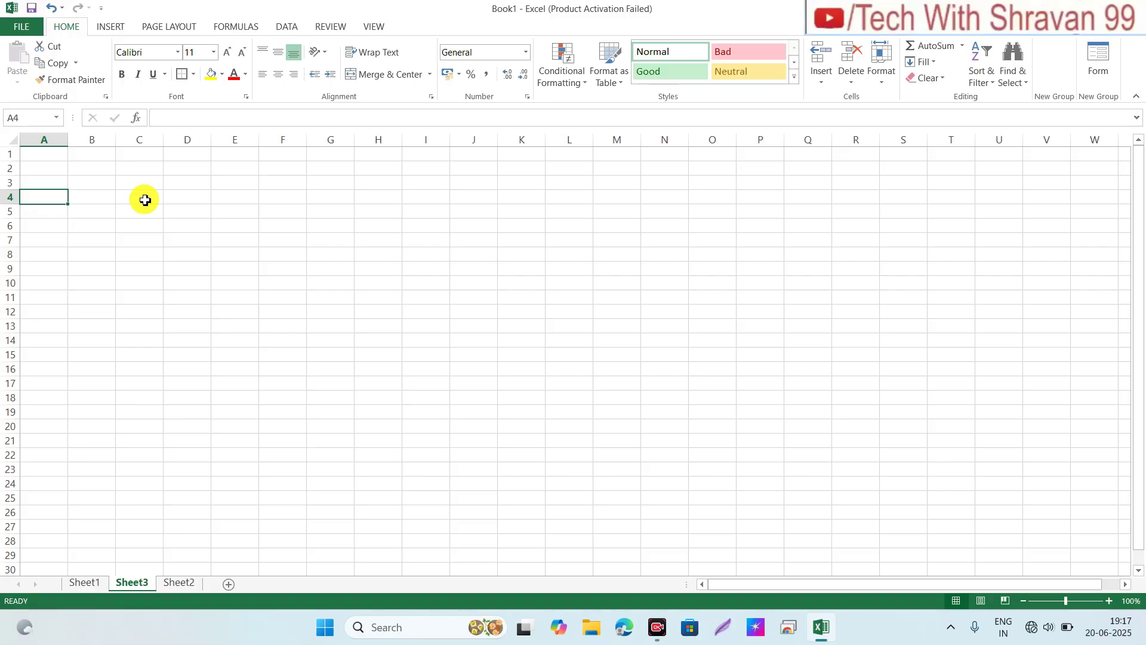
pyautogui.write('S')
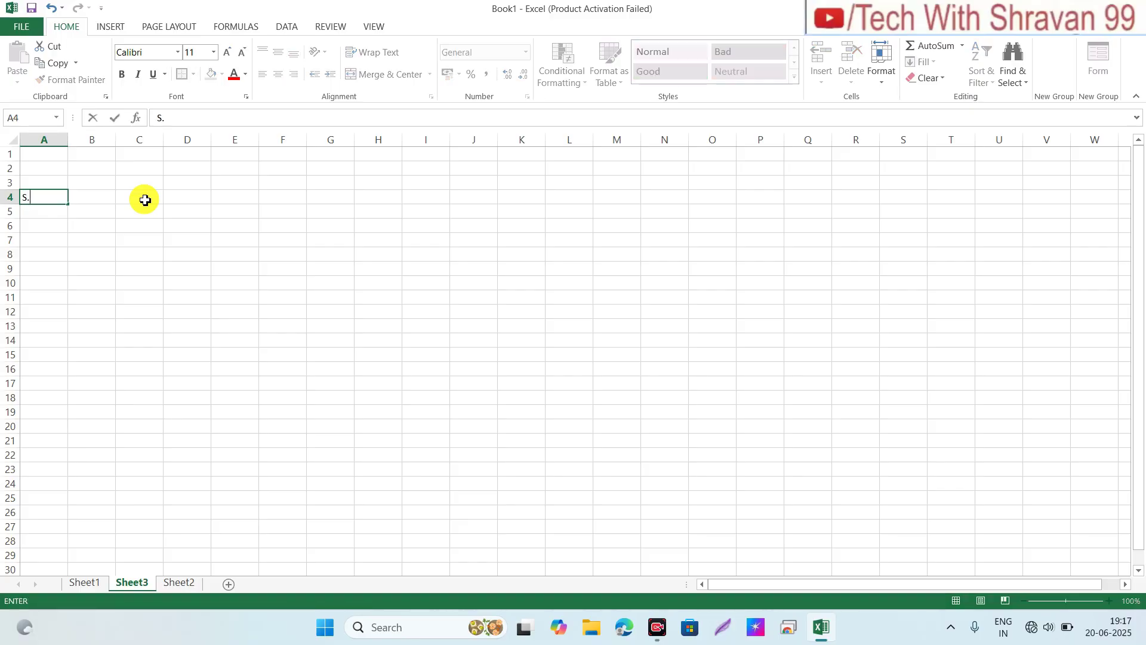
pyautogui.write('. No.')
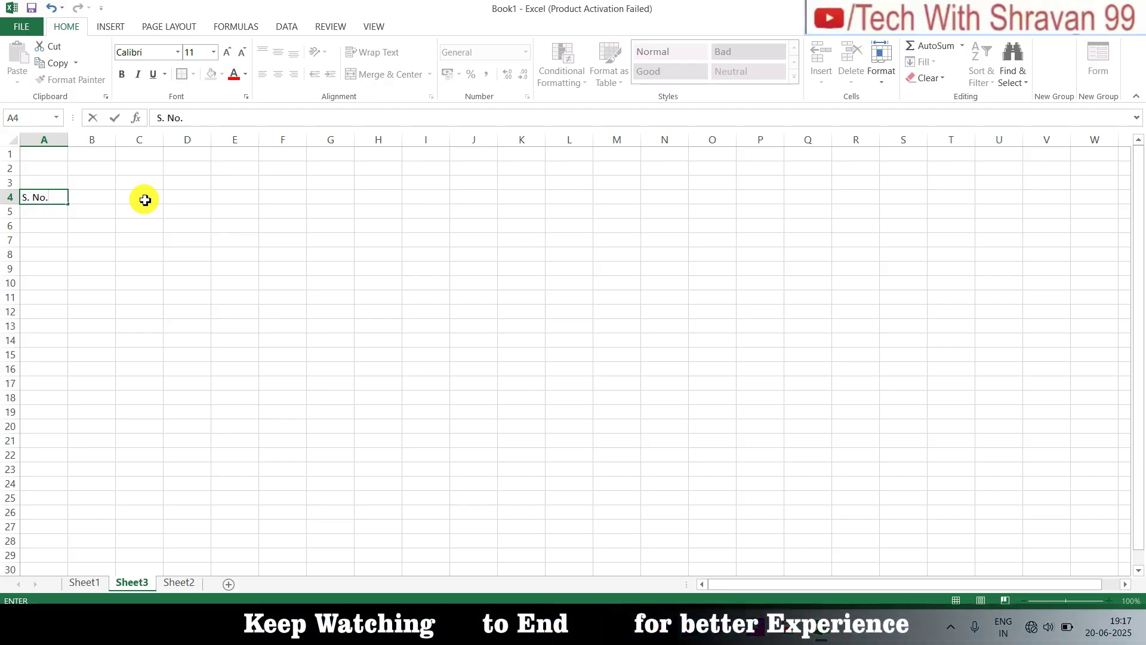
pyautogui.press('Tab')
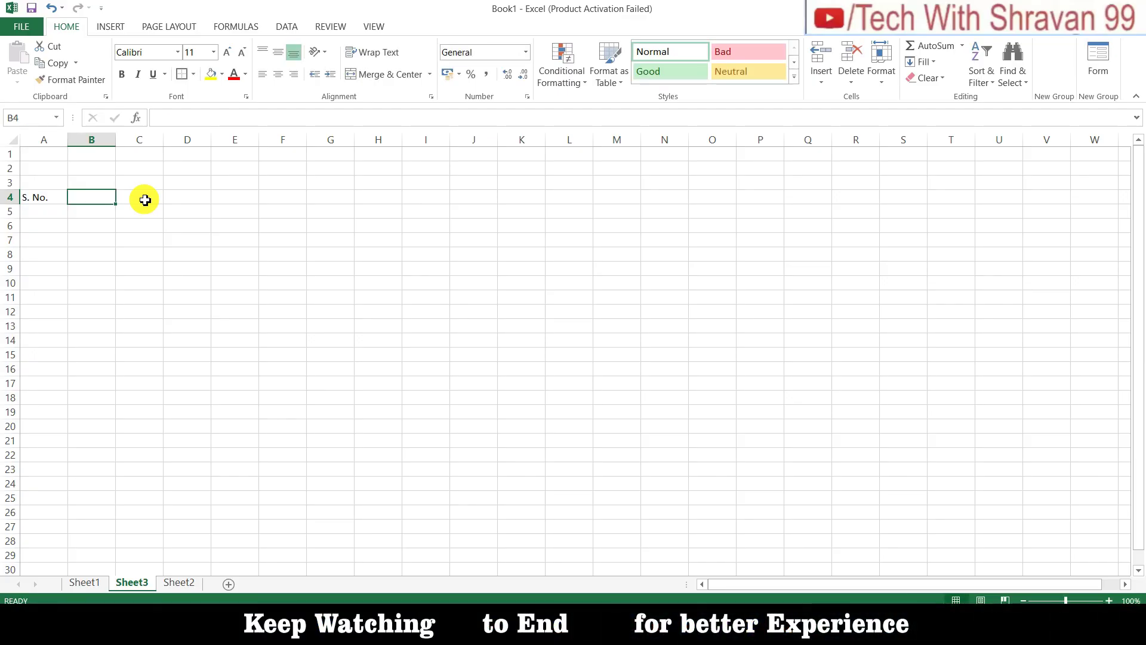
# Step: Enter the headings "HSN Code" in B4 and "Stock Items" in C4
pyautogui.write('HSN Code')
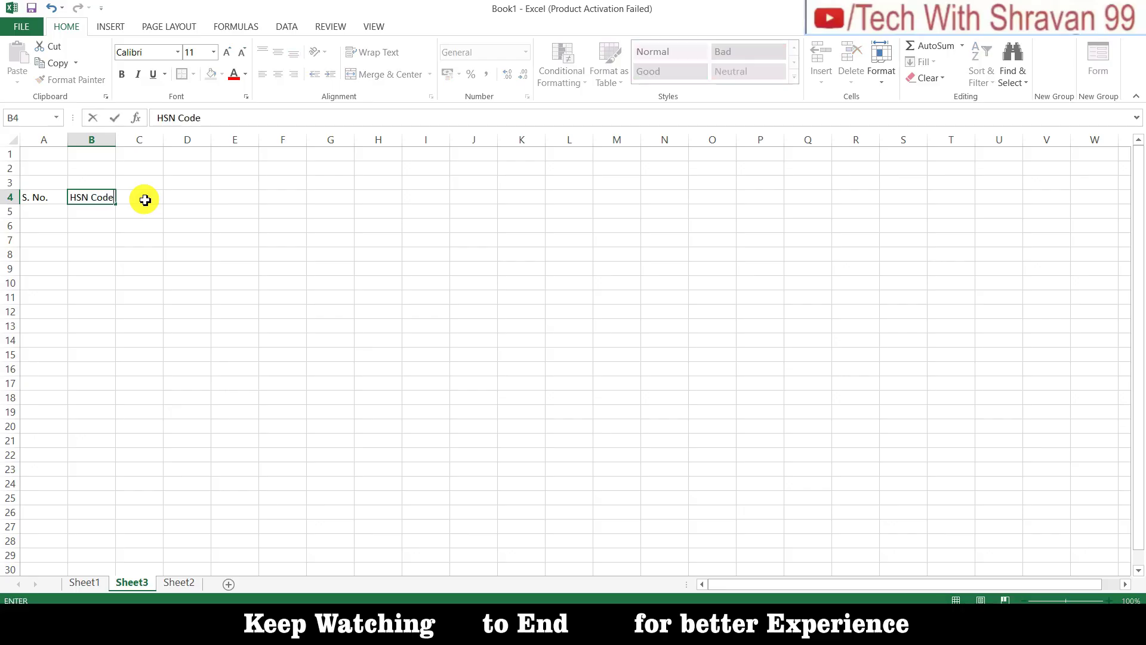
pyautogui.press('Tab')
pyautogui.write('S')
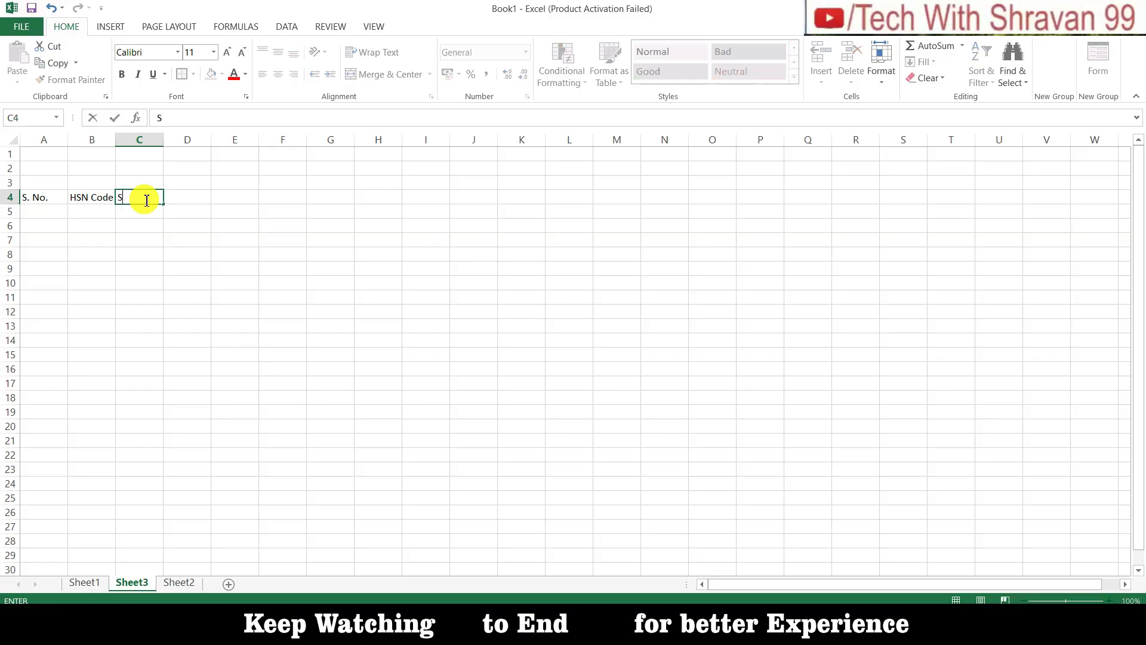
pyautogui.write('tock I')
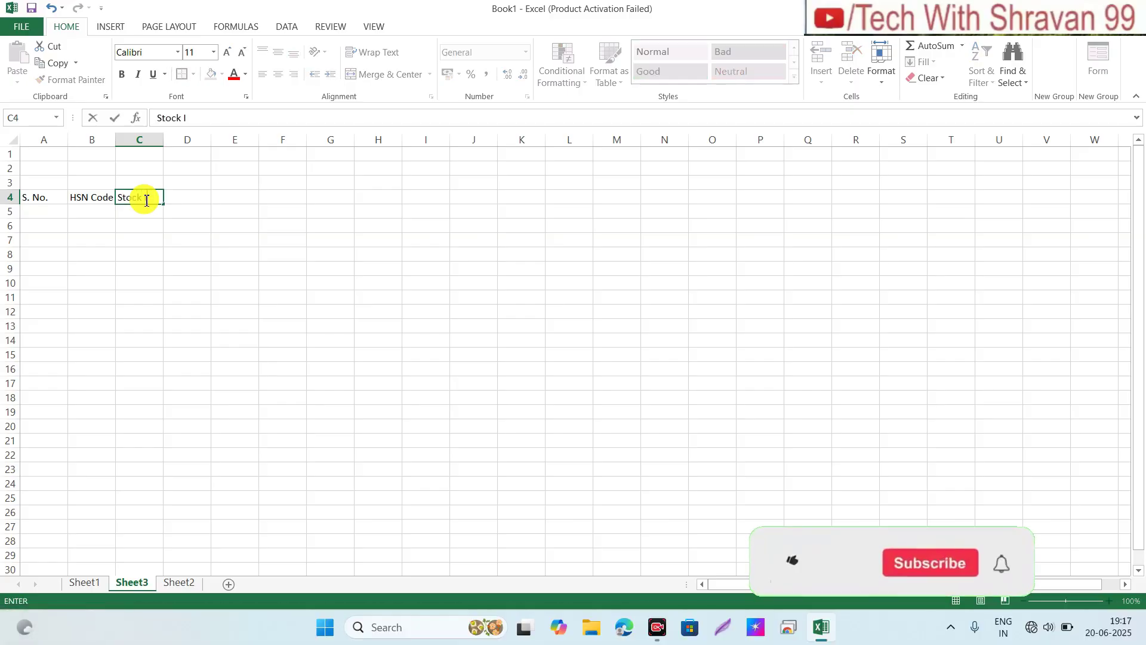
pyautogui.write('tems')
pyautogui.press('Tab')
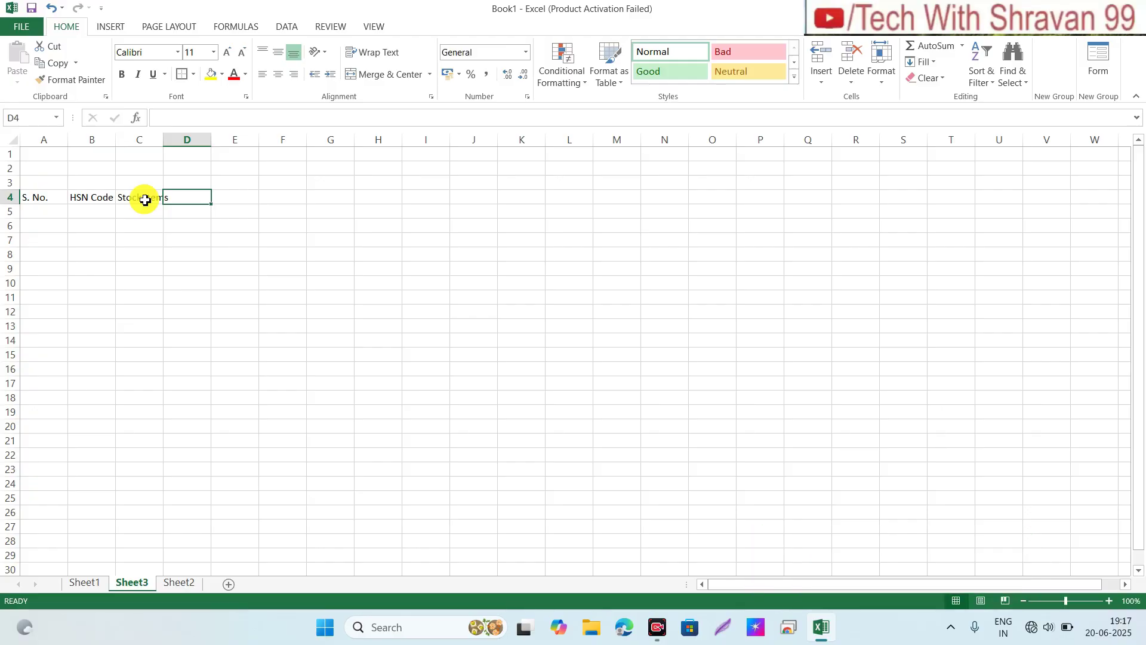
# Step: Enter the headings "Rate", "Qty" and "Amount" in cells D4, E4 and F4
pyautogui.write('RAte')
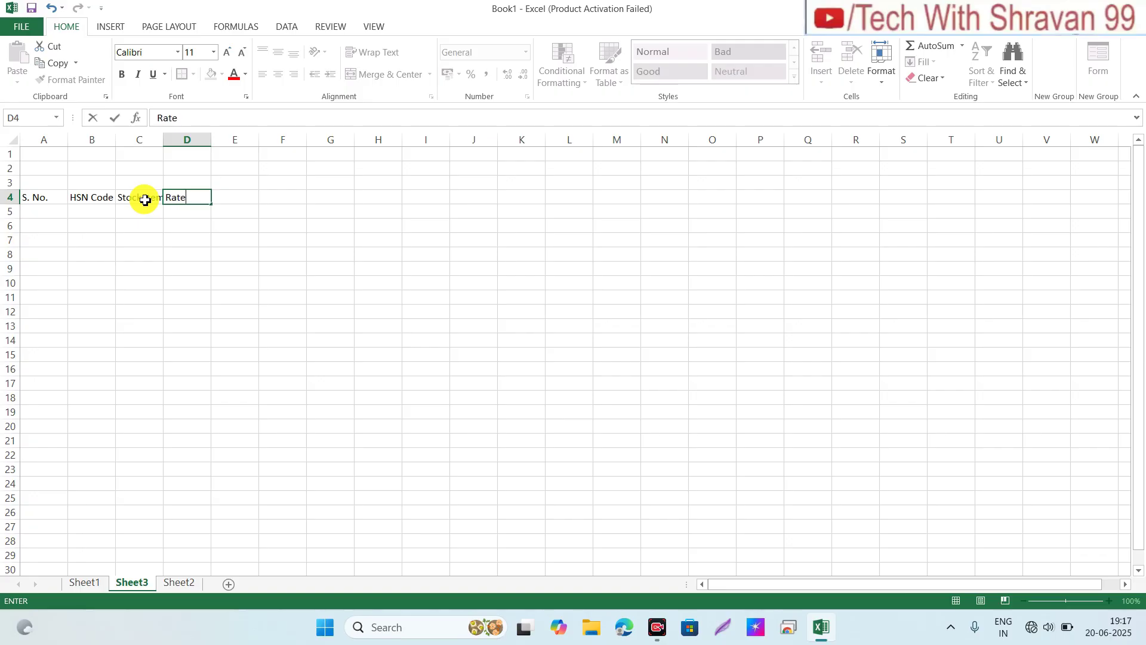
pyautogui.press('Return')
pyautogui.press('Right')
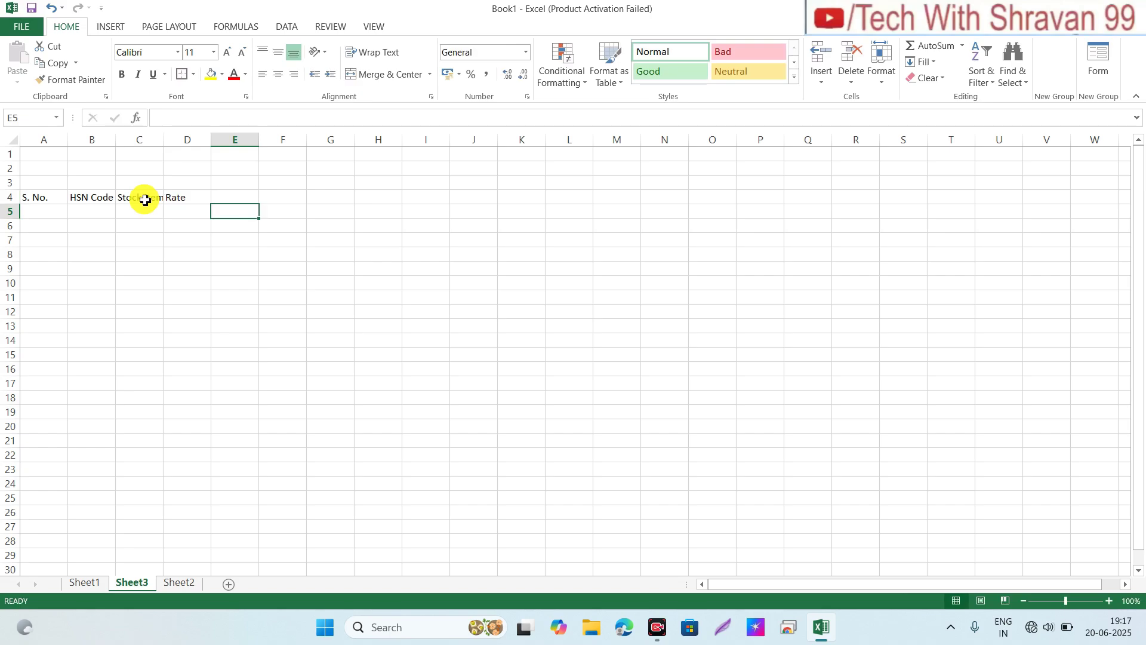
pyautogui.press('Up')
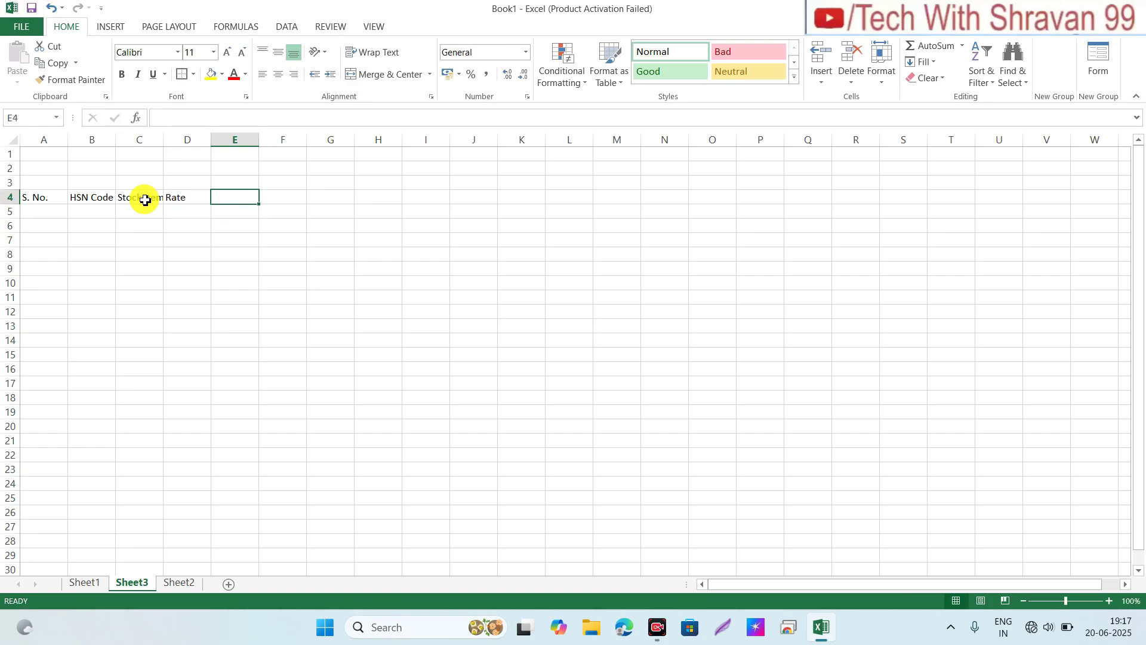
pyautogui.write('A')
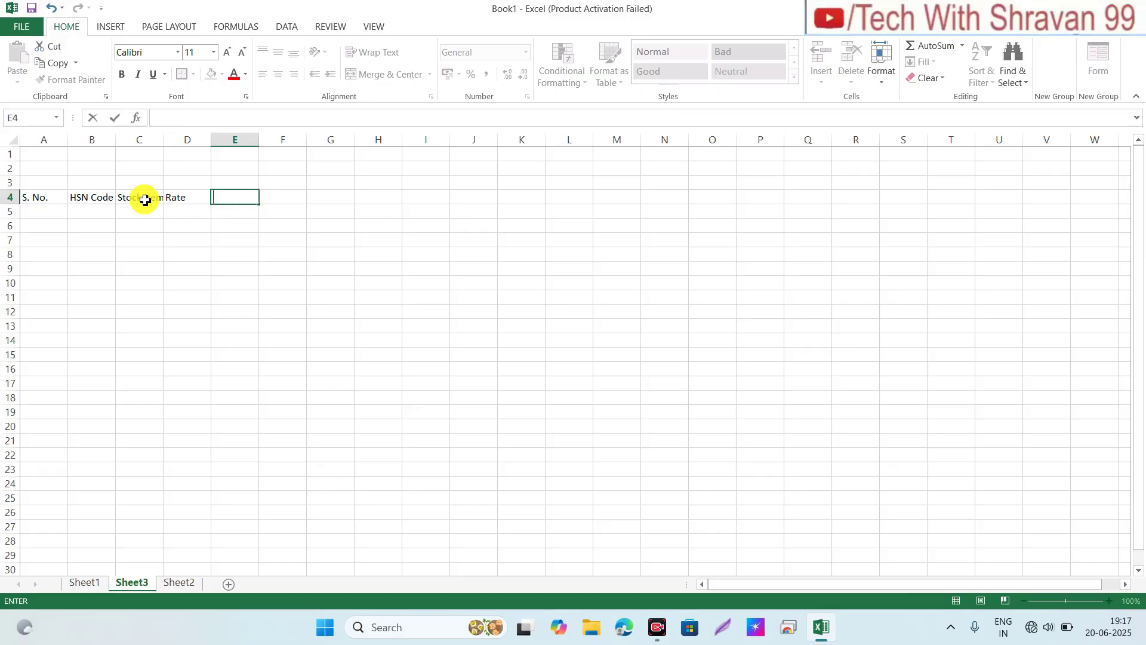
pyautogui.press('Tab')
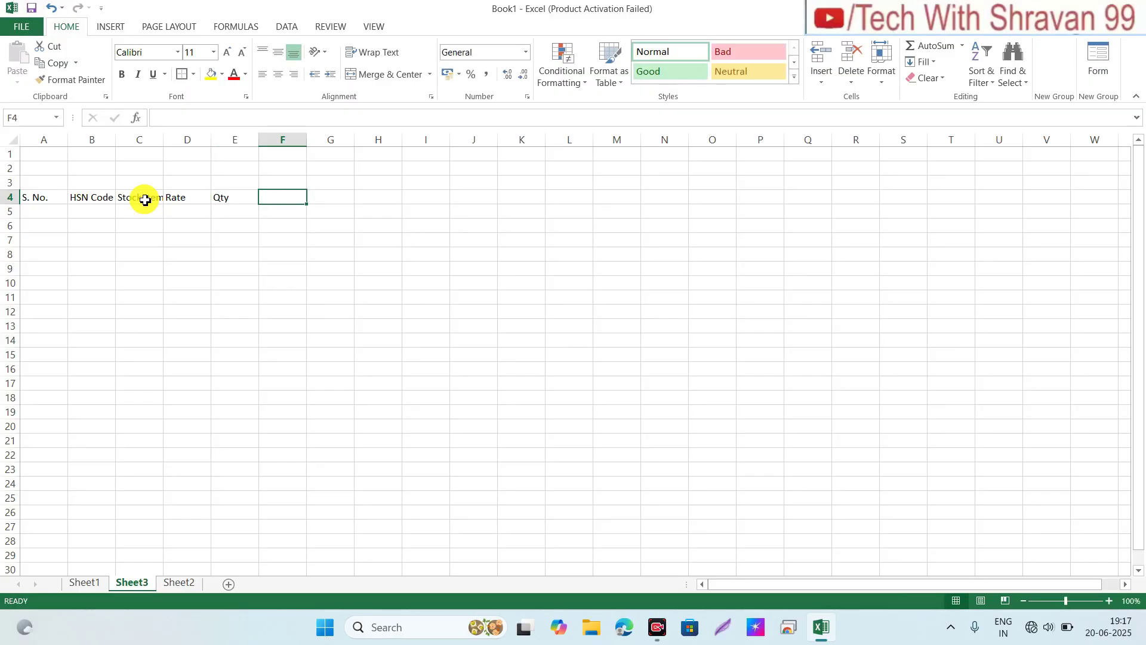
pyautogui.write('Amount')
# Step: Make the heading row A4:F4 bold and set its font size to 12
pyautogui.click(51, 197)
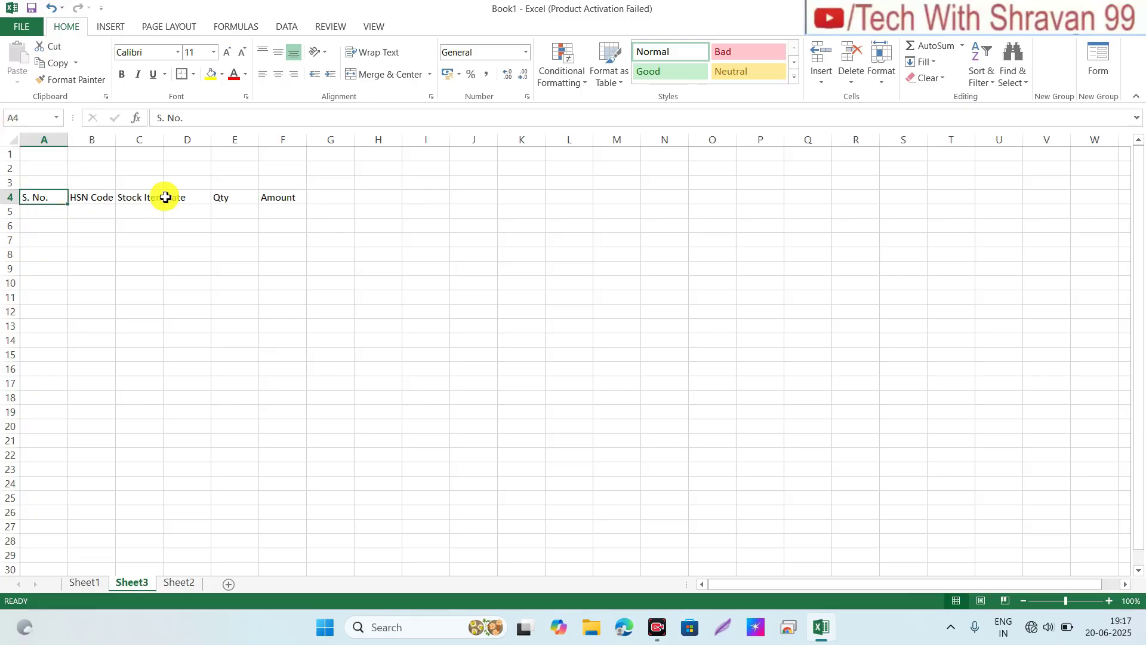
pyautogui.hotkey('shift', 'Right')
pyautogui.hotkey('shift', 'Right')
pyautogui.hotkey('shift', 'Right')
pyautogui.hotkey('shift', 'Right')
pyautogui.hotkey('shift', 'Right')
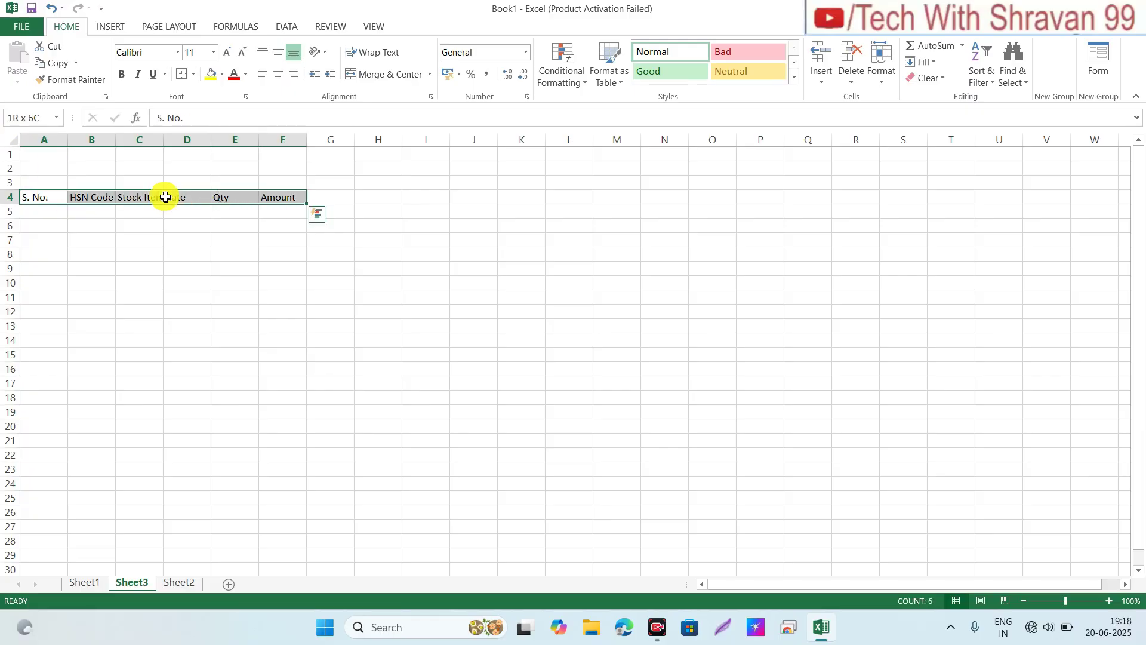
pyautogui.click(125, 76)
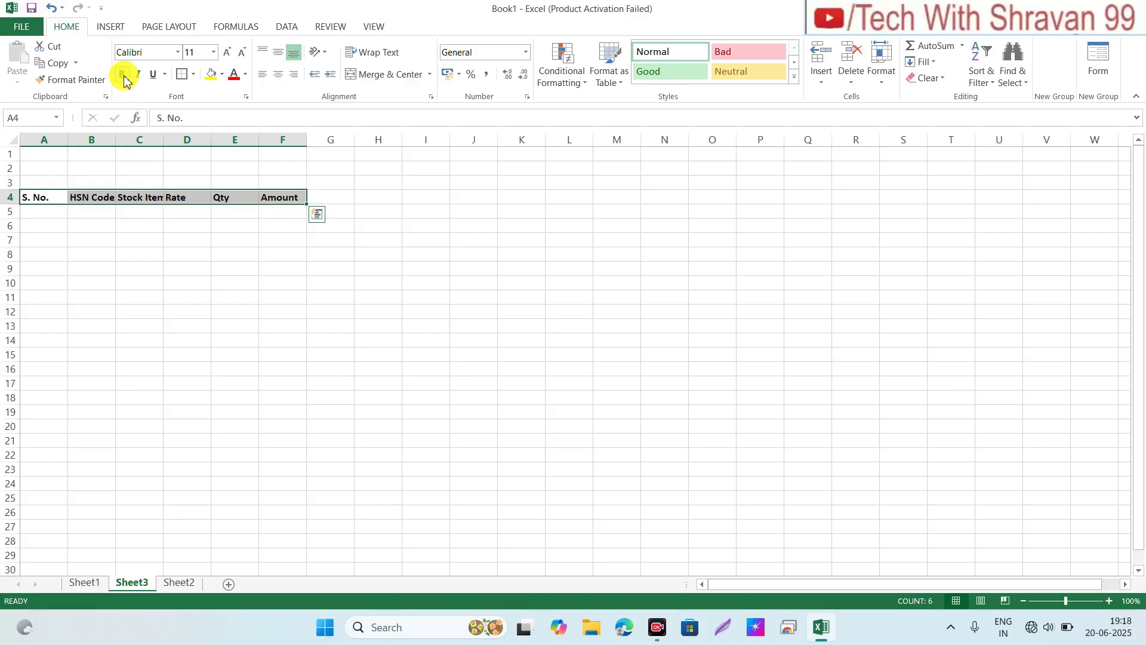
pyautogui.click(227, 54)
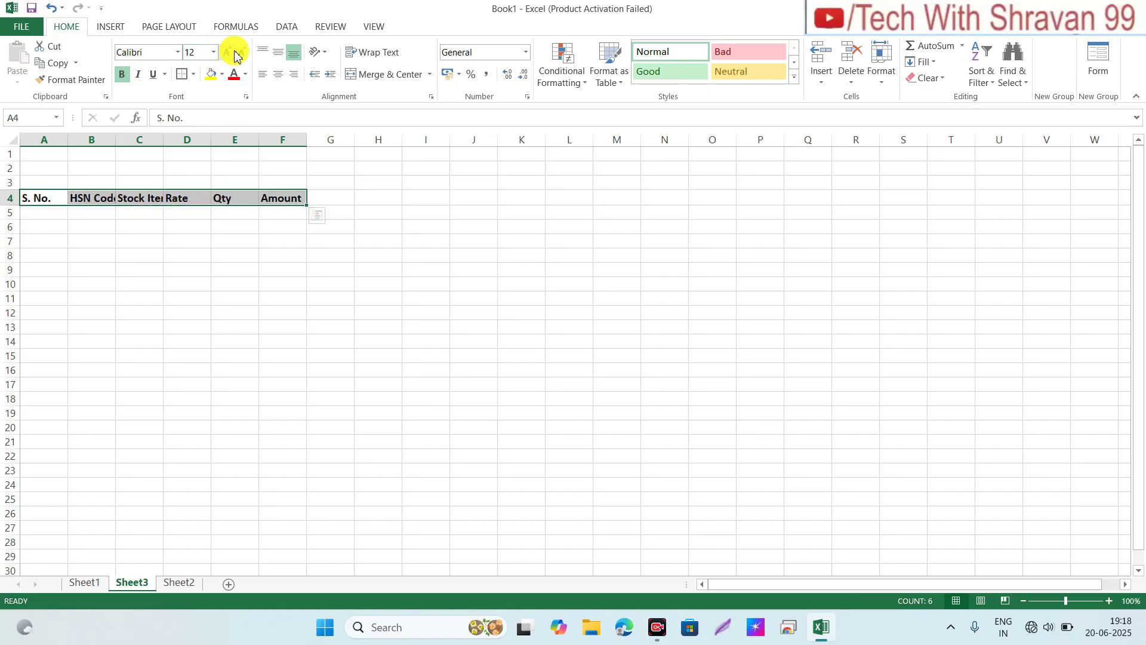
# Step: Widen columns B, C, D and F so the headings in row 4 have enough room
pyautogui.click(141, 182)
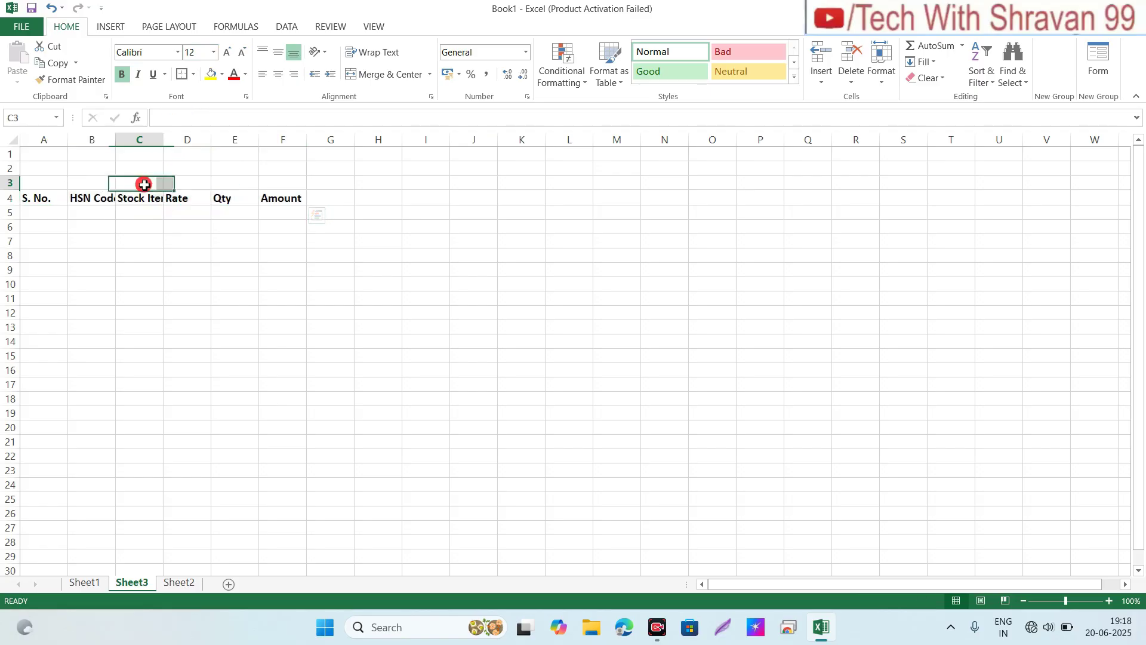
pyautogui.moveTo(164, 139); pyautogui.dragTo(234, 145)
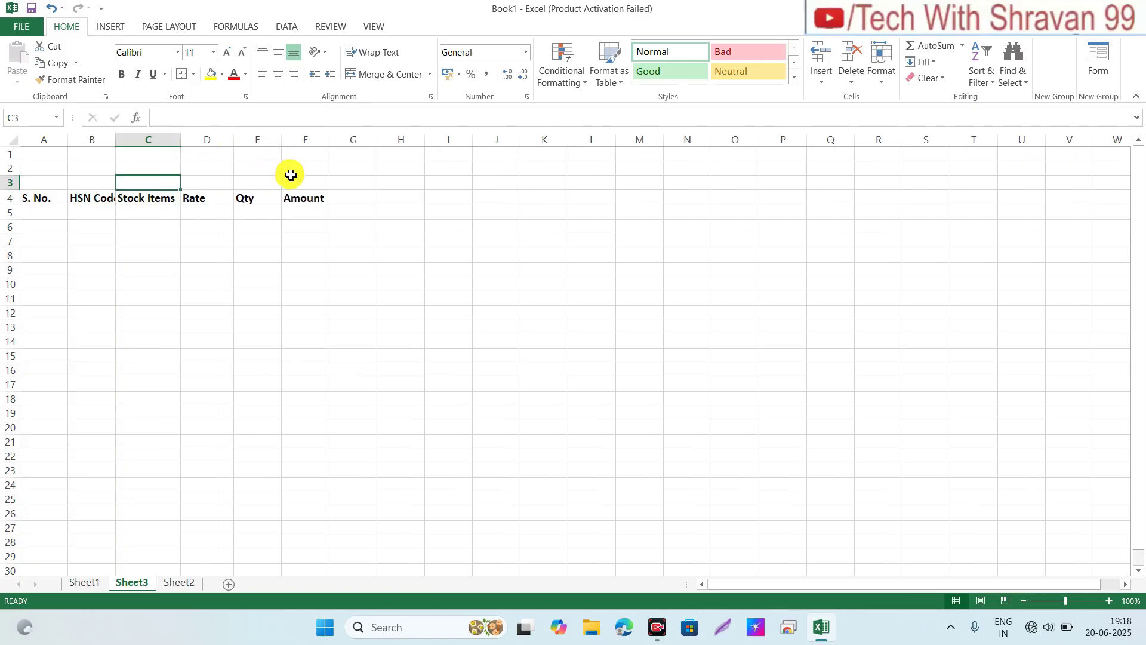
pyautogui.moveTo(329, 141); pyautogui.dragTo(343, 144)
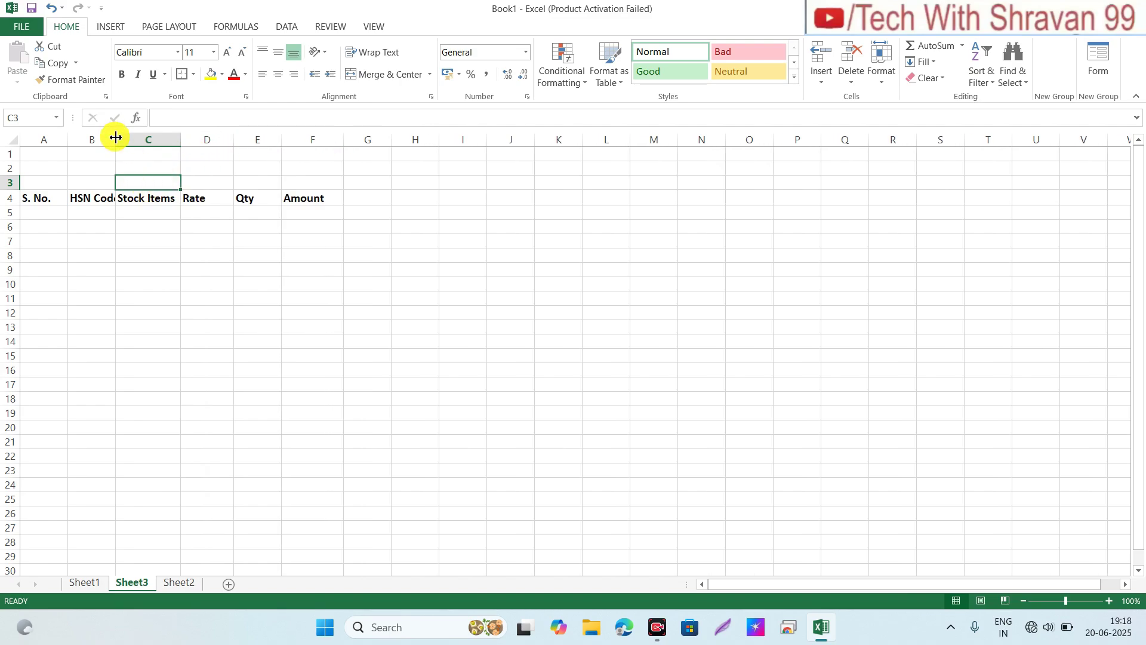
pyautogui.moveTo(115, 138); pyautogui.dragTo(215, 151)
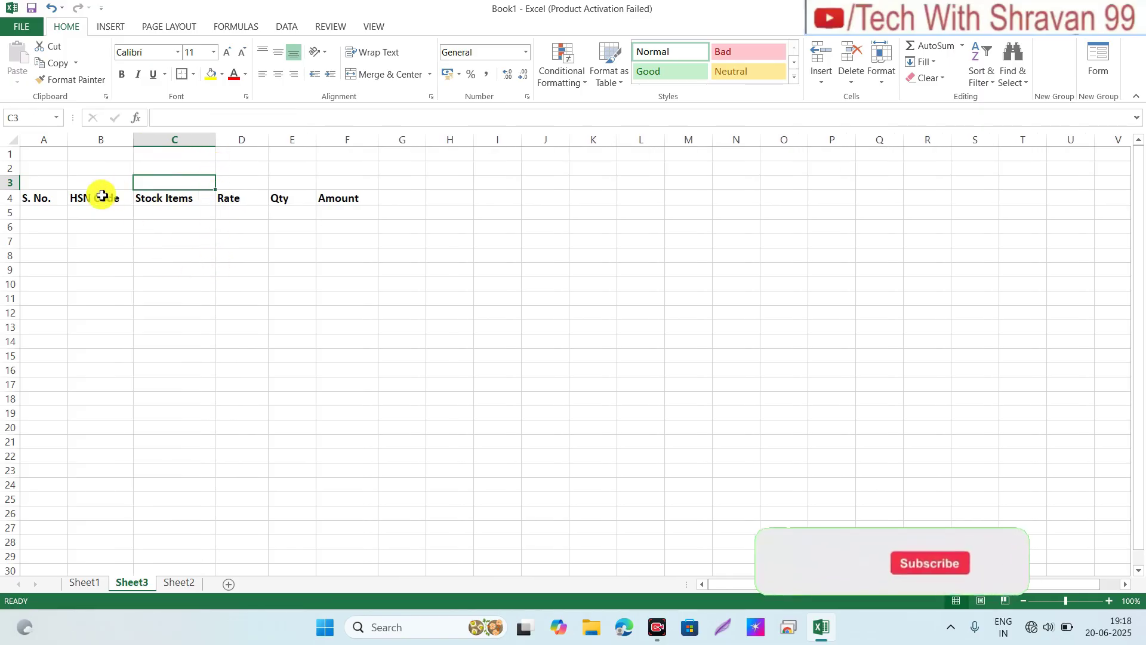
# Step: Merge and center cells A1:F1 above the invoice headings
pyautogui.click(57, 206)
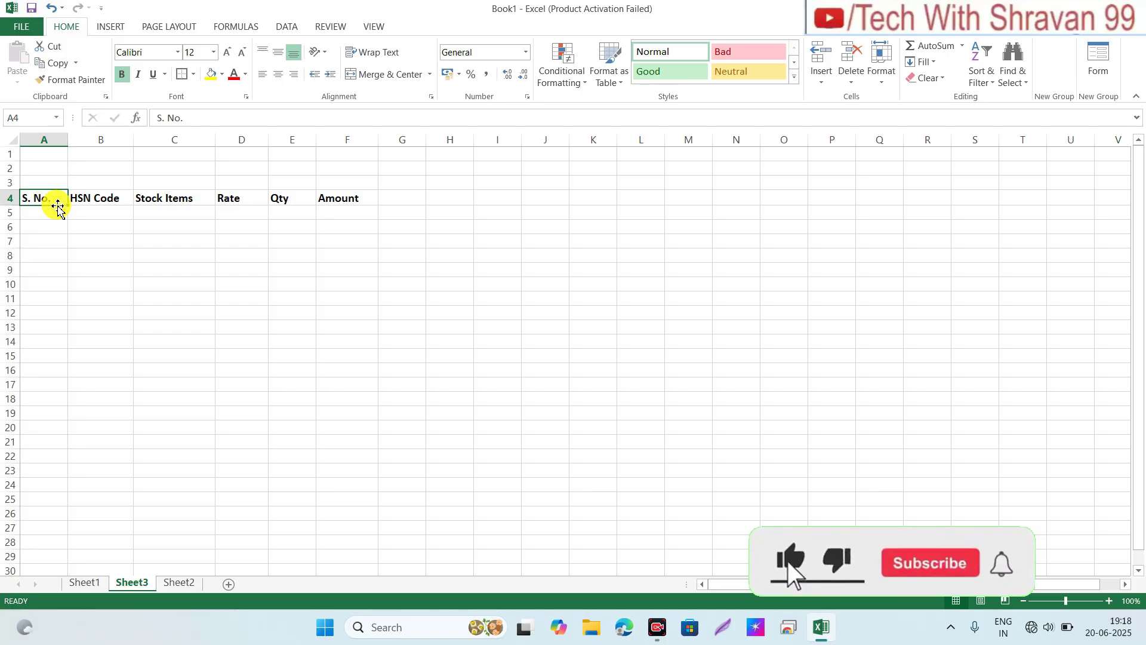
pyautogui.click(38, 154)
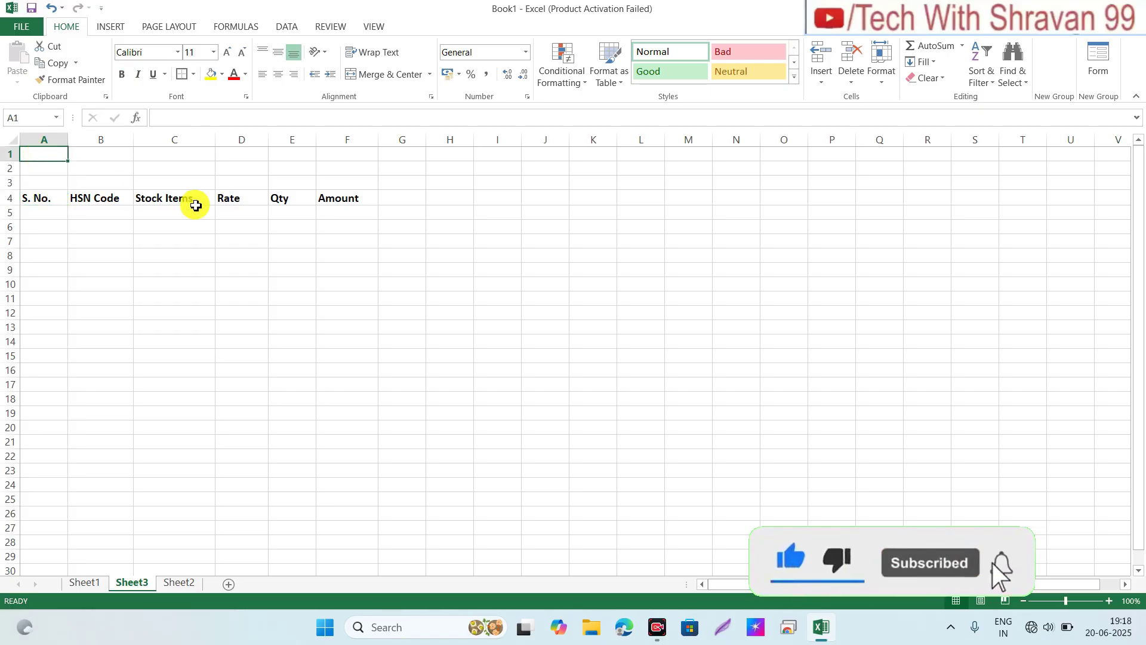
pyautogui.hotkey('shift', 'Right')
pyautogui.hotkey('shift', 'Right')
pyautogui.hotkey('shift', 'Right')
pyautogui.hotkey('shift', 'Right')
pyautogui.hotkey('shift', 'Right')
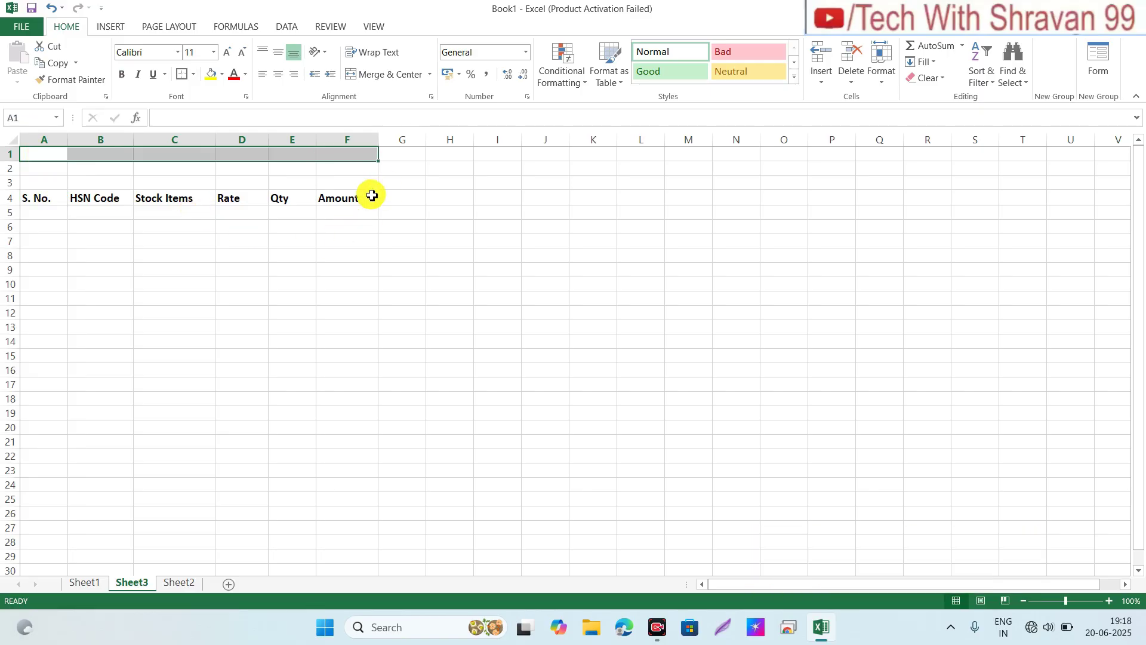
pyautogui.click(372, 78)
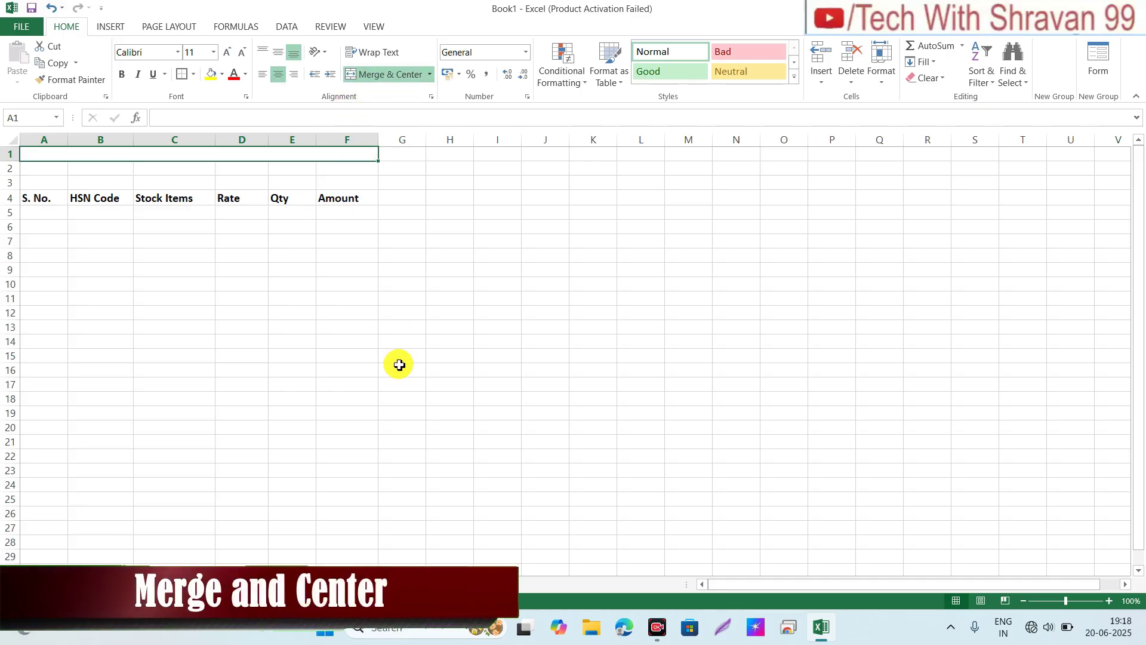
# Step: Enter the company name "Radhika Eneterprises" in the merged cell A1
pyautogui.write('RA')
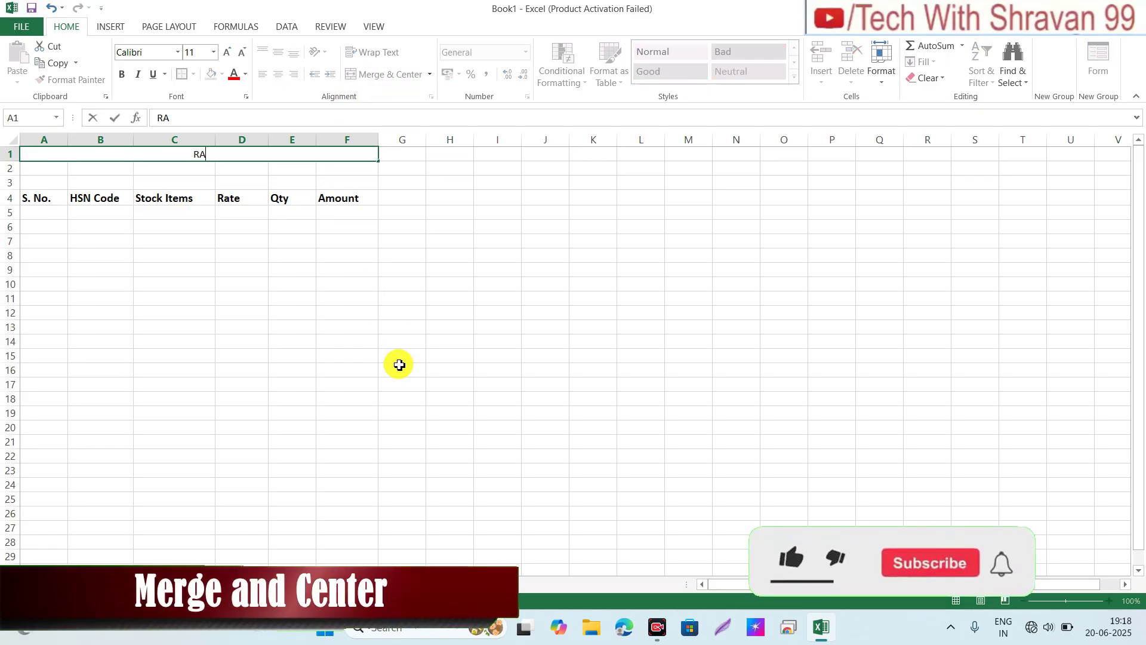
pyautogui.press('BackSpace')
pyautogui.press('BackSpace')
pyautogui.write('Ra')
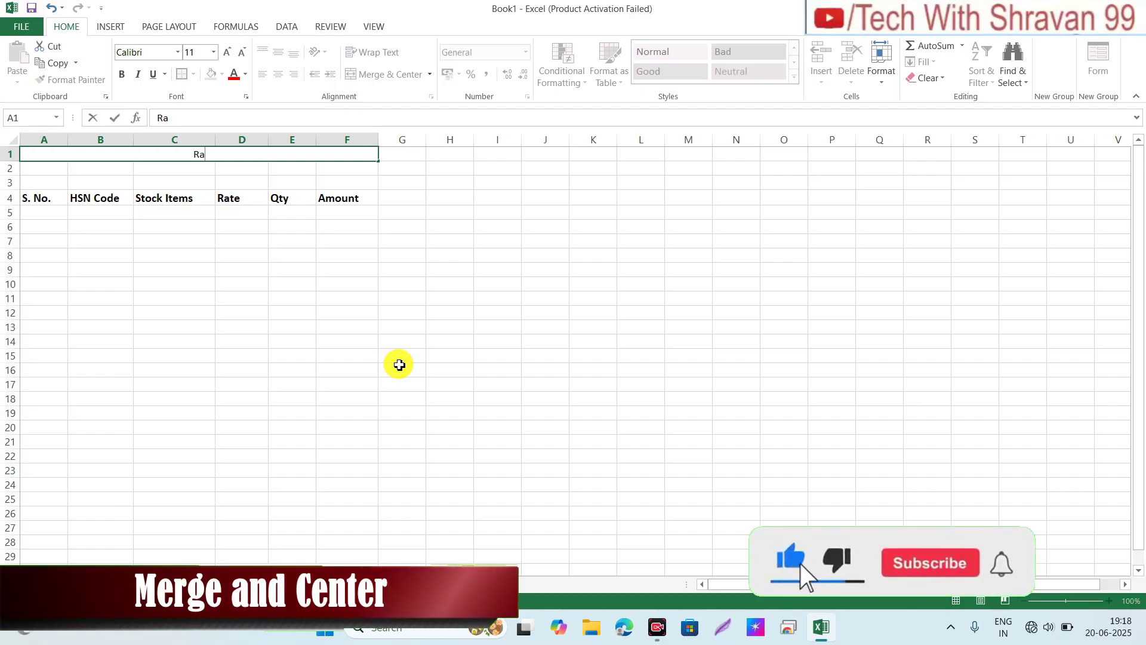
pyautogui.write('dhika')
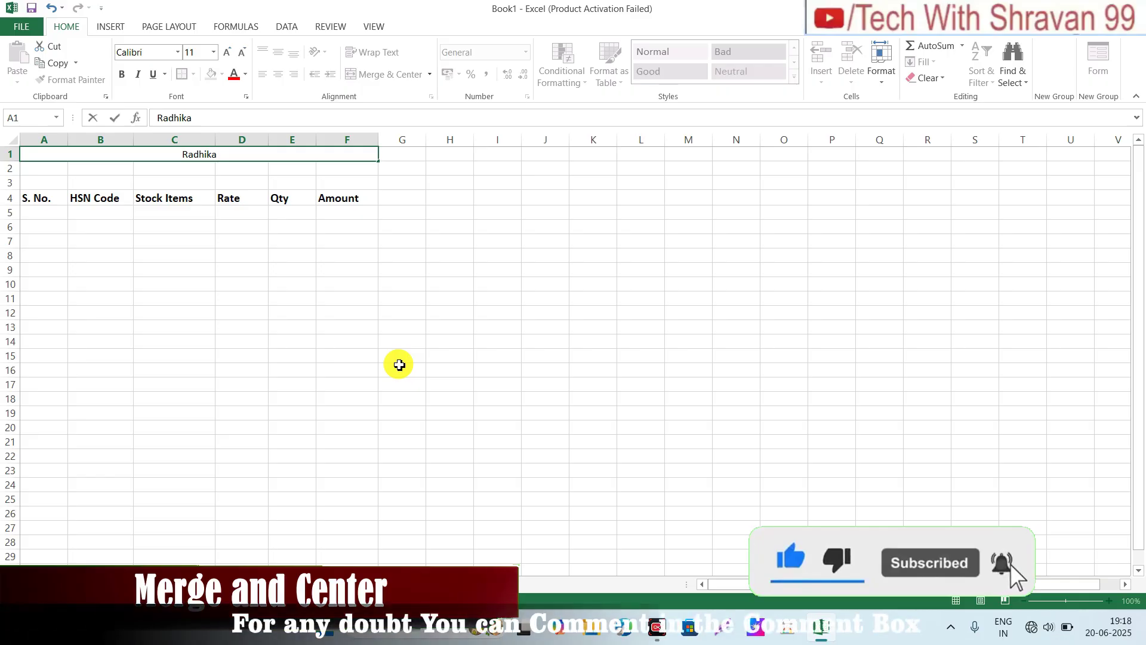
pyautogui.write(' Enetr')
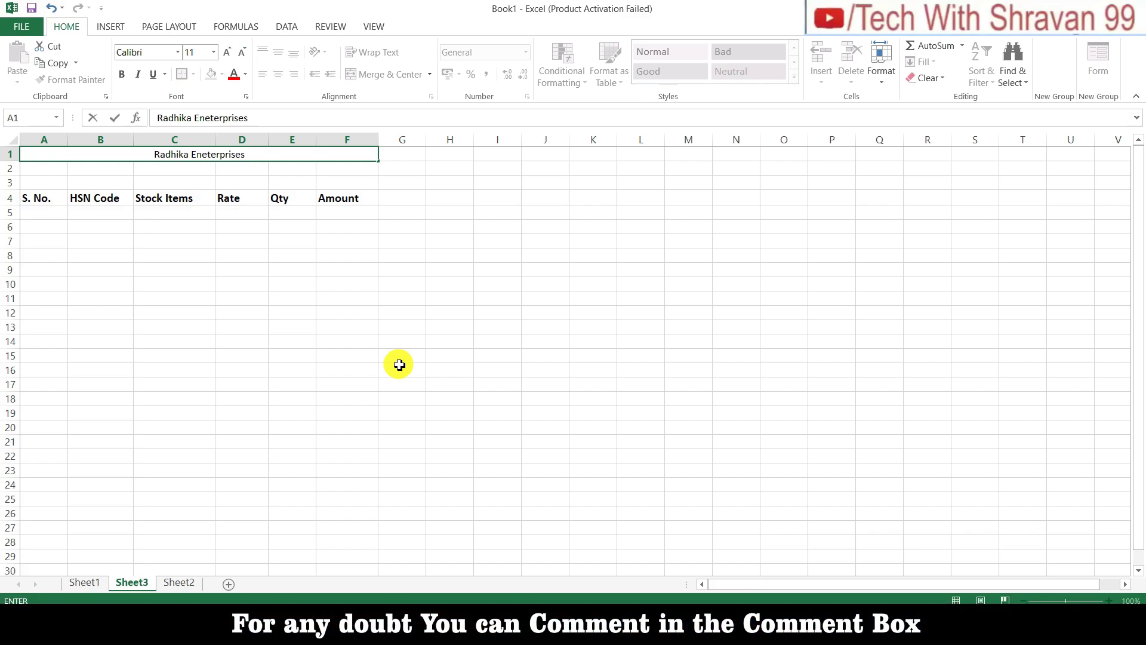
pyautogui.press('Return')
# Step: Set the company name in A1 to font size 20 and make it bold
pyautogui.press('Up')
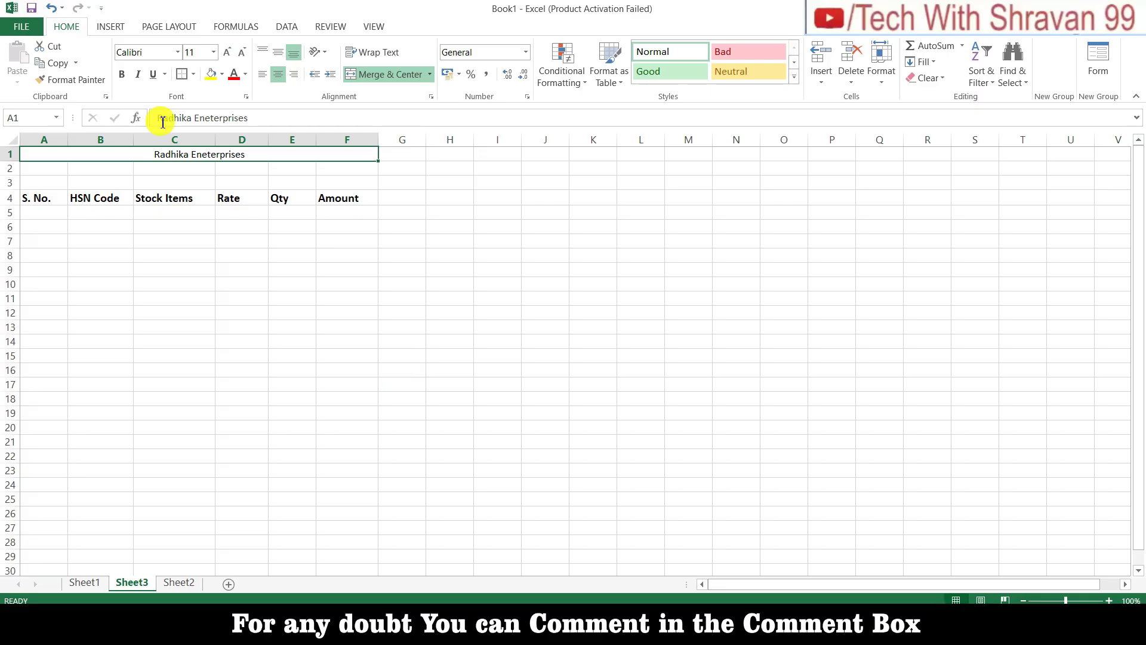
pyautogui.click(227, 52)
pyautogui.click(227, 52)
pyautogui.click(227, 52)
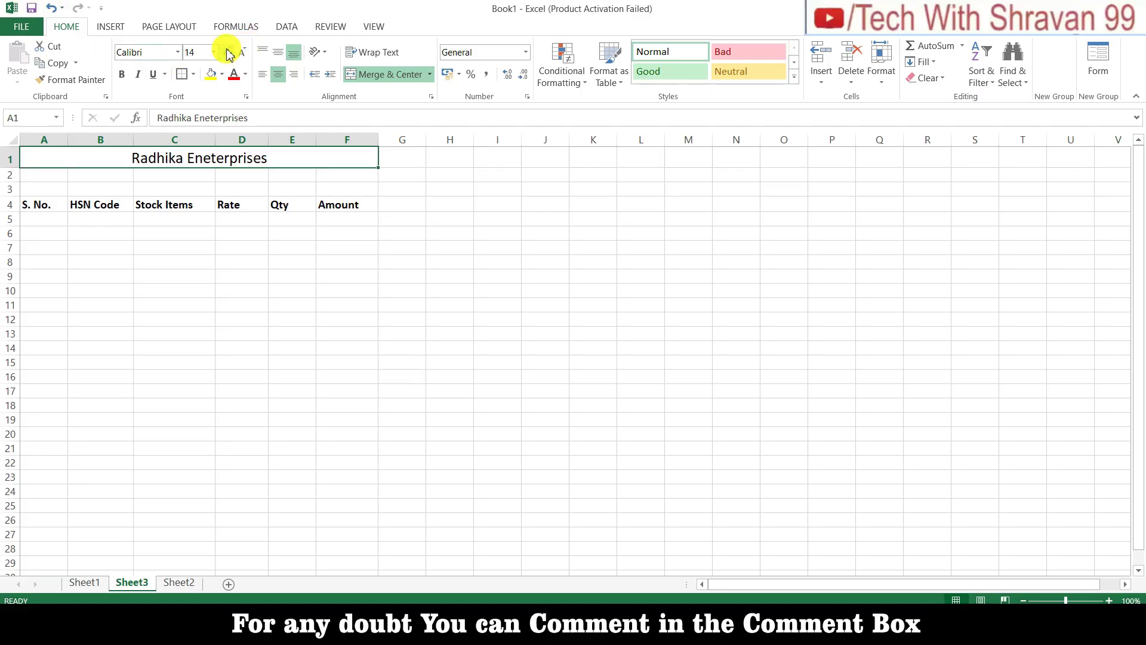
pyautogui.click(227, 53)
pyautogui.click(227, 52)
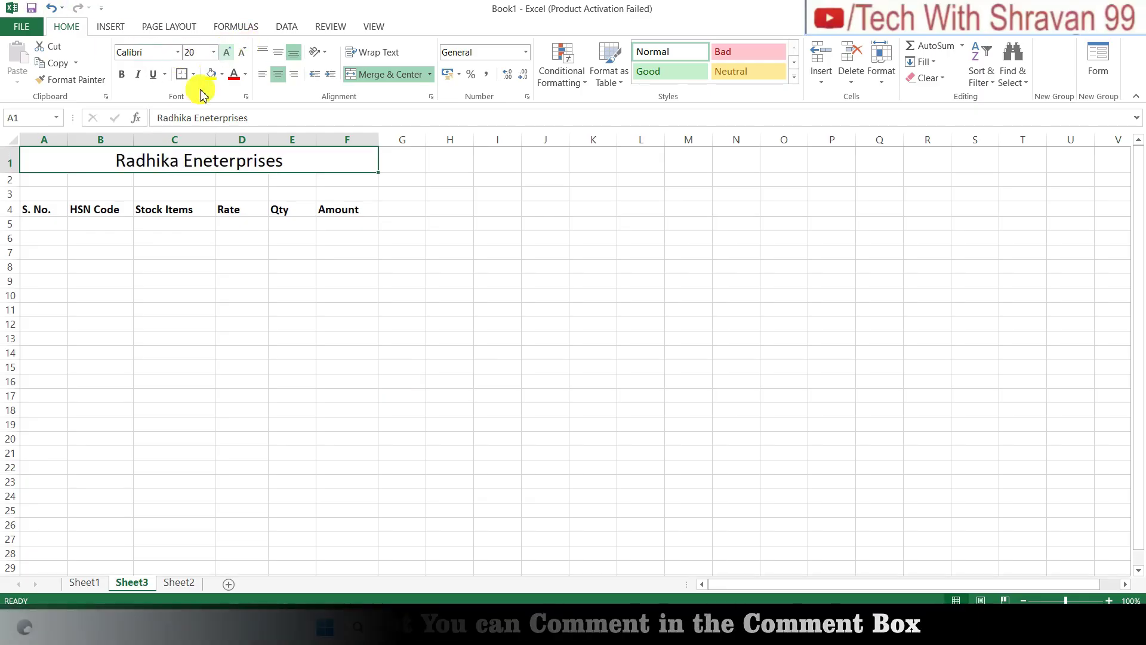
pyautogui.click(122, 77)
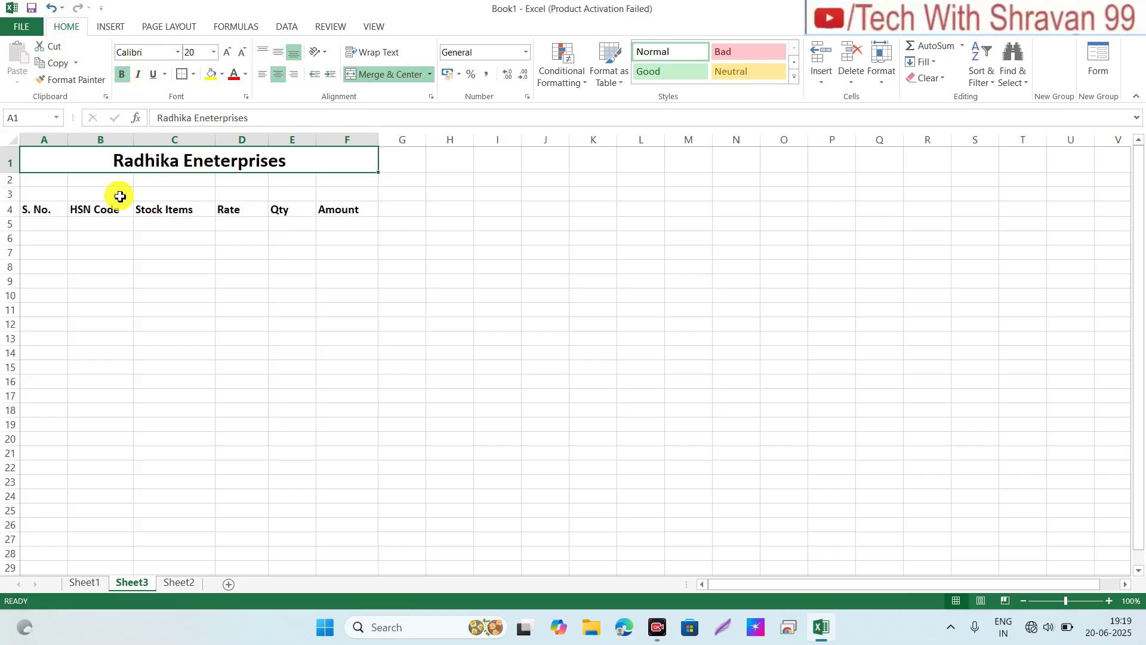
# Step: Merge and center cells A2:F2 below the company name
pyautogui.click(59, 182)
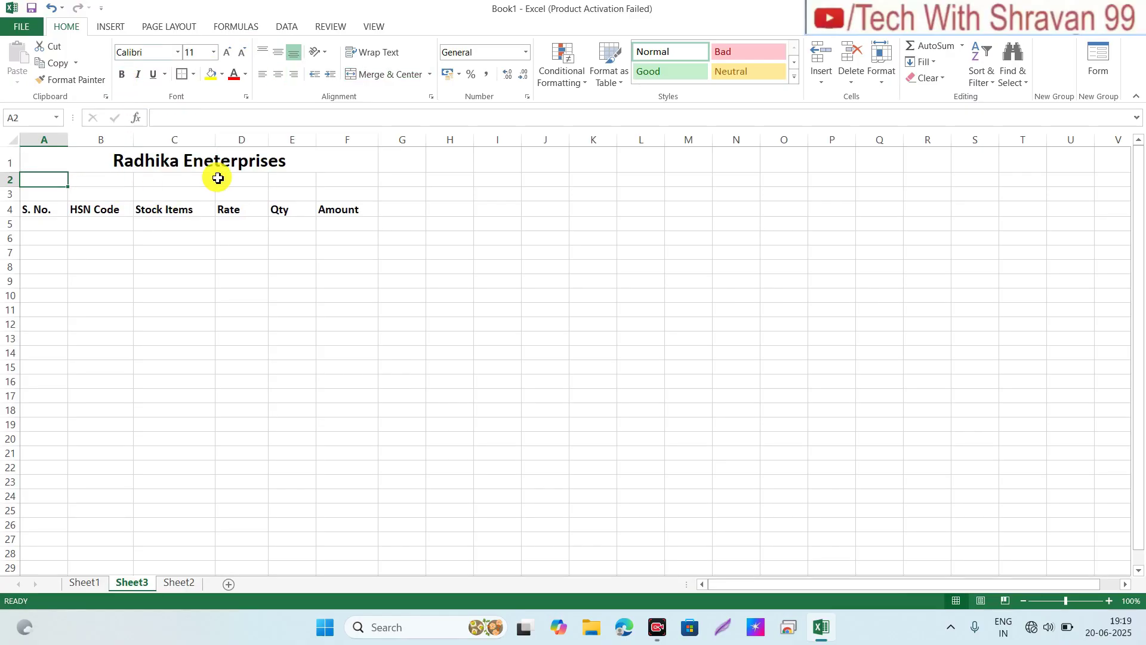
pyautogui.hotkey('shift', 'Right')
pyautogui.hotkey('shift', 'Right')
pyautogui.hotkey('shift', 'Right')
pyautogui.hotkey('shift', 'Right')
pyautogui.hotkey('shift', 'Right')
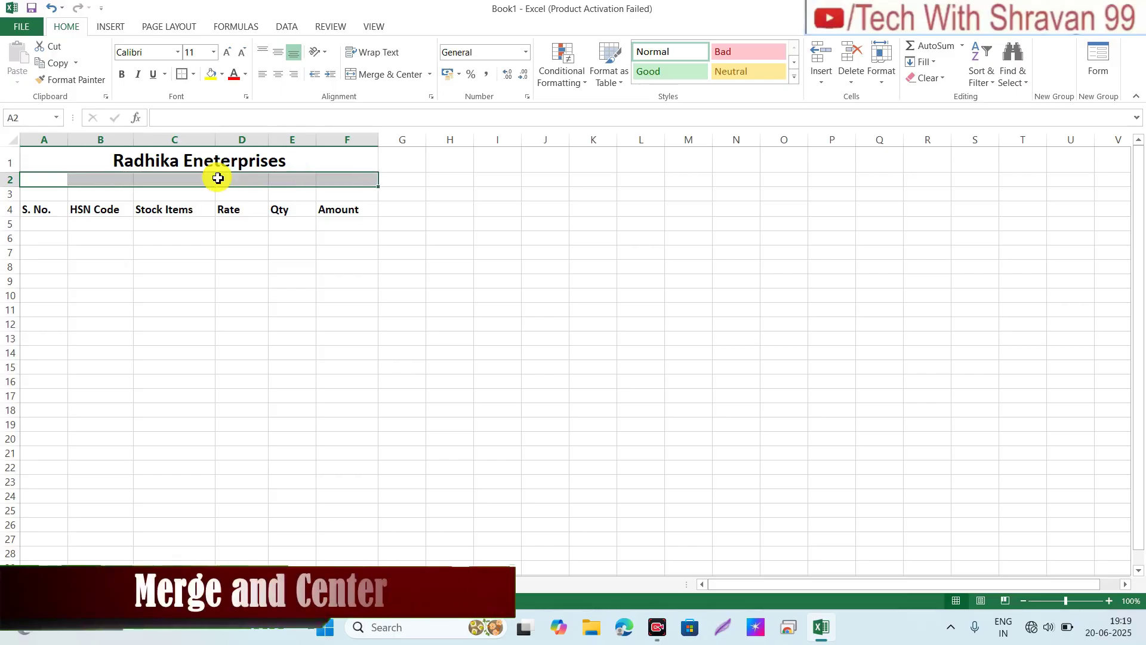
pyautogui.click(385, 74)
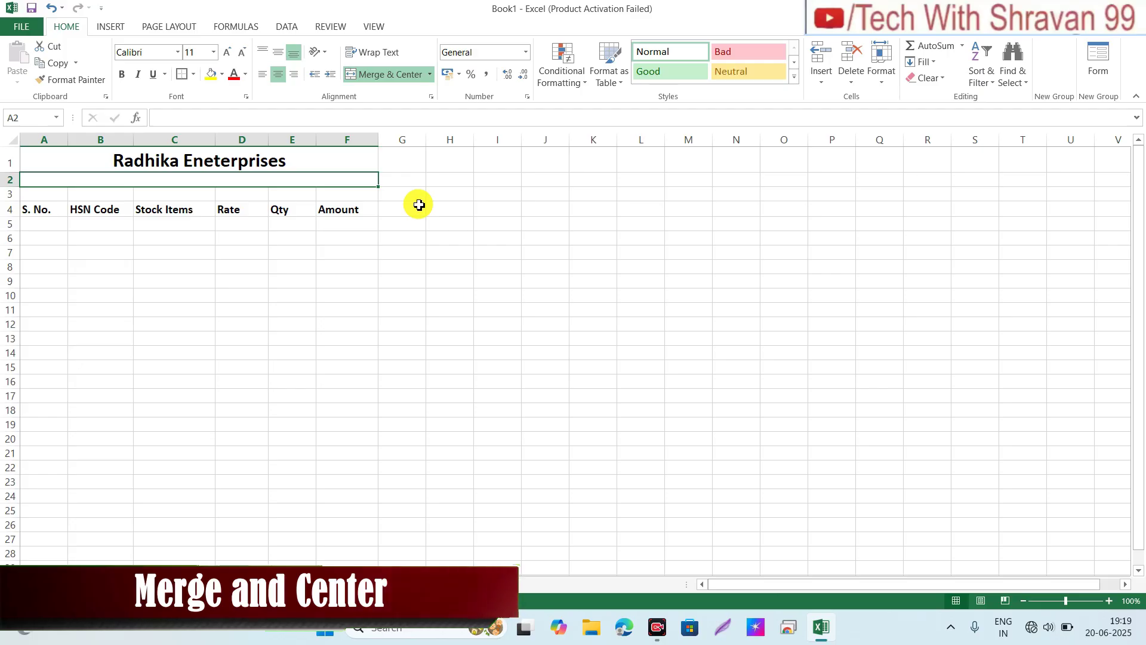
# Step: Enter the company's address with its postal code in brackets in the merged cell A2
pyautogui.write('Luc')
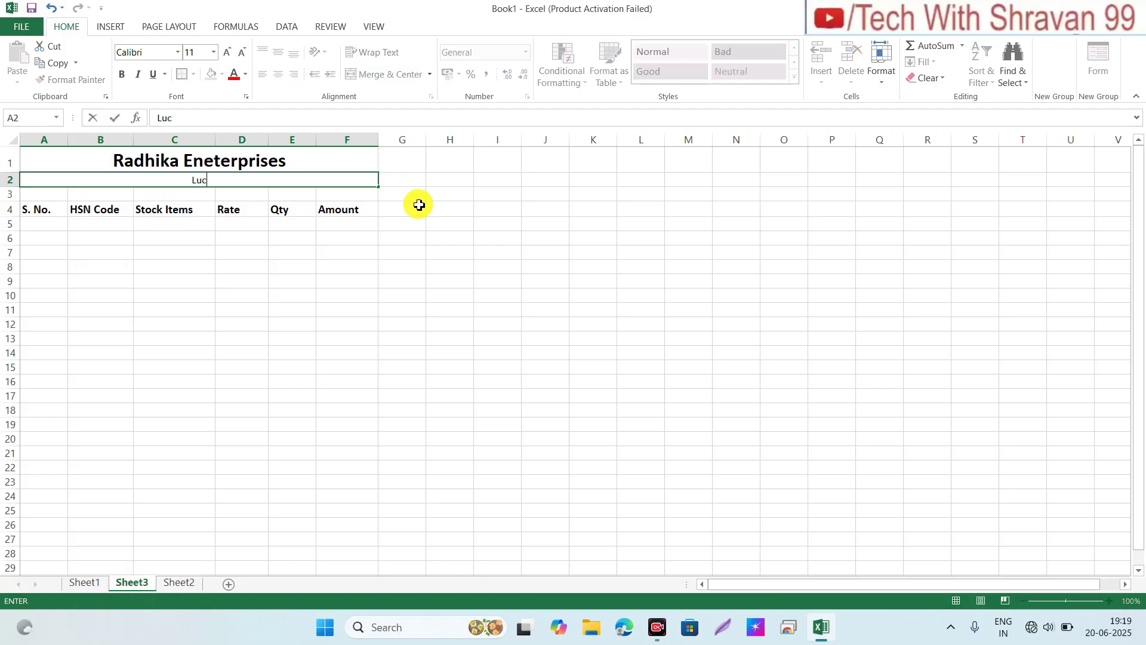
pyautogui.write('know Road ')
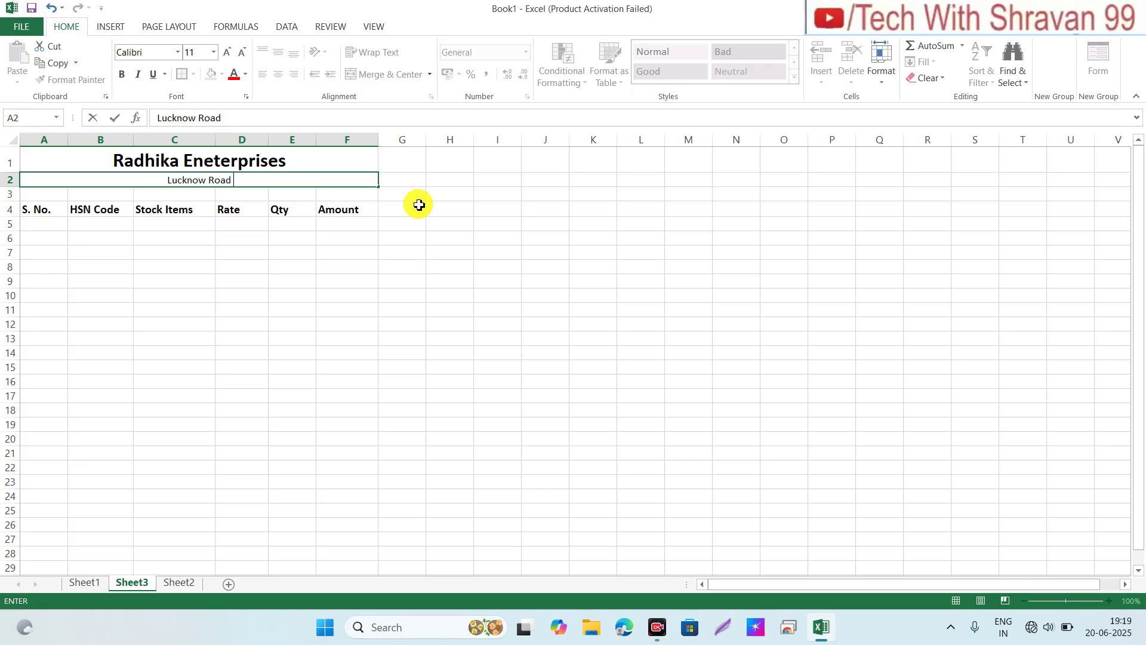
pyautogui.write('Gondab')
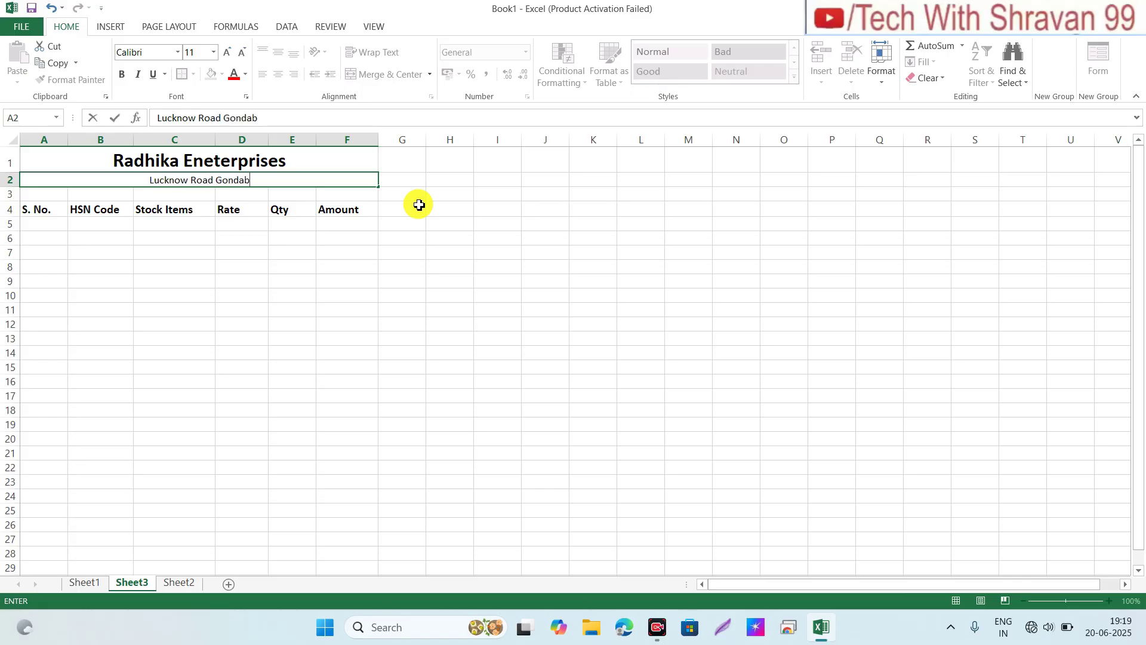
pyautogui.write(' (')
pyautogui.press('BackSpace')
pyautogui.press('BackSpace')
pyautogui.press('BackSpace')
pyautogui.write('(271')
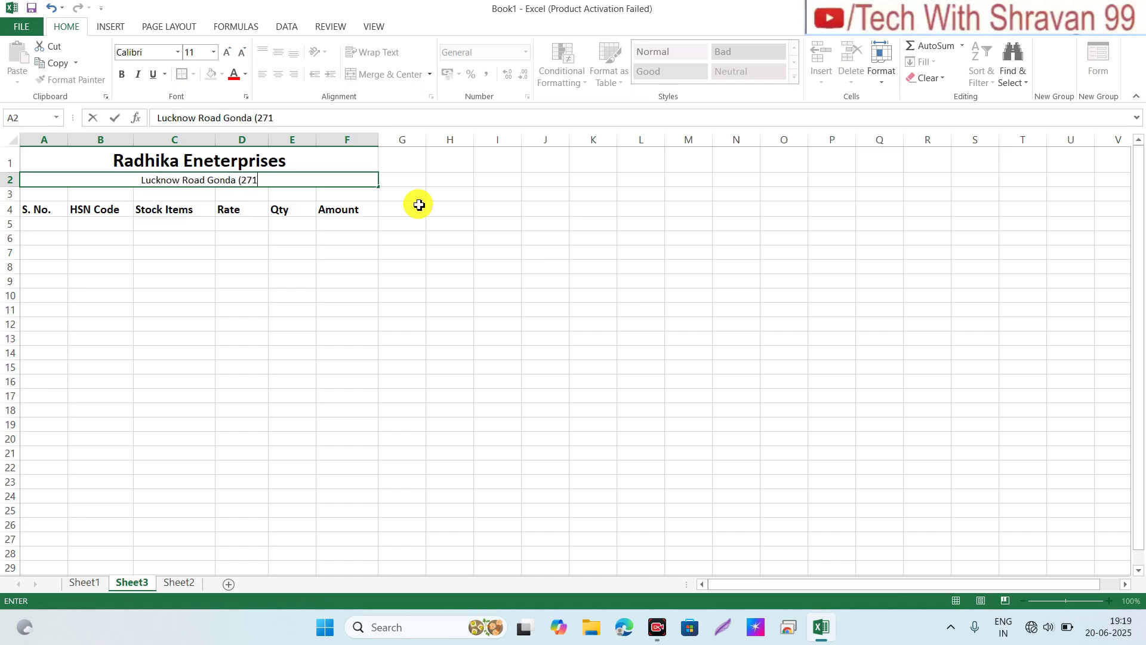
pyautogui.write('60')
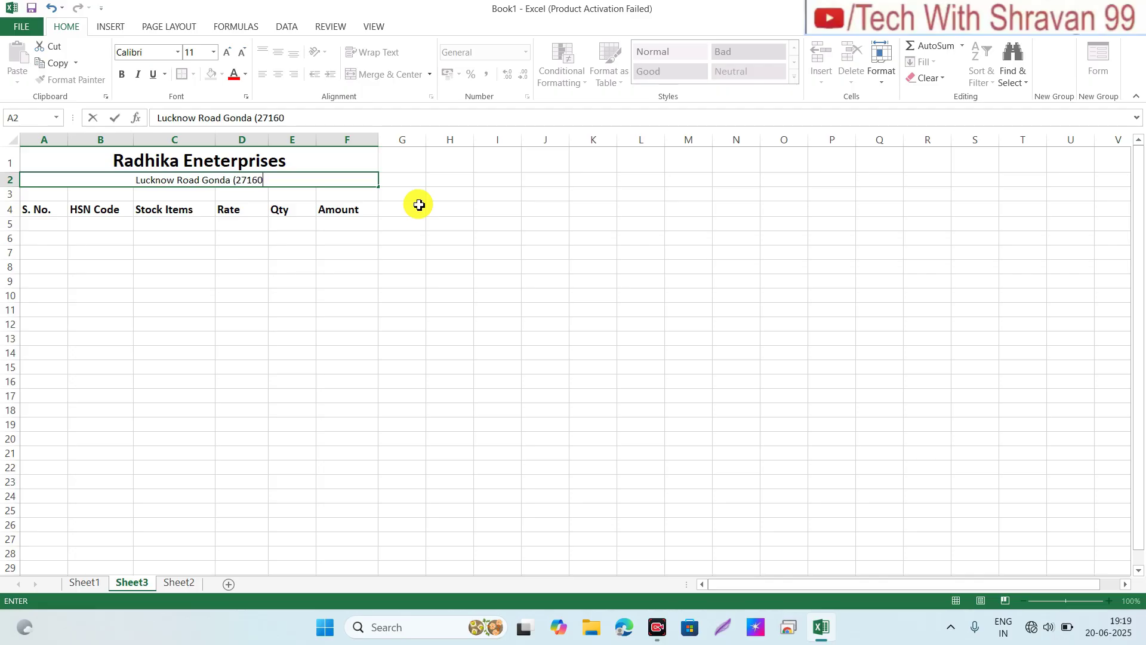
pyautogui.write('5)')
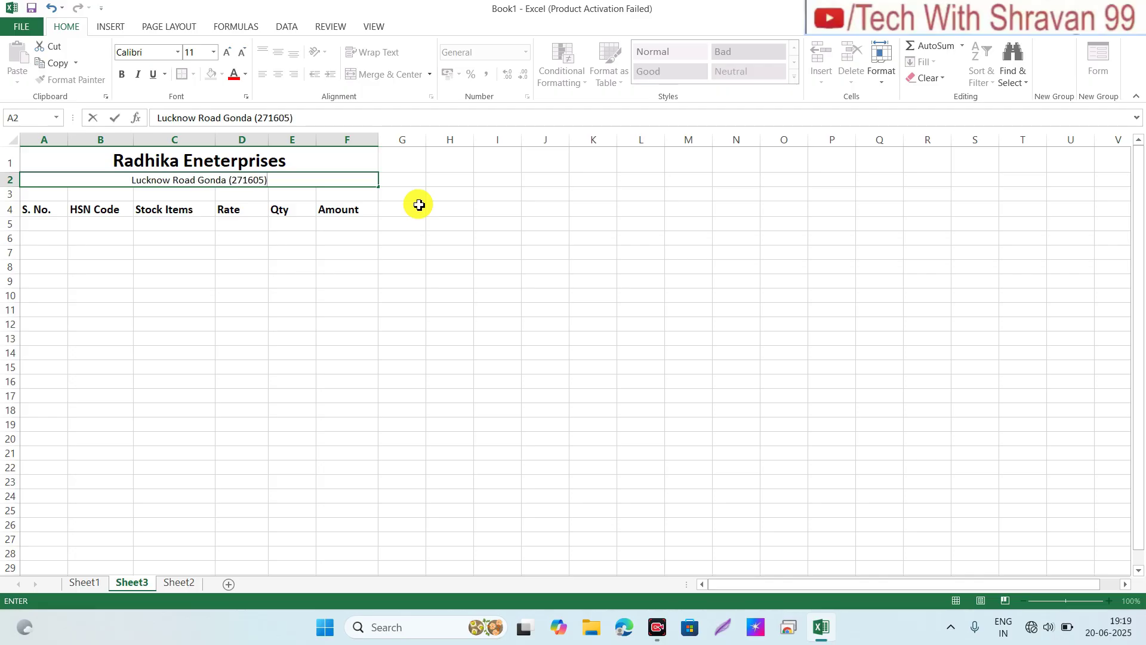
pyautogui.press('Return')
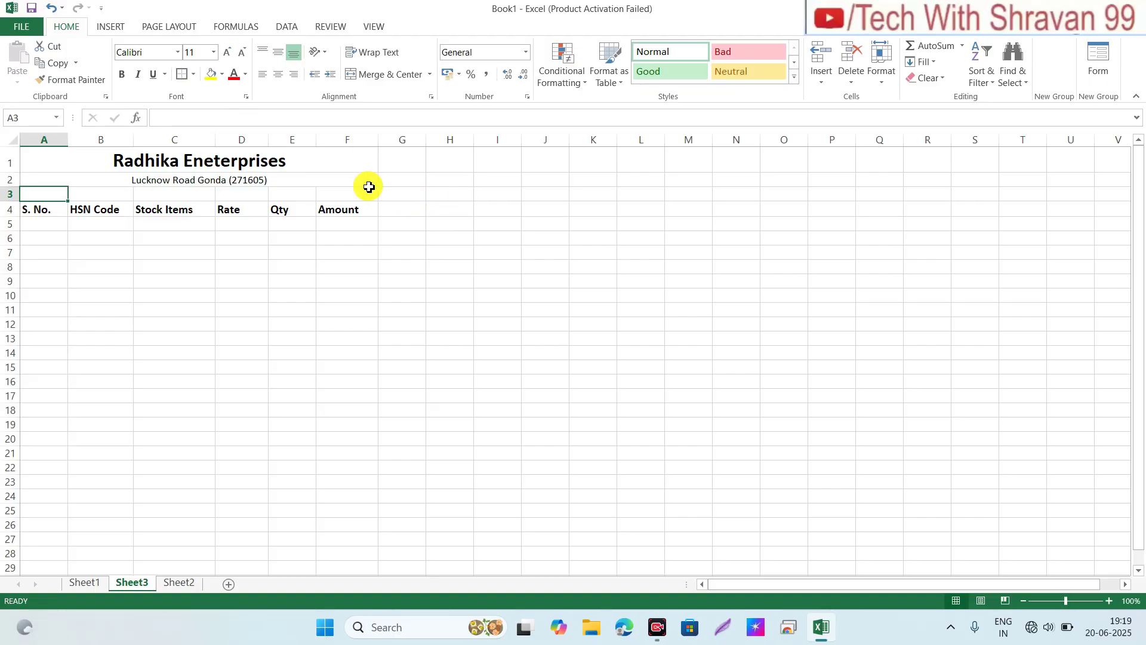
# Step: Merge and center cells A3:F3 below the address line
pyautogui.hotkey('shift', 'Right')
pyautogui.hotkey('shift', 'Right')
pyautogui.hotkey('shift', 'Right')
pyautogui.hotkey('shift', 'Right')
pyautogui.hotkey('shift', 'Right')
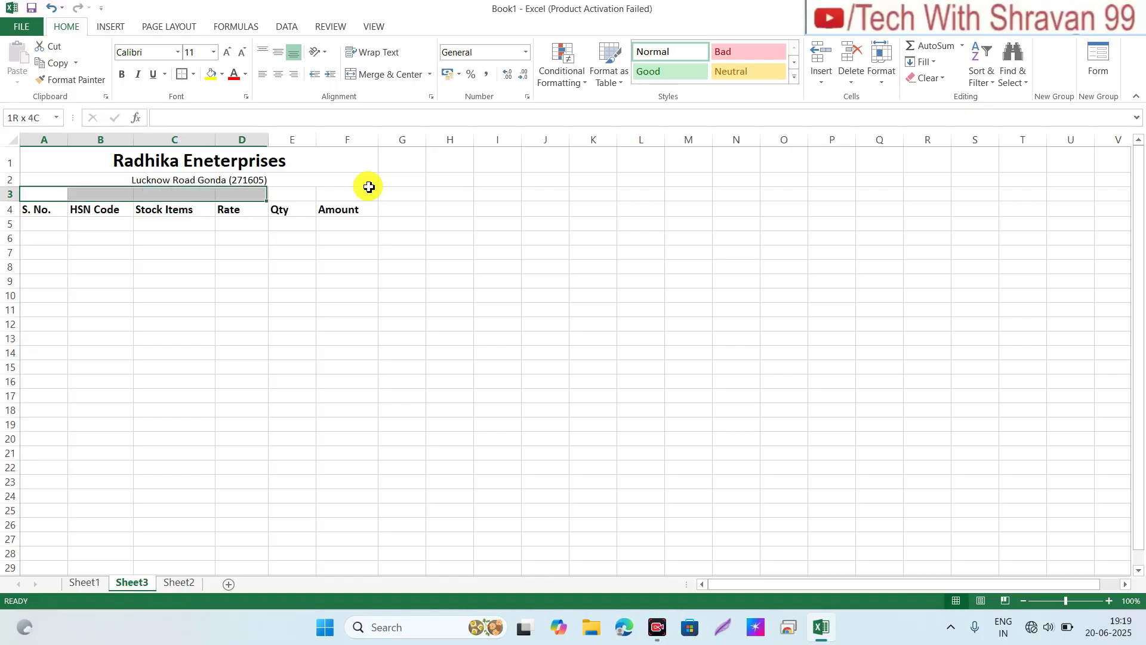
pyautogui.click(390, 74)
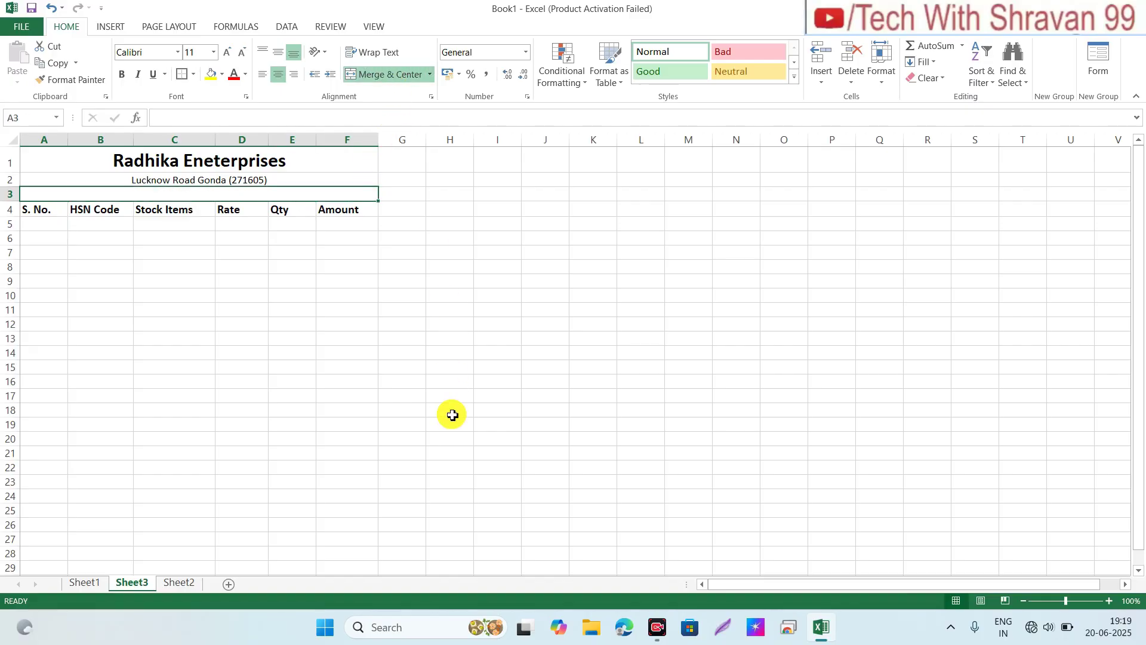
# Step: Enter the title "Bill Invoice" in the merged cell A3
pyautogui.write('Bill')
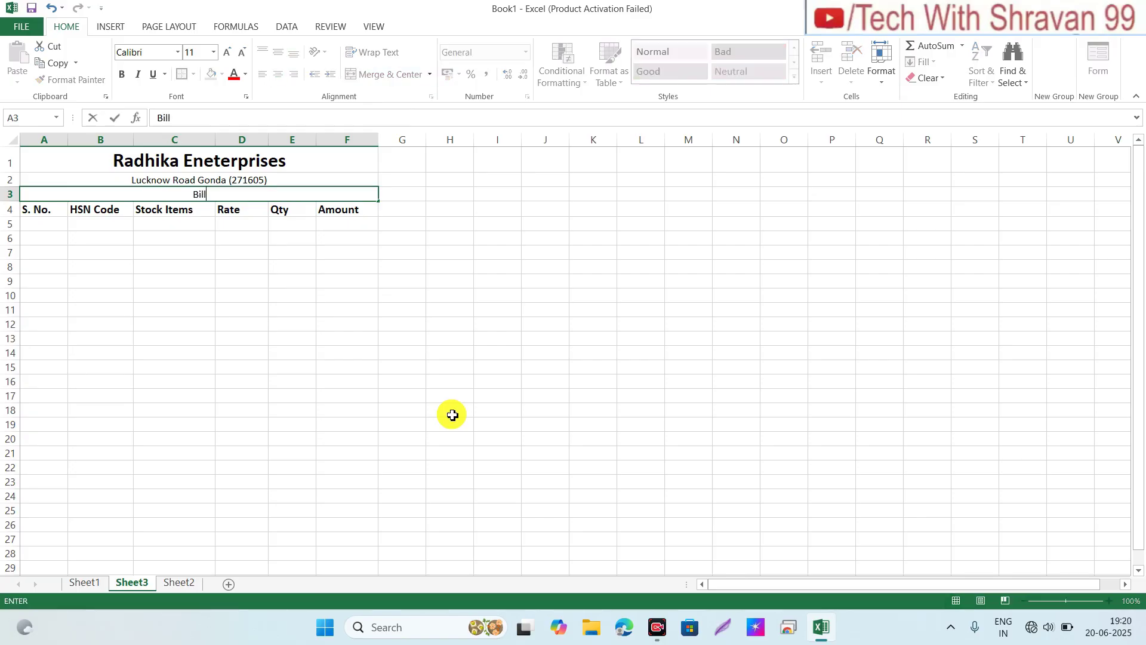
pyautogui.write(' Invoice')
pyautogui.press('Return')
# Step: Make the "Bill Invoice" title in A3 bold and set its font size to 18
pyautogui.press('Up')
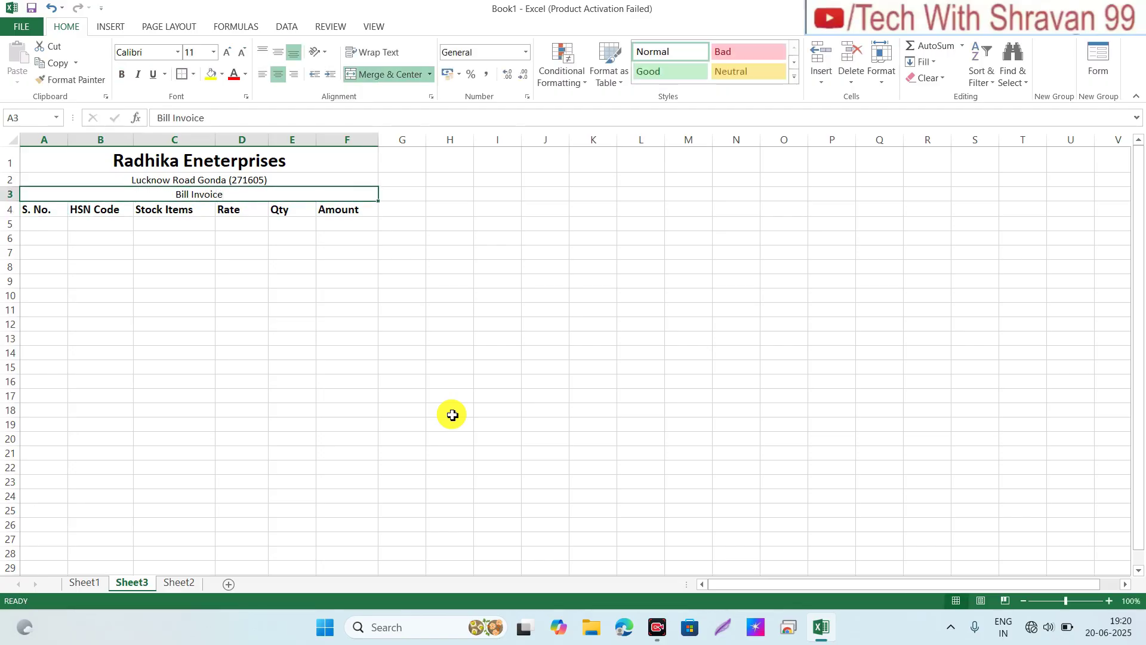
pyautogui.click(125, 72)
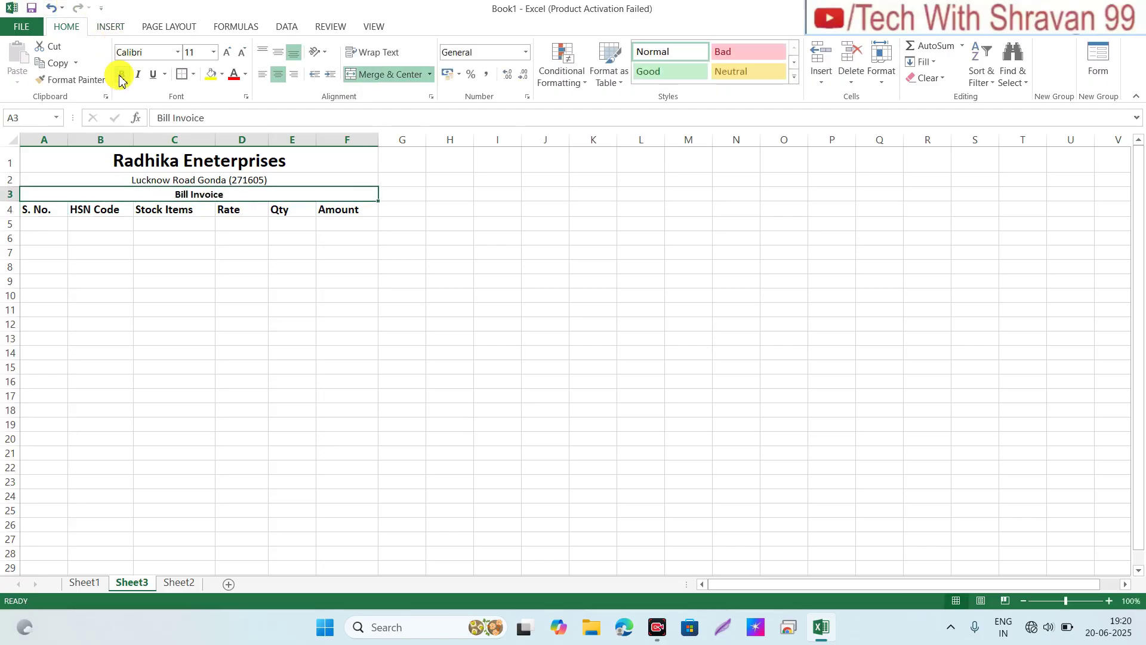
pyautogui.click(228, 53)
pyautogui.click(228, 52)
pyautogui.click(228, 53)
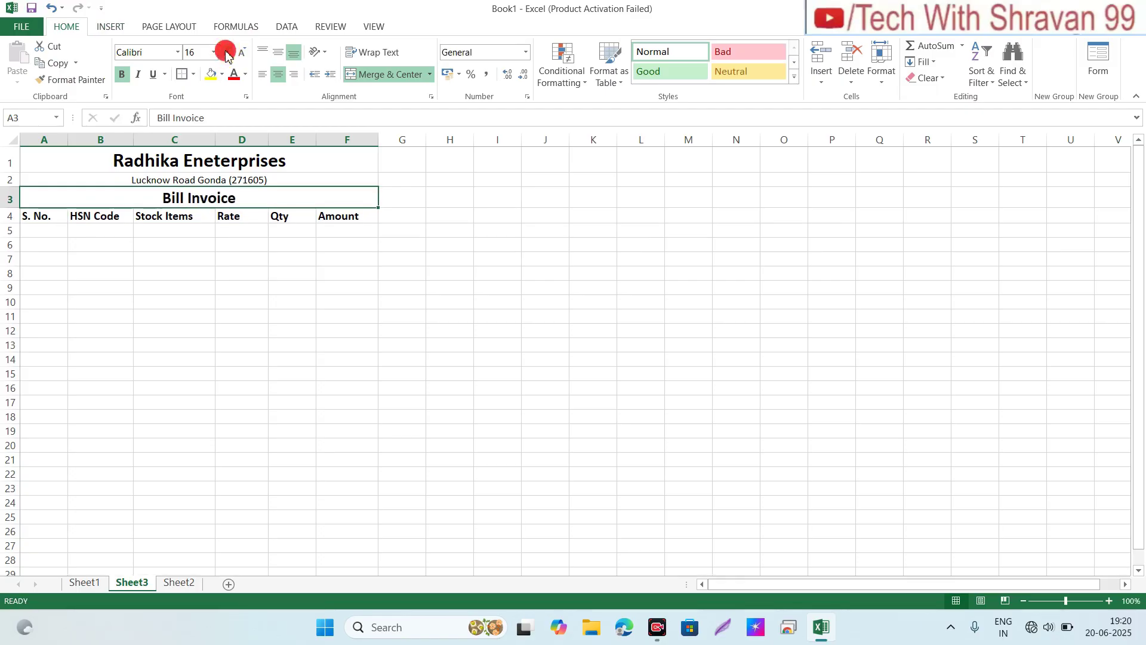
pyautogui.click(228, 52)
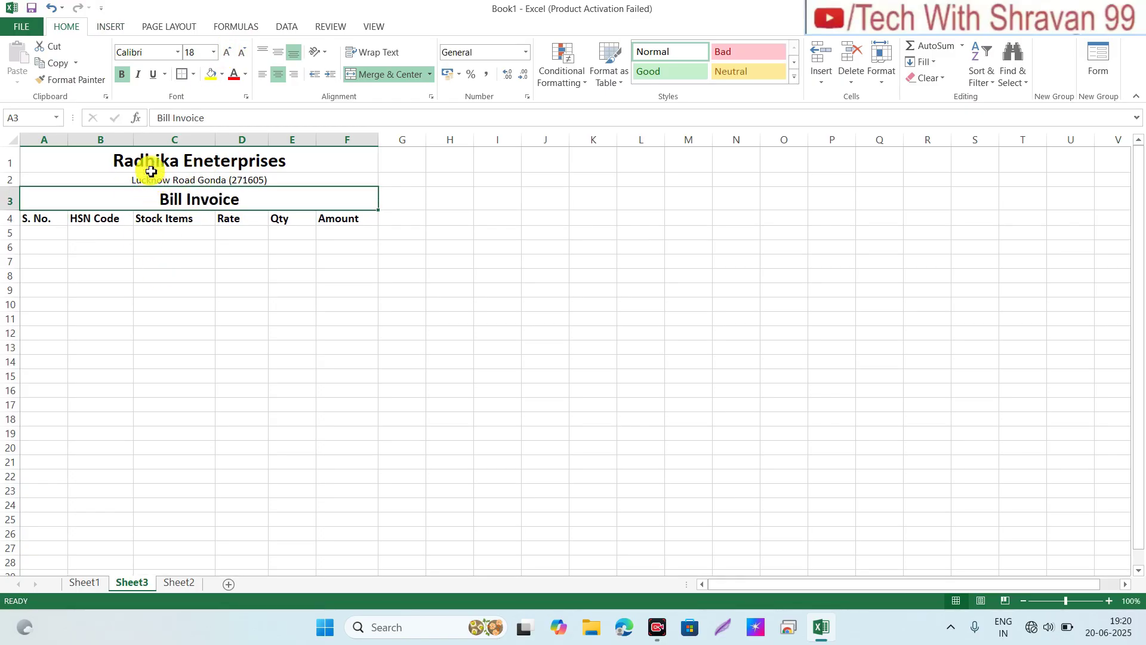
# Step: Apply All Borders to the invoice range A1:F19
pyautogui.click(114, 159)
pyautogui.hotkey('shift', 'Down')
pyautogui.hotkey('shift', 'Down')
pyautogui.hotkey('shift', 'Down')
pyautogui.hotkey('shift', 'Down')
pyautogui.hotkey('shift', 'Down')
pyautogui.hotkey('shift', 'Down')
pyautogui.hotkey('shift', 'Down')
pyautogui.hotkey('shift', 'Down')
pyautogui.hotkey('shift', 'Down')
pyautogui.hotkey('shift', 'Down')
pyautogui.hotkey('shift', 'Down')
pyautogui.hotkey('shift', 'Down')
pyautogui.hotkey('shift', 'Down')
pyautogui.hotkey('shift', 'Down')
pyautogui.hotkey('shift', 'Down')
pyautogui.hotkey('shift', 'Down')
pyautogui.hotkey('shift', 'Down')
pyautogui.hotkey('shift', 'Down')
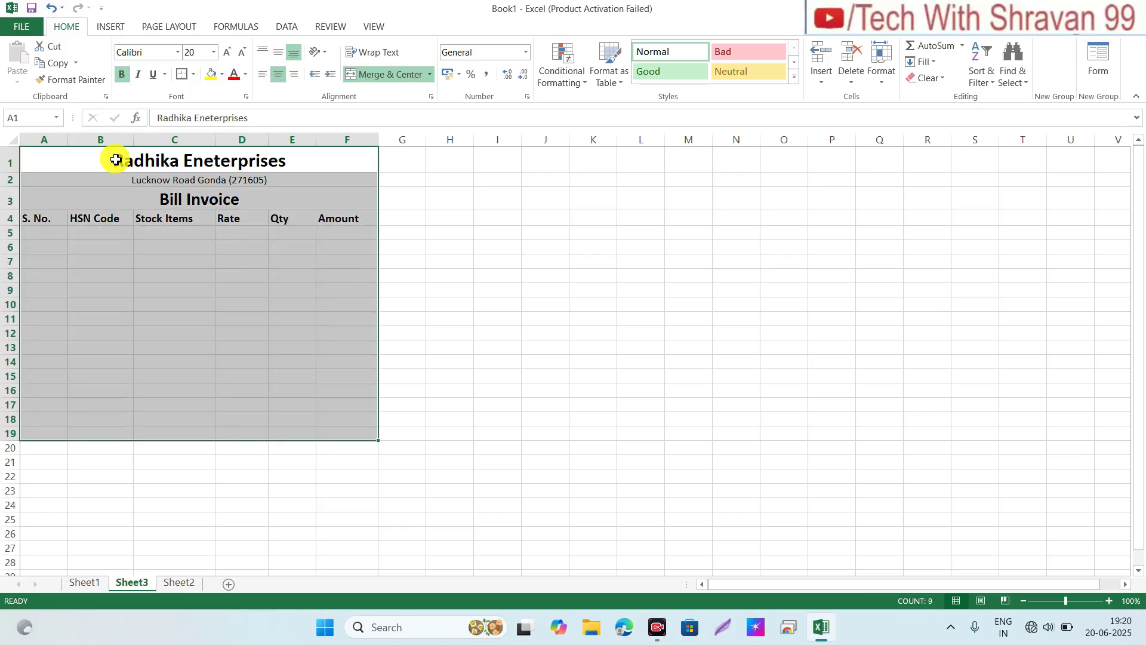
pyautogui.click(193, 74)
pyautogui.click(216, 199)
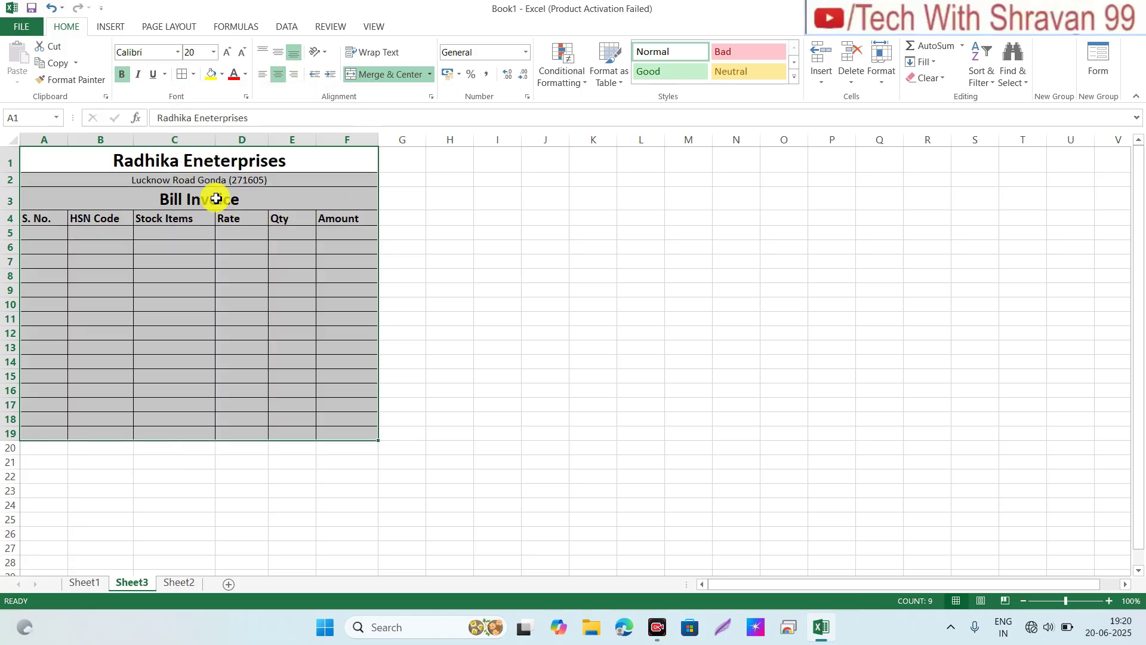
# Step: Add a Thick Box Border around the invoice range A1:F19
pyautogui.click(192, 74)
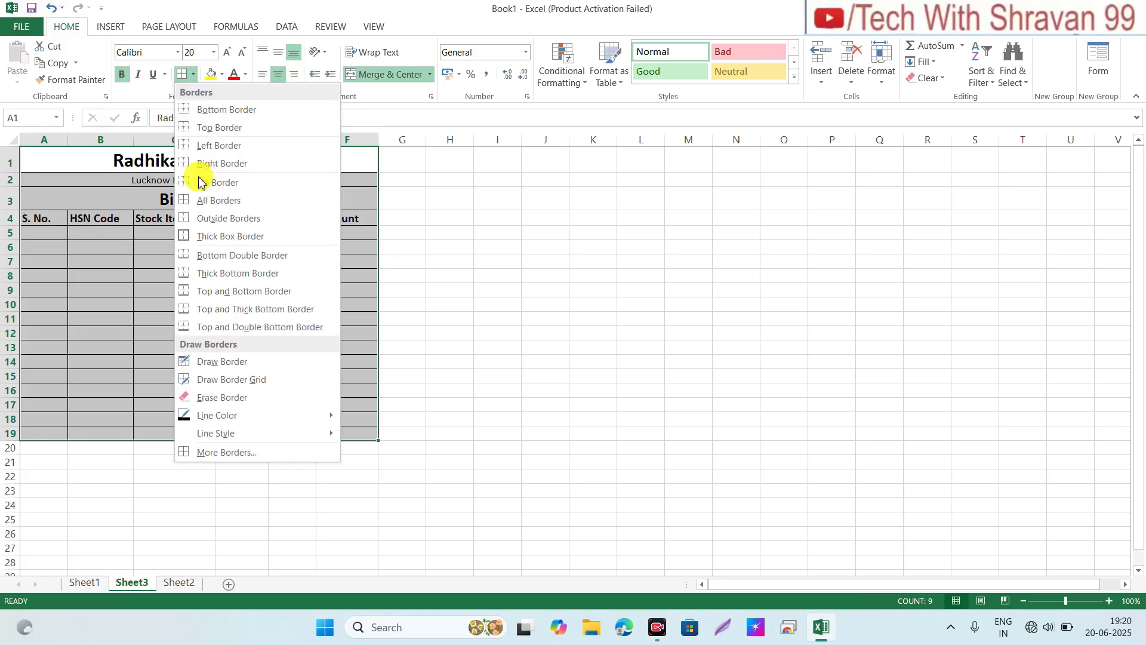
pyautogui.click(213, 238)
pyautogui.click(123, 276)
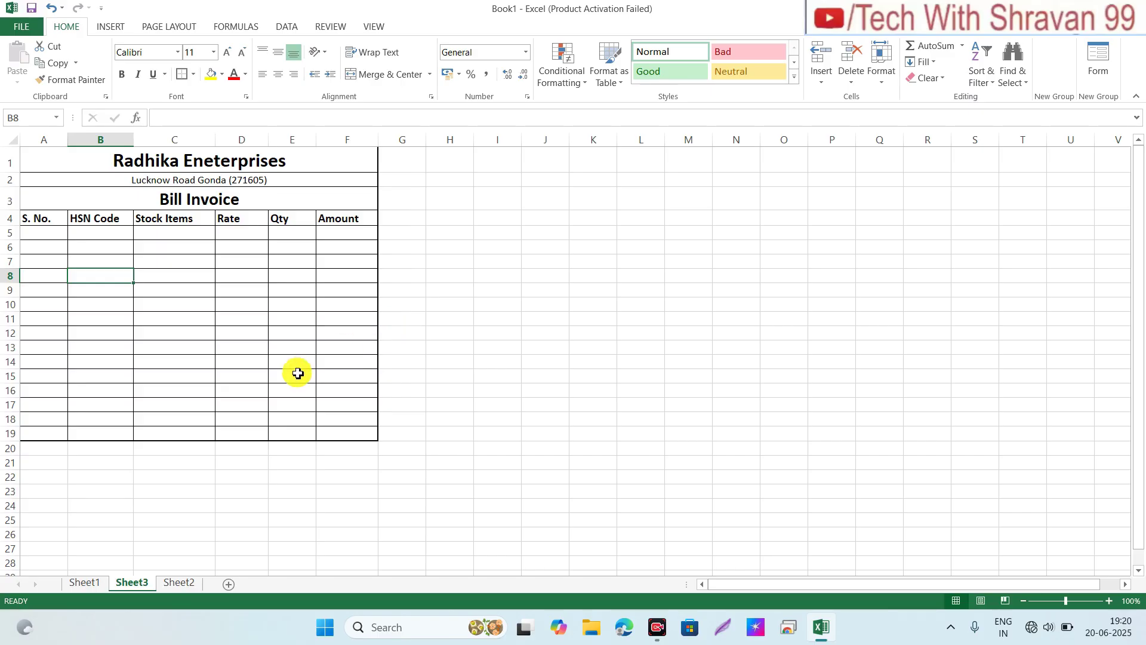
# Step: Enter the label "Amount" in cell E20 and "Discount 5%" in E21, below the invoice table
pyautogui.click(303, 453)
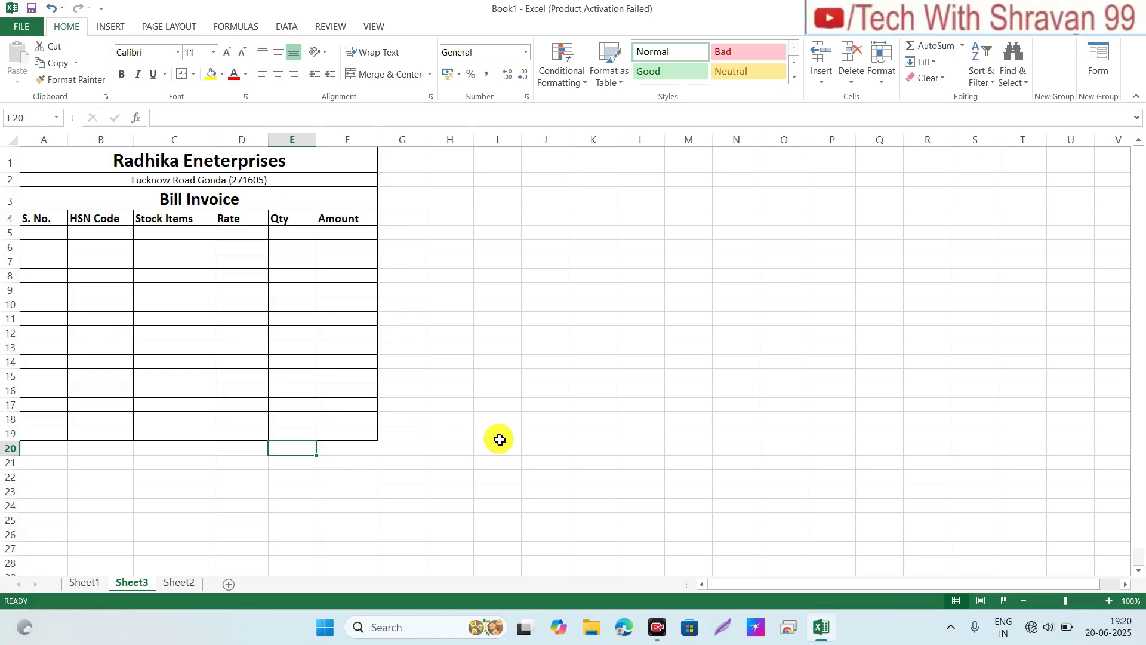
pyautogui.write('Amount')
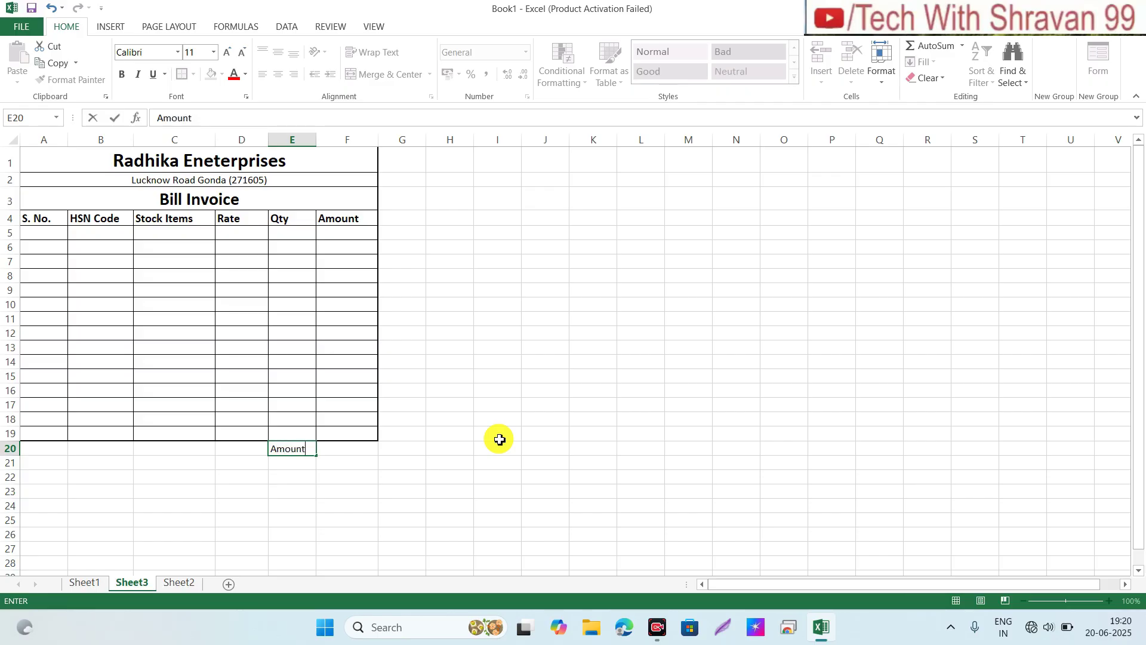
pyautogui.press('Return')
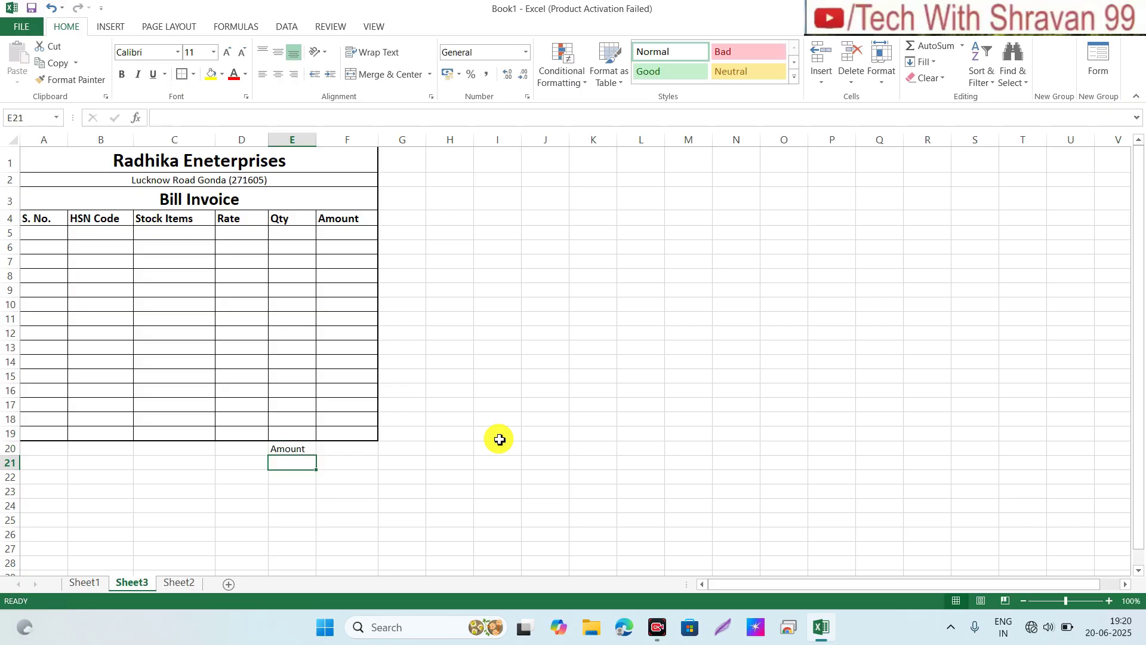
pyautogui.write('Discount')
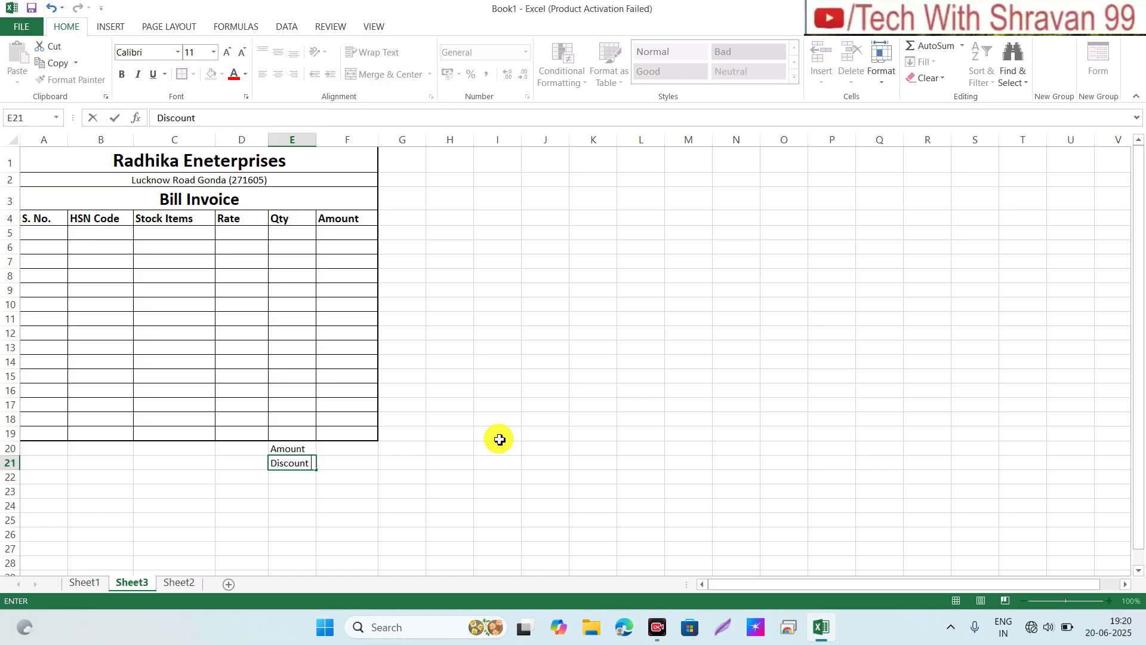
pyautogui.write('5%')
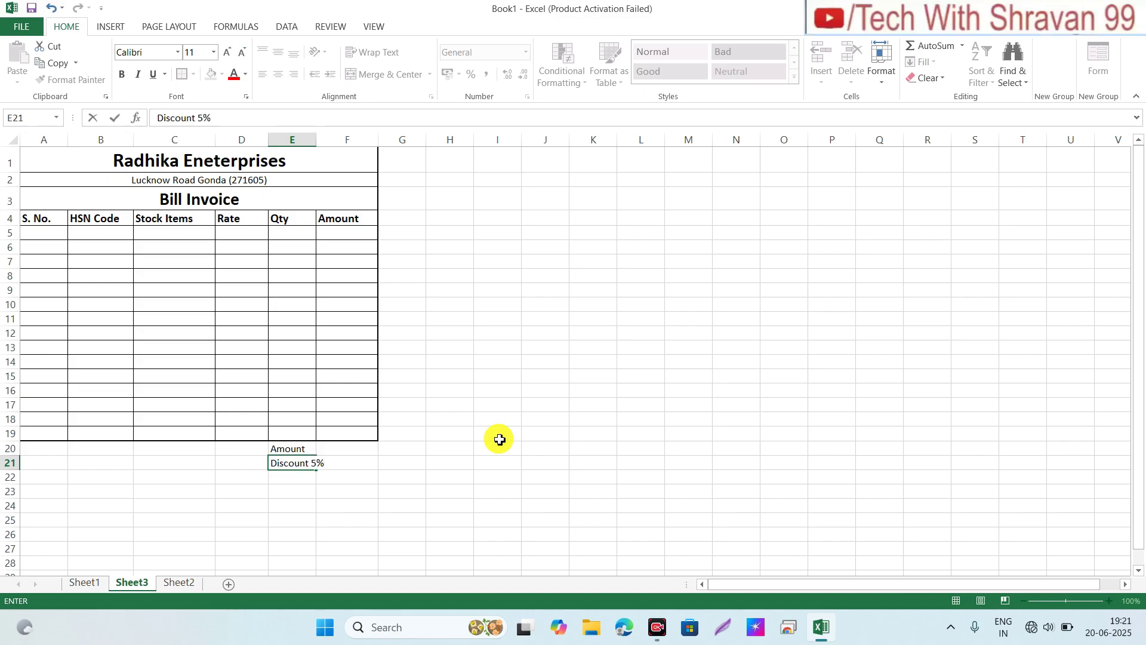
pyautogui.press('Return')
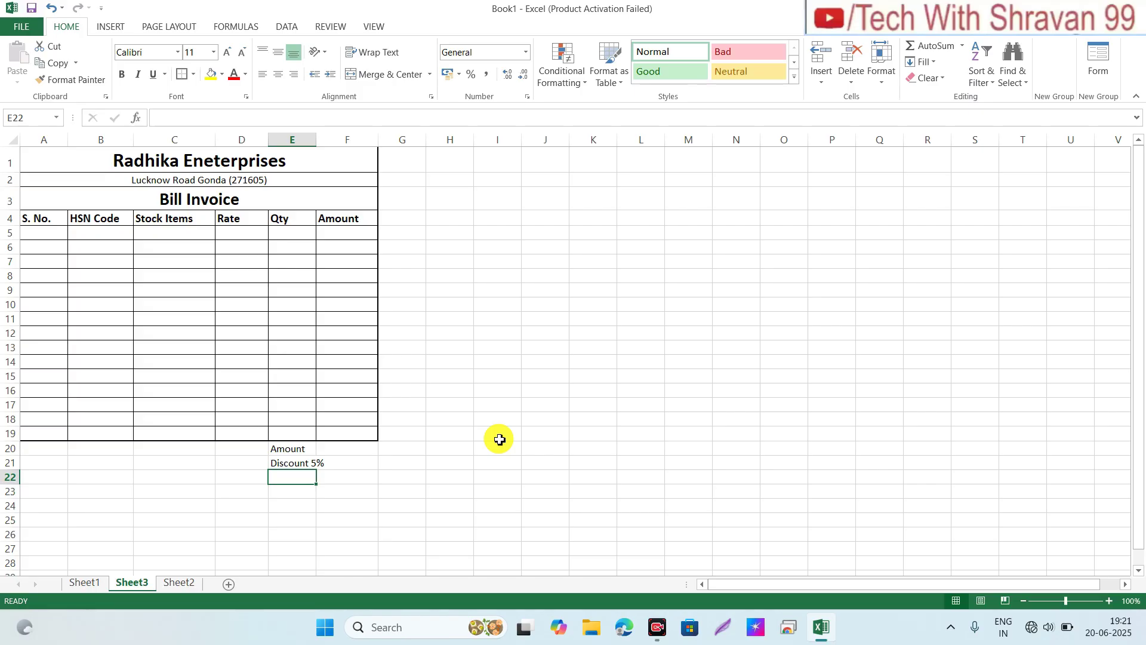
# Step: Enter the labels "After Dis. Amt.", "GST 18%" and "Payable Amt." in cells E22 to E24
pyautogui.write('After Dis. Amt.')
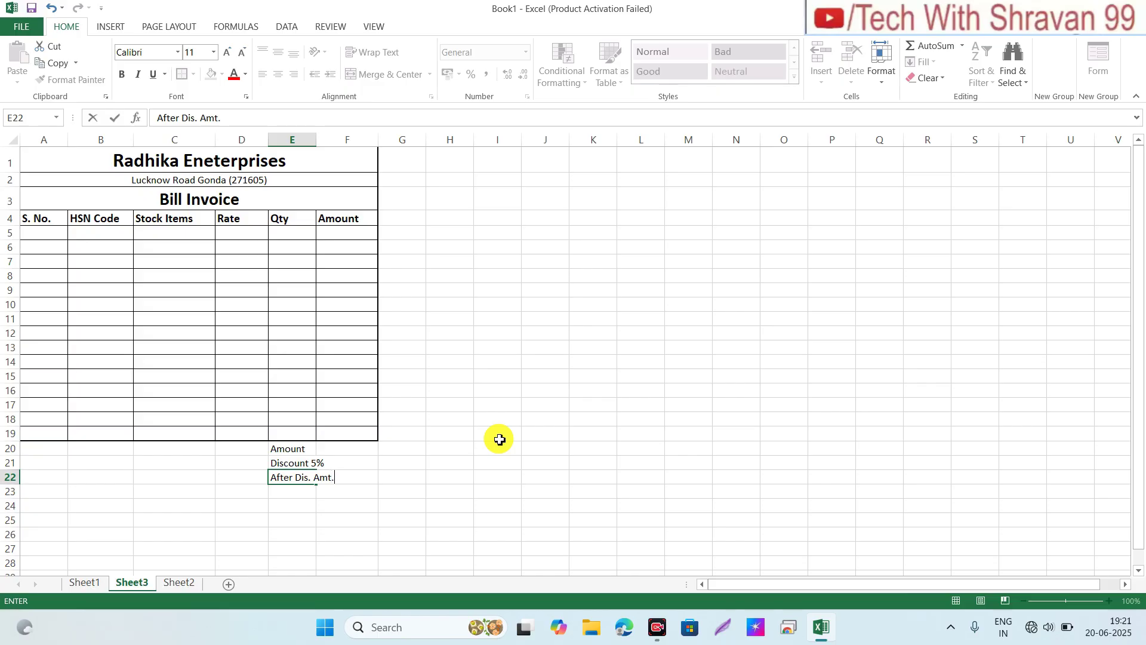
pyautogui.press('Return')
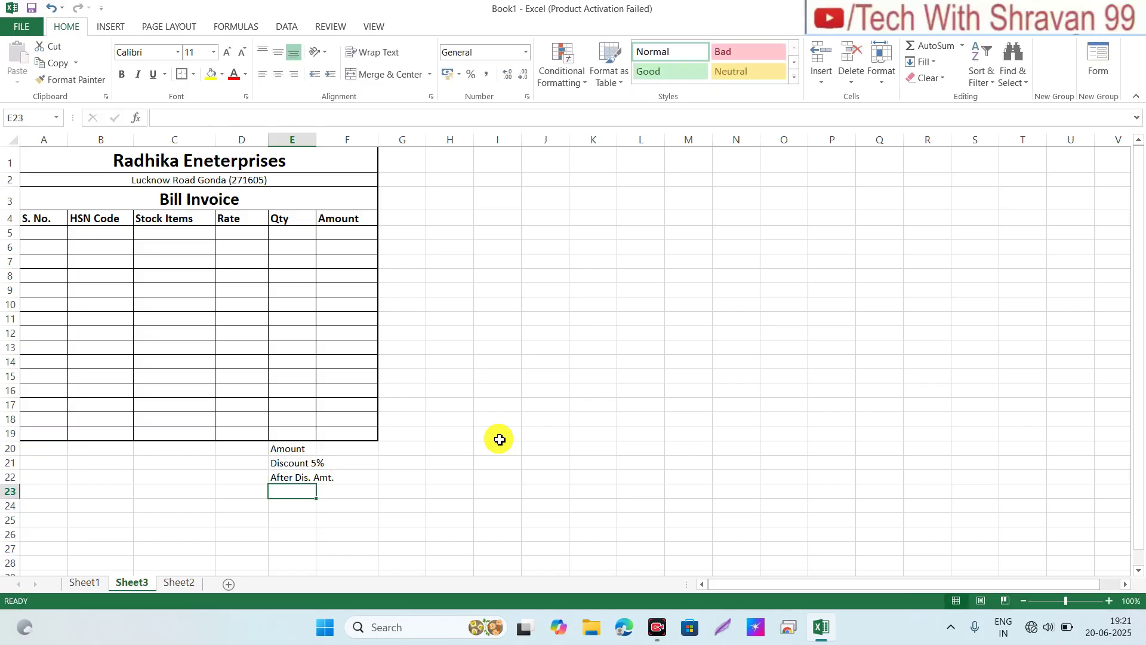
pyautogui.write('GST 18%')
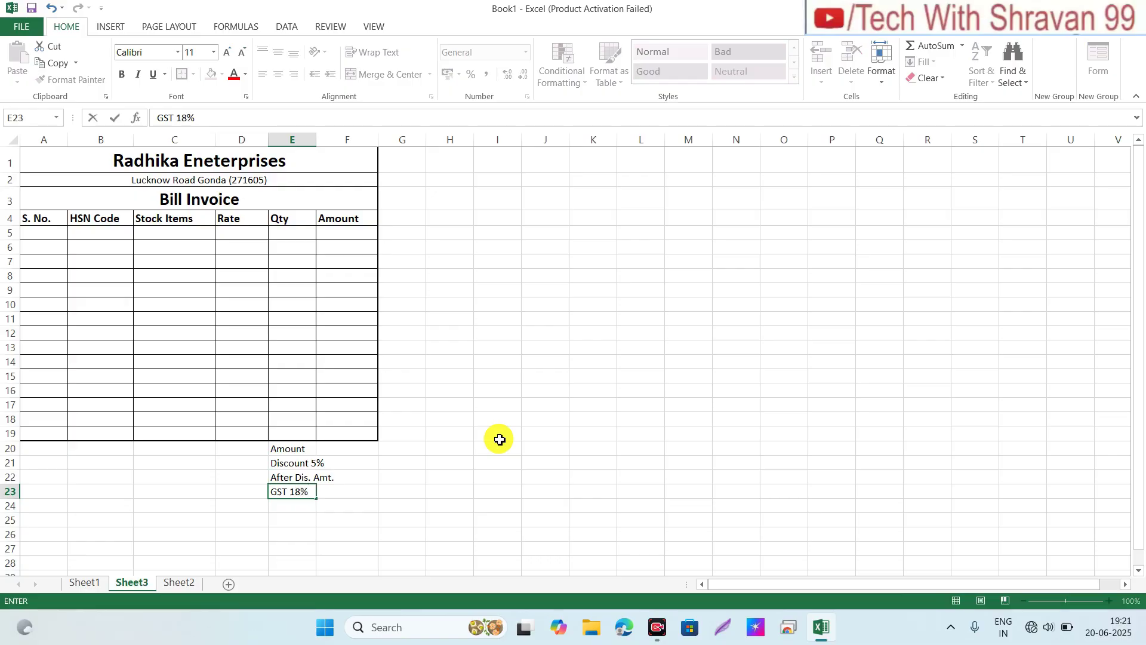
pyautogui.press('Return')
pyautogui.write('Pa')
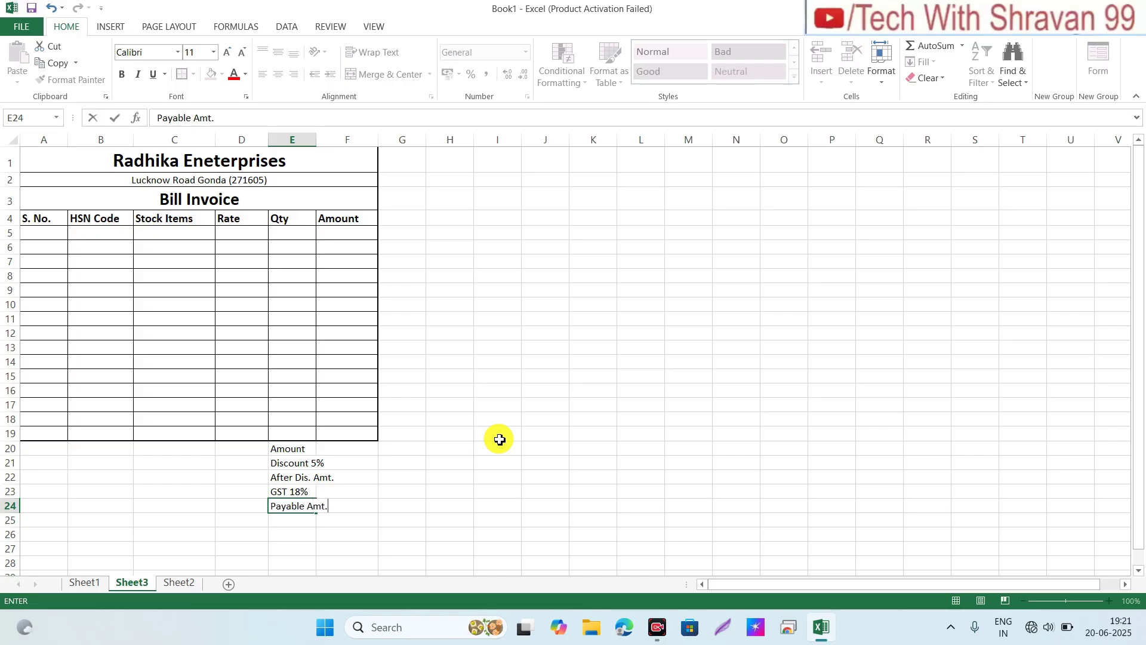
pyautogui.write('yable Amt.')
# Step: Make the amount labels in E20:E24 bold and widen column E so that they fit inside it
pyautogui.press('Up')
pyautogui.press('Up')
pyautogui.press('Up')
pyautogui.press('Up')
pyautogui.hotkey('shift', 'Down')
pyautogui.hotkey('shift', 'Down')
pyautogui.hotkey('shift', 'Down')
pyautogui.hotkey('shift', 'Down')
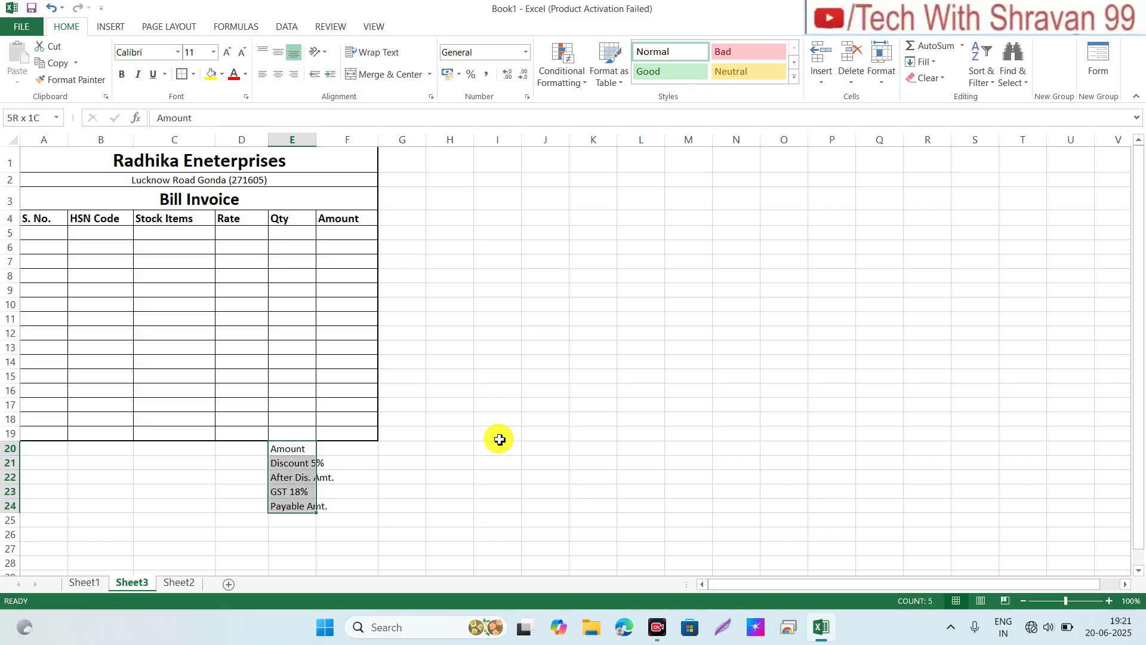
pyautogui.click(122, 76)
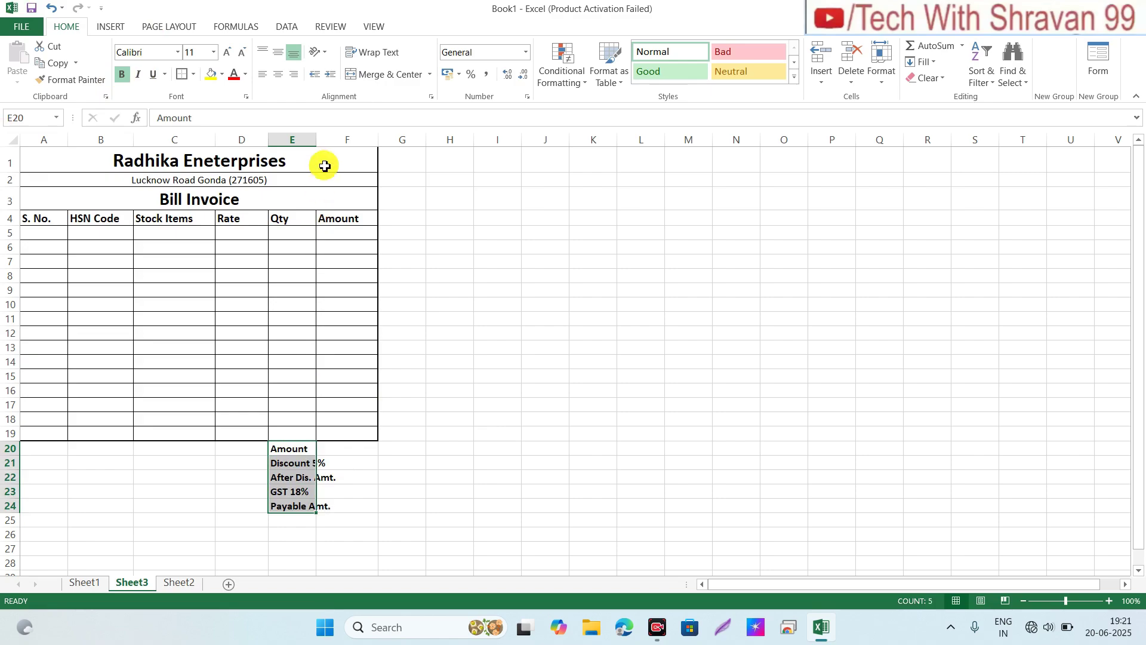
pyautogui.moveTo(316, 141); pyautogui.dragTo(348, 146)
# Step: Apply bold formatting to the empty value cells F20:F24 beside the amount labels
pyautogui.click(374, 458)
pyautogui.click(384, 445)
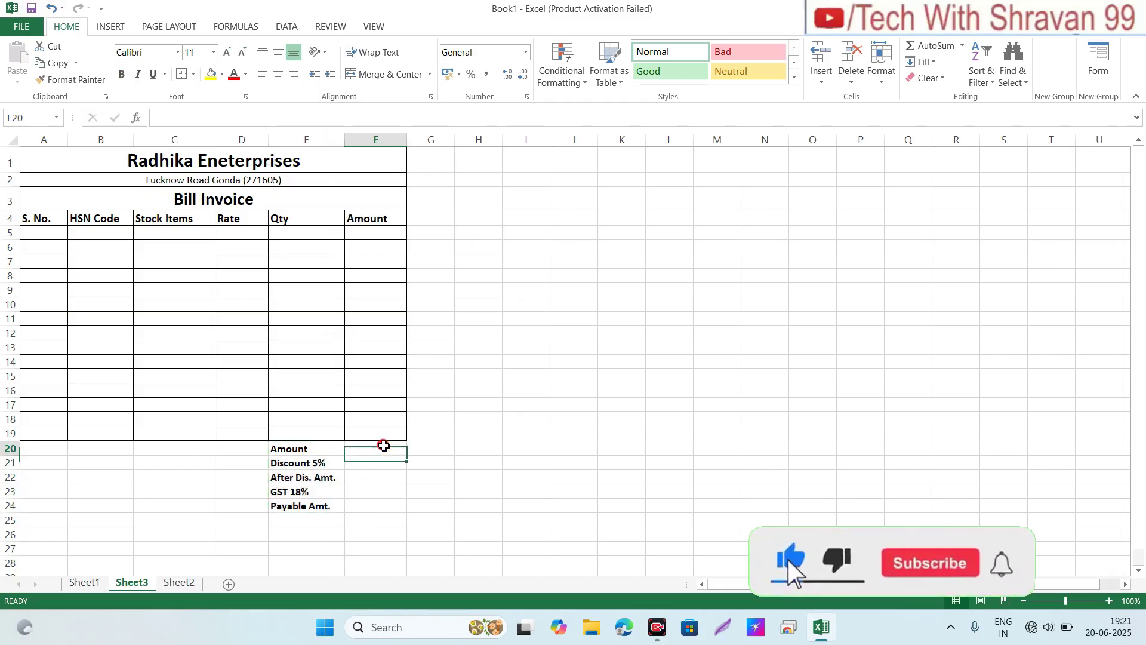
pyautogui.moveTo(366, 450); pyautogui.dragTo(364, 453)
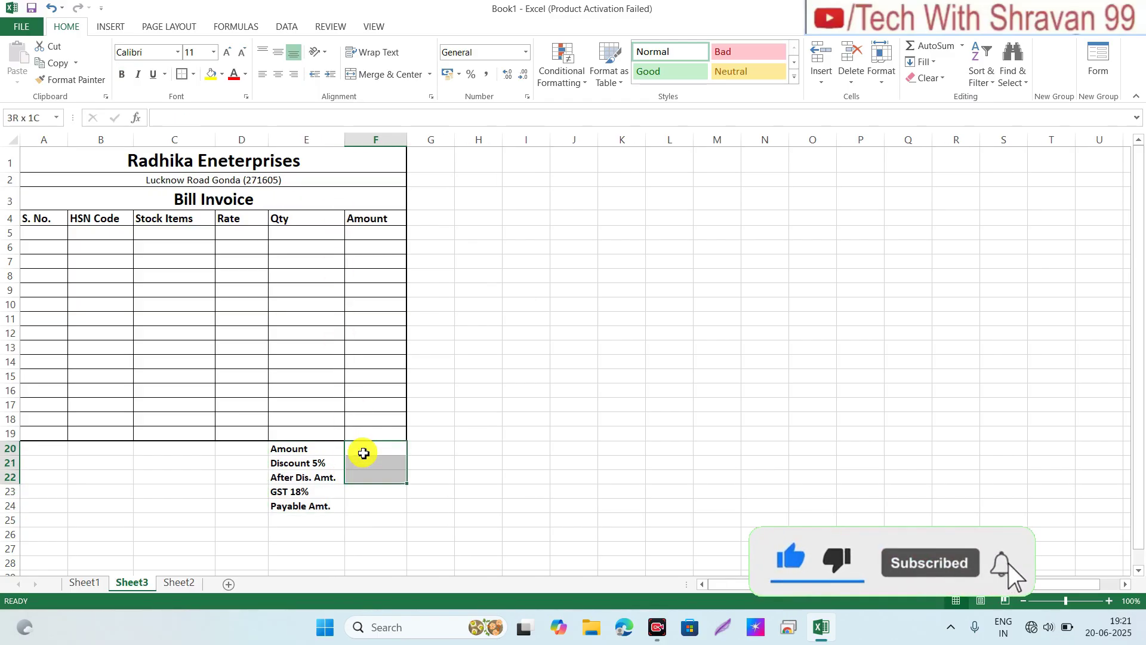
pyautogui.hotkey('shift', 'Down')
pyautogui.hotkey('shift', 'Down')
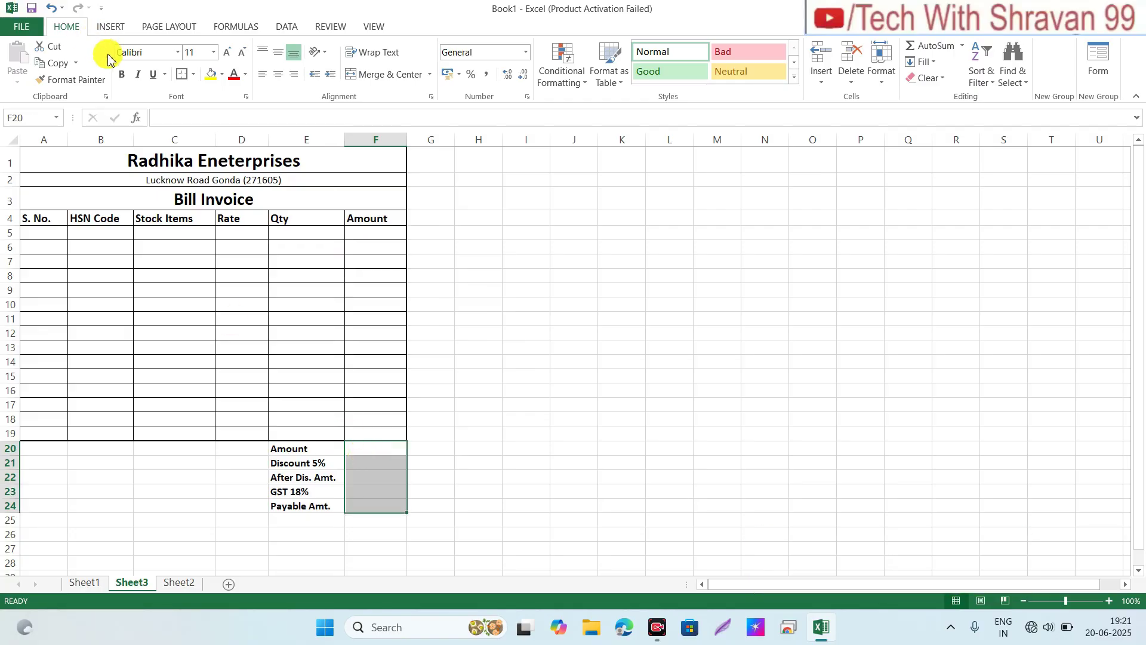
pyautogui.click(121, 74)
pyautogui.click(376, 478)
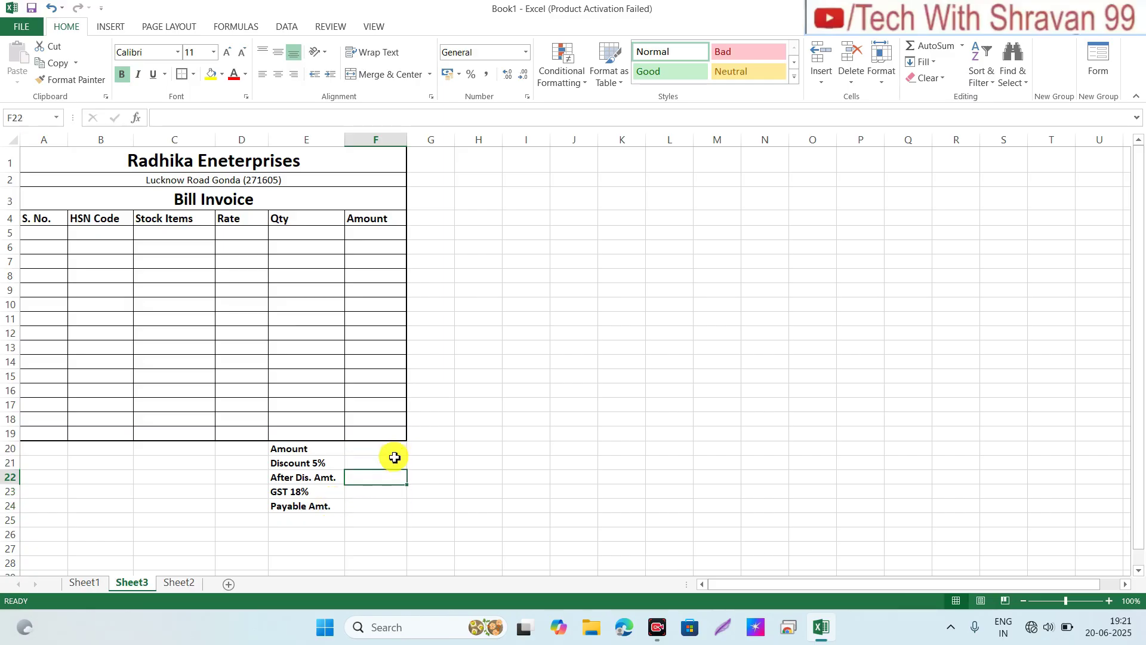
pyautogui.click(386, 449)
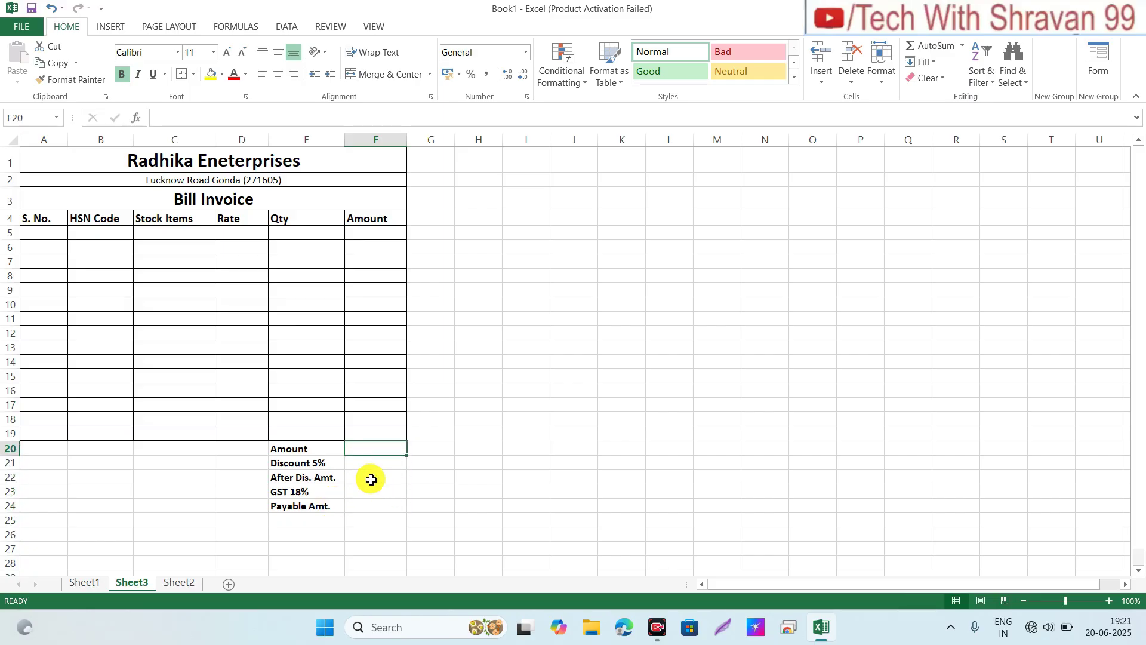
pyautogui.click(379, 519)
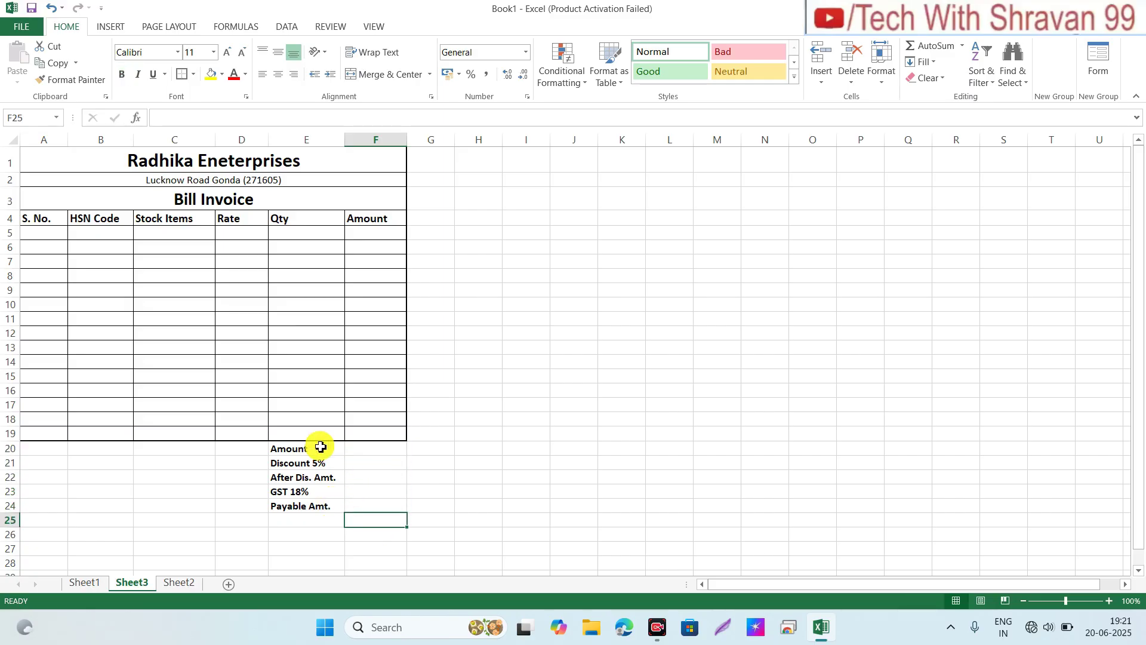
# Step: Apply All Borders to the amount section E20:F24
pyautogui.click(318, 449)
pyautogui.hotkey('shift', 'Right')
pyautogui.hotkey('shift', 'Down')
pyautogui.hotkey('shift', 'Down')
pyautogui.hotkey('shift', 'Down')
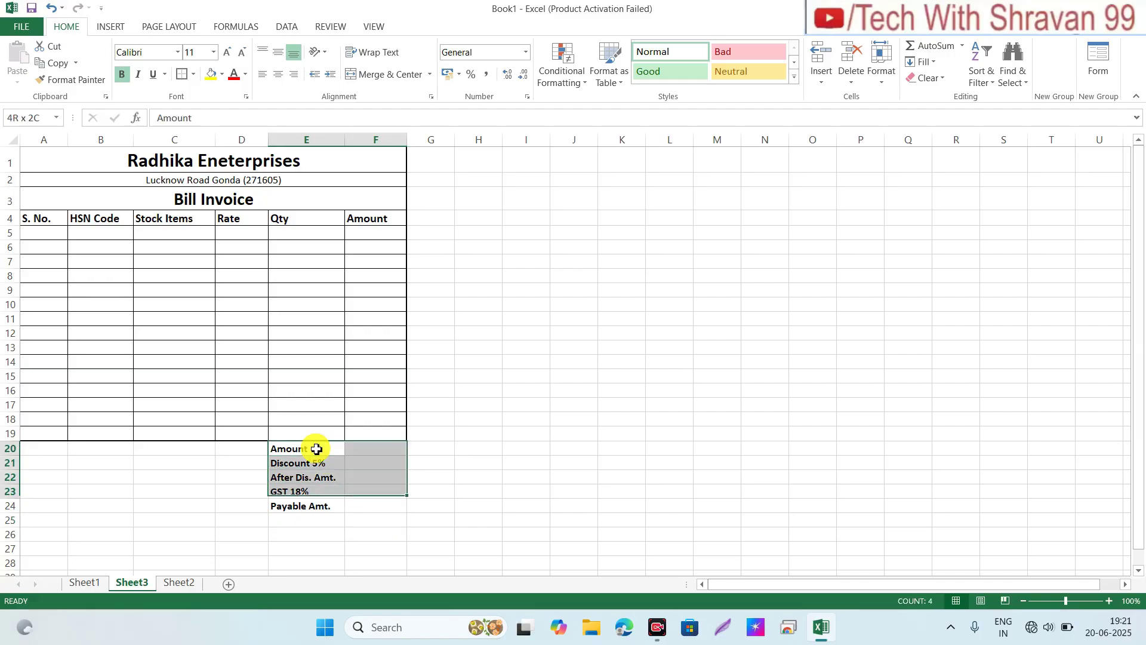
pyautogui.hotkey('shift', 'Down')
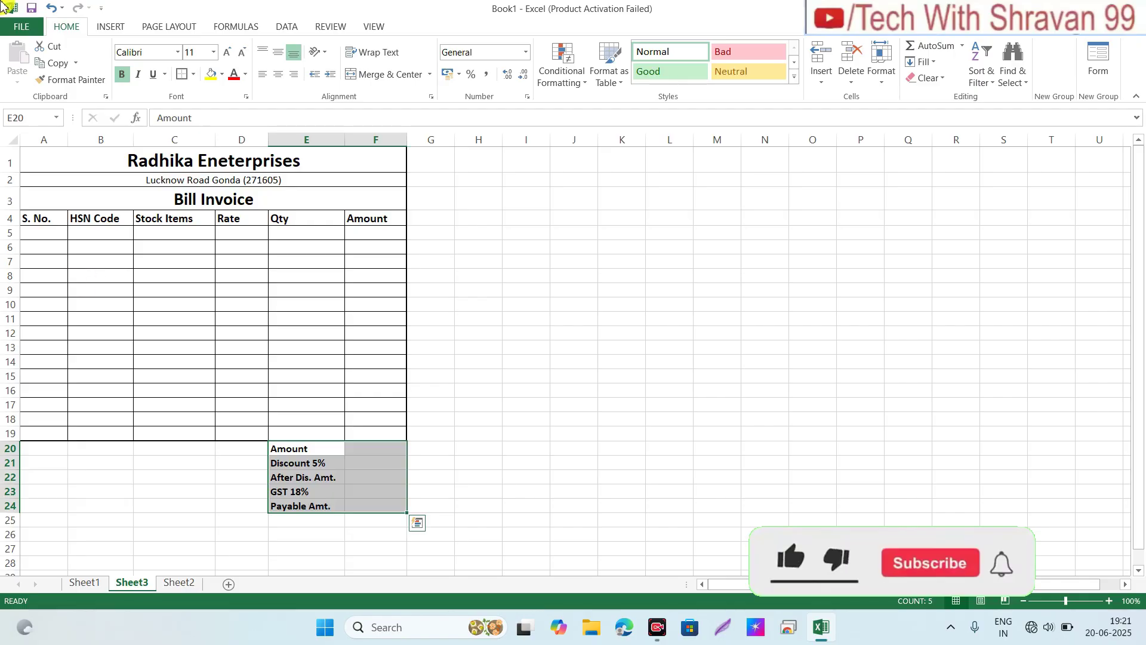
pyautogui.click(194, 74)
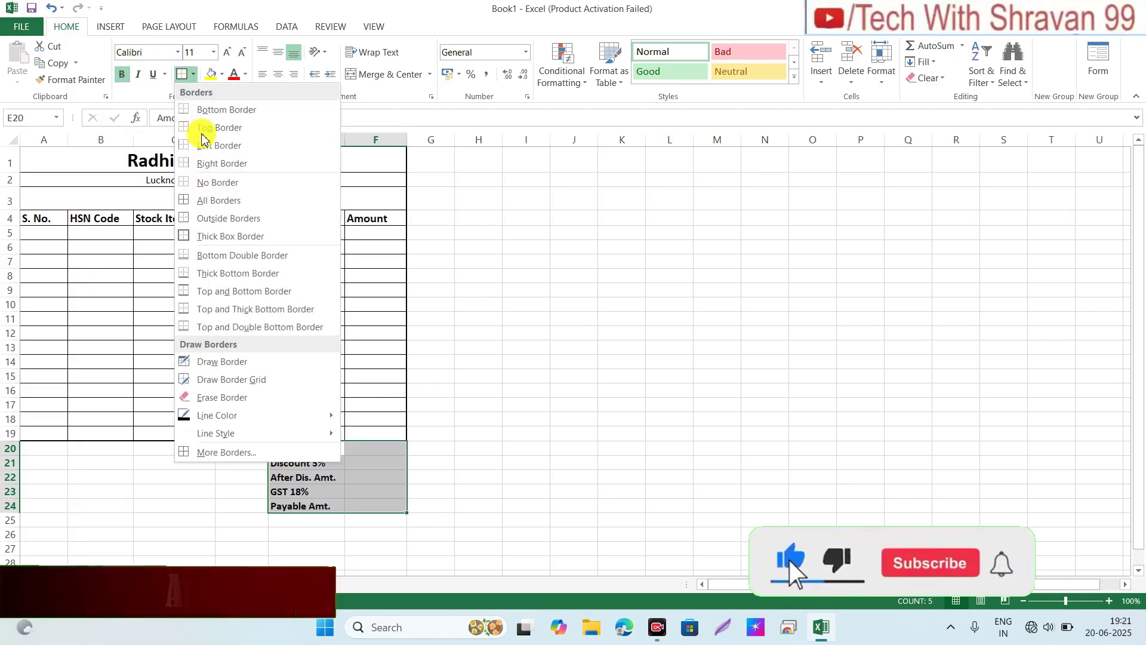
pyautogui.click(209, 202)
# Step: Add a Thick Box Border around the amount section E20:F24
pyautogui.click(193, 74)
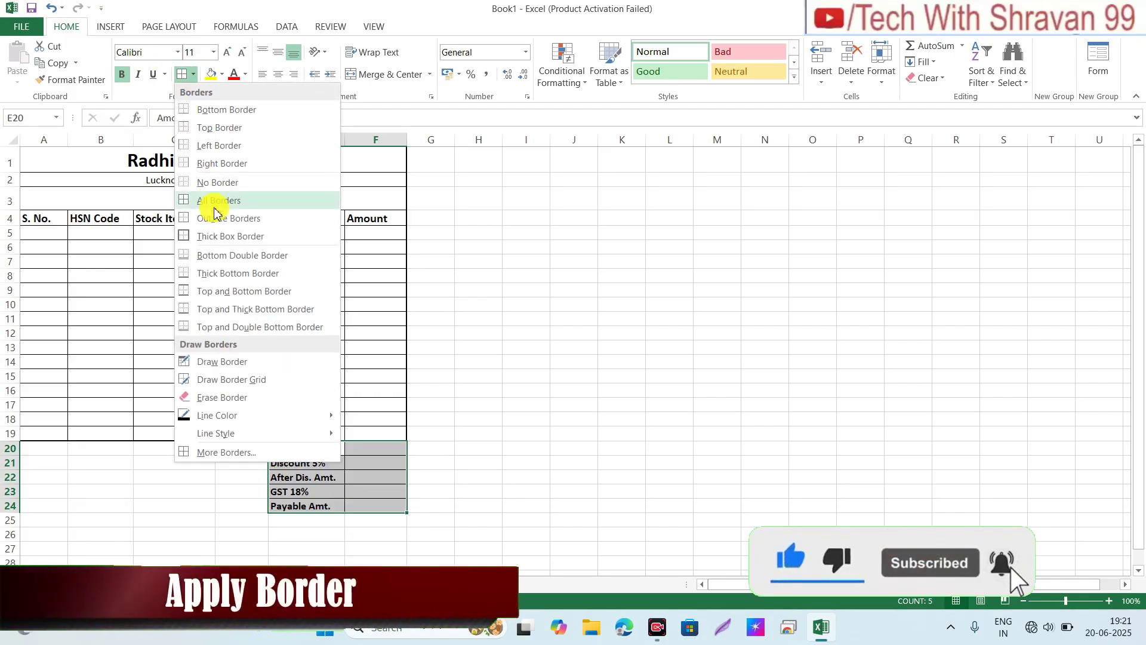
pyautogui.click(219, 239)
pyautogui.click(353, 468)
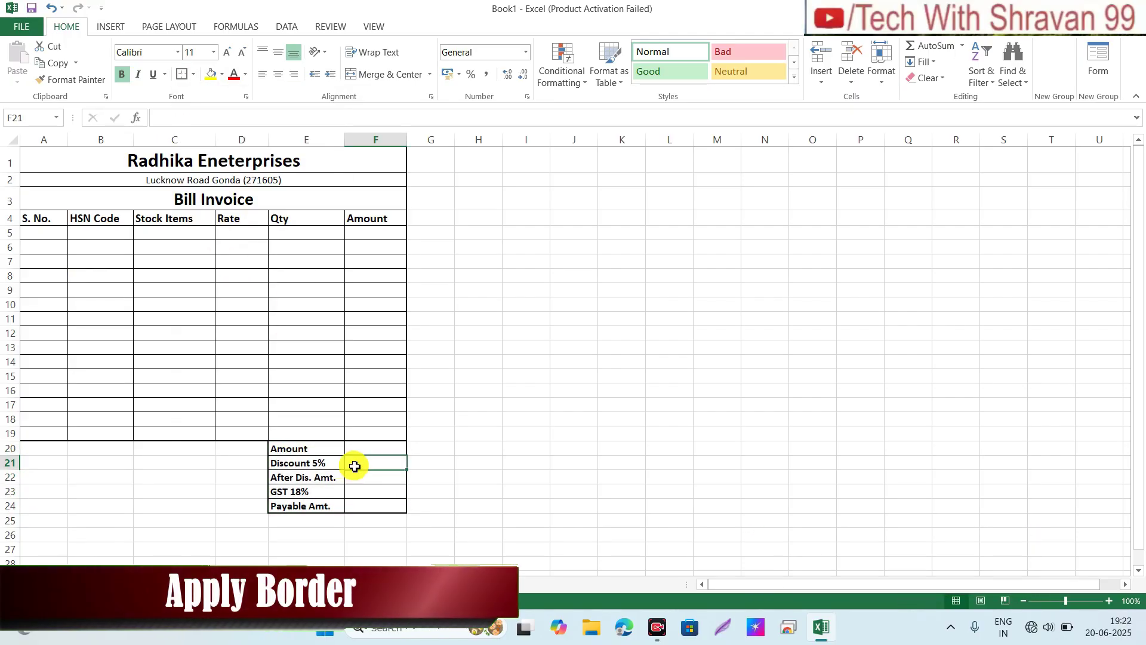
# Step: Enter 1 in A5 and fill the S. No. column down to A10 as a series from 1 to 6
pyautogui.click(58, 236)
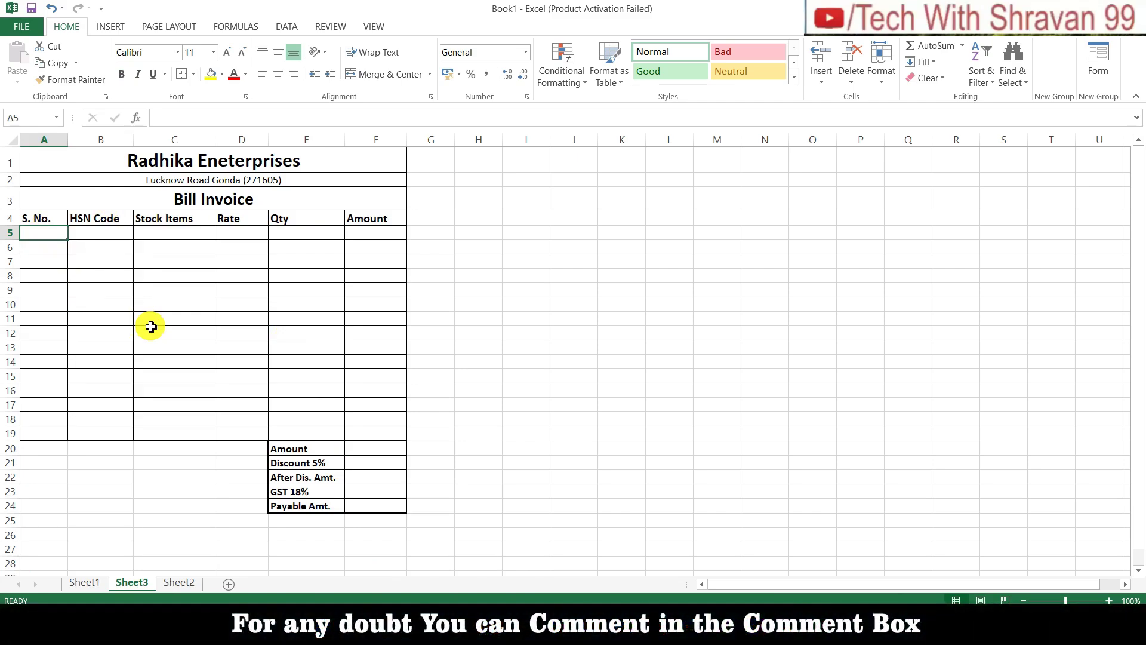
pyautogui.write('1')
pyautogui.press('Return')
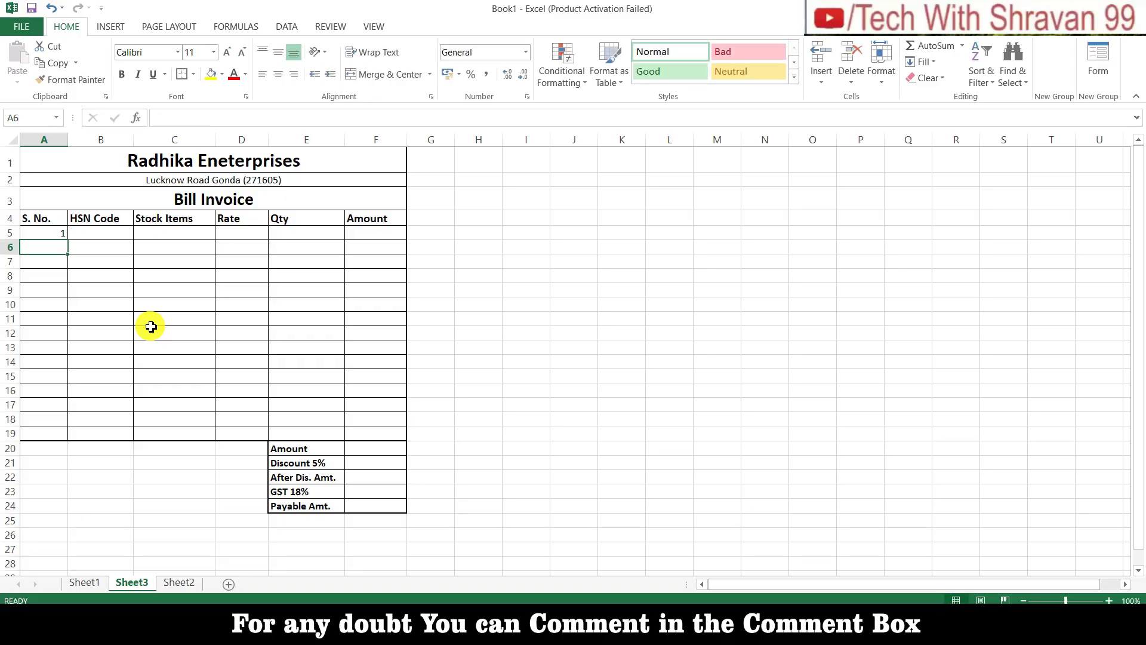
pyautogui.click(60, 233)
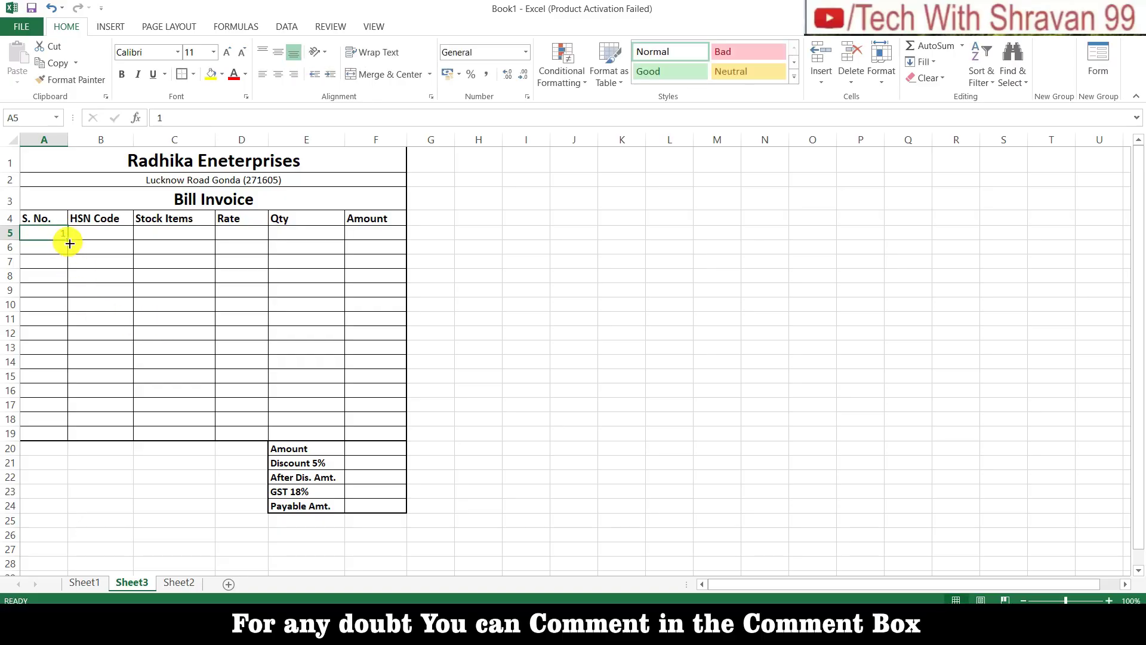
pyautogui.moveTo(70, 243); pyautogui.dragTo(74, 304)
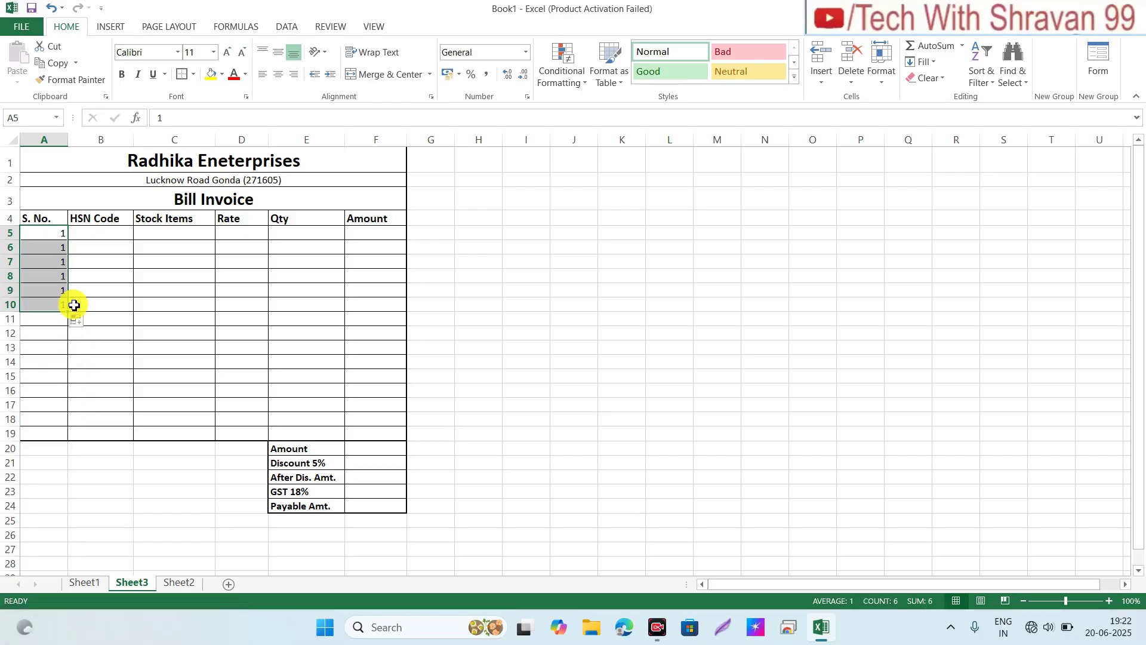
pyautogui.click(84, 323)
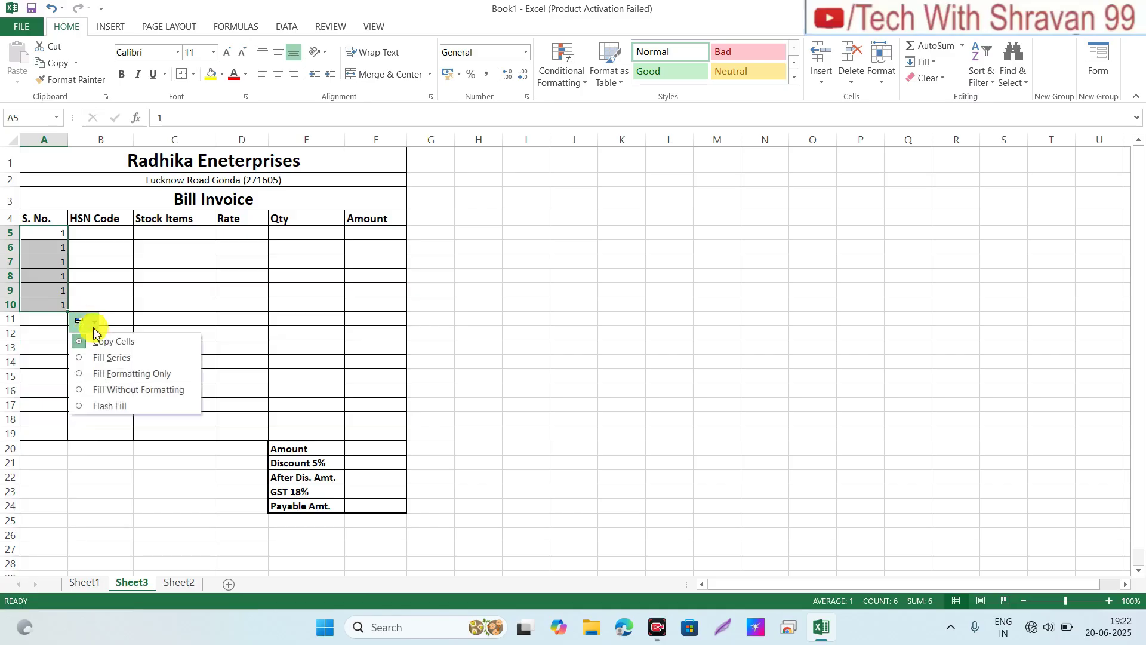
pyautogui.click(111, 359)
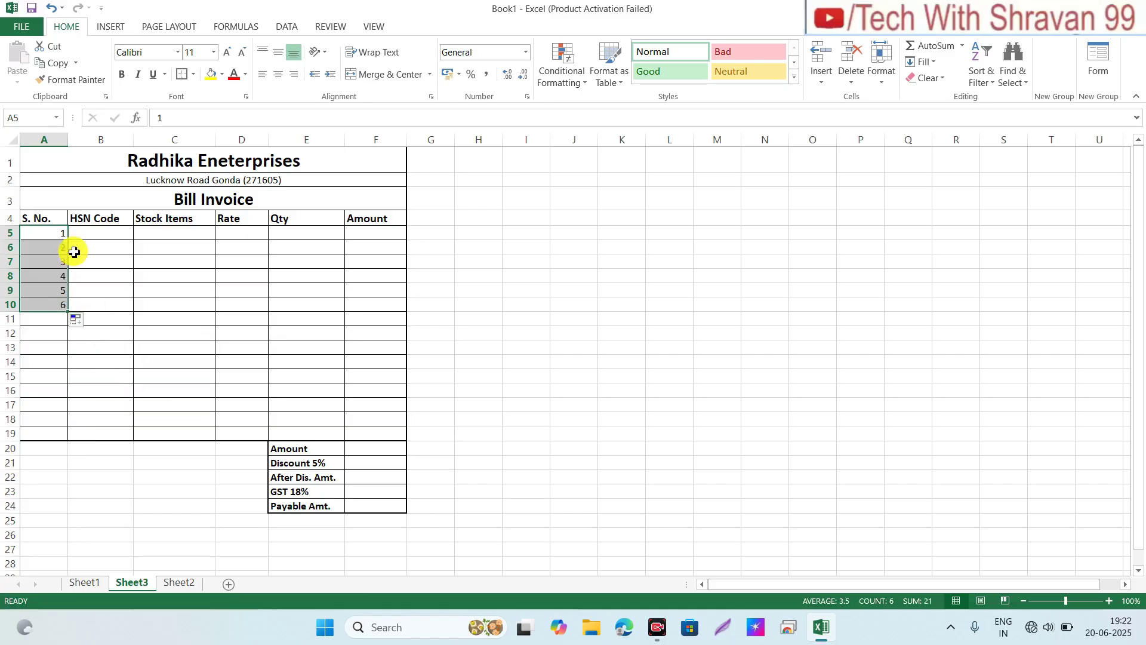
pyautogui.click(102, 289)
pyautogui.click(97, 244)
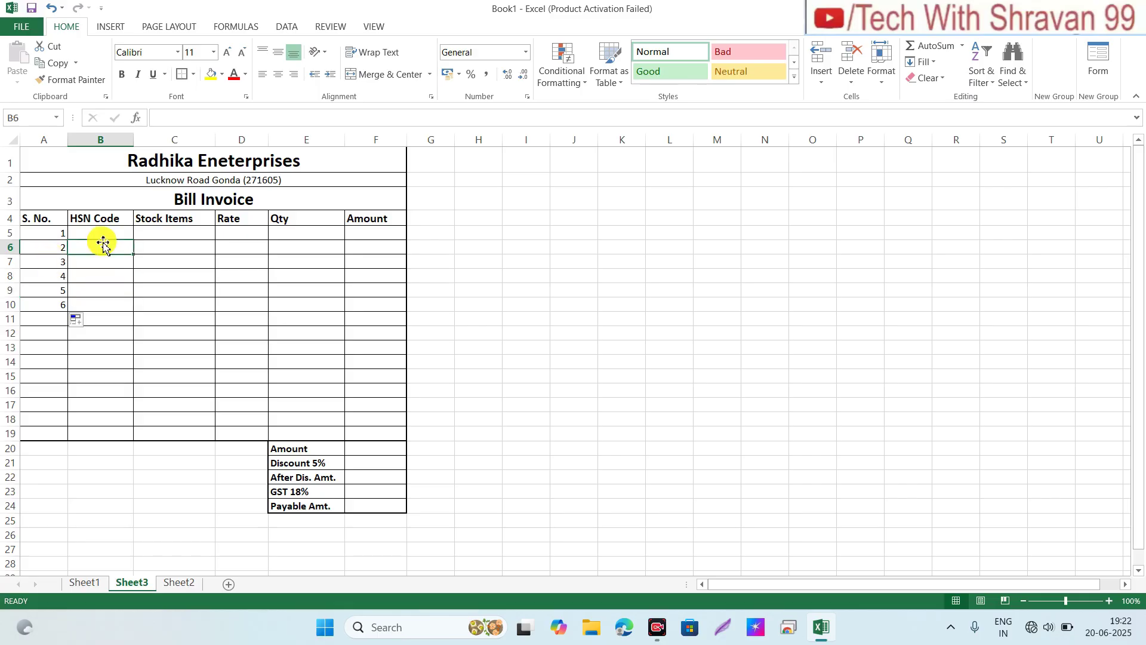
# Step: Increase the font size of the item rows A5:F19 to 12
pyautogui.click(64, 231)
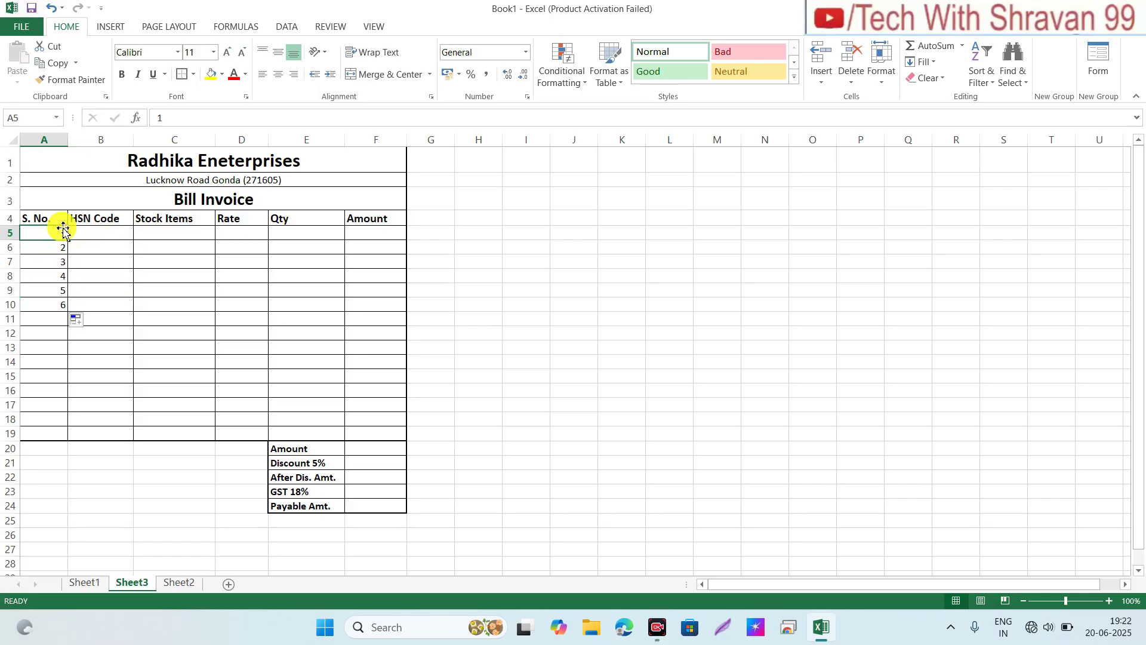
pyautogui.hotkey('shift', 'Right')
pyautogui.hotkey('shift', 'Right')
pyautogui.hotkey('shift', 'Right')
pyautogui.hotkey('shift', 'Right')
pyautogui.hotkey('shift', 'Right')
pyautogui.hotkey('shift', 'Right')
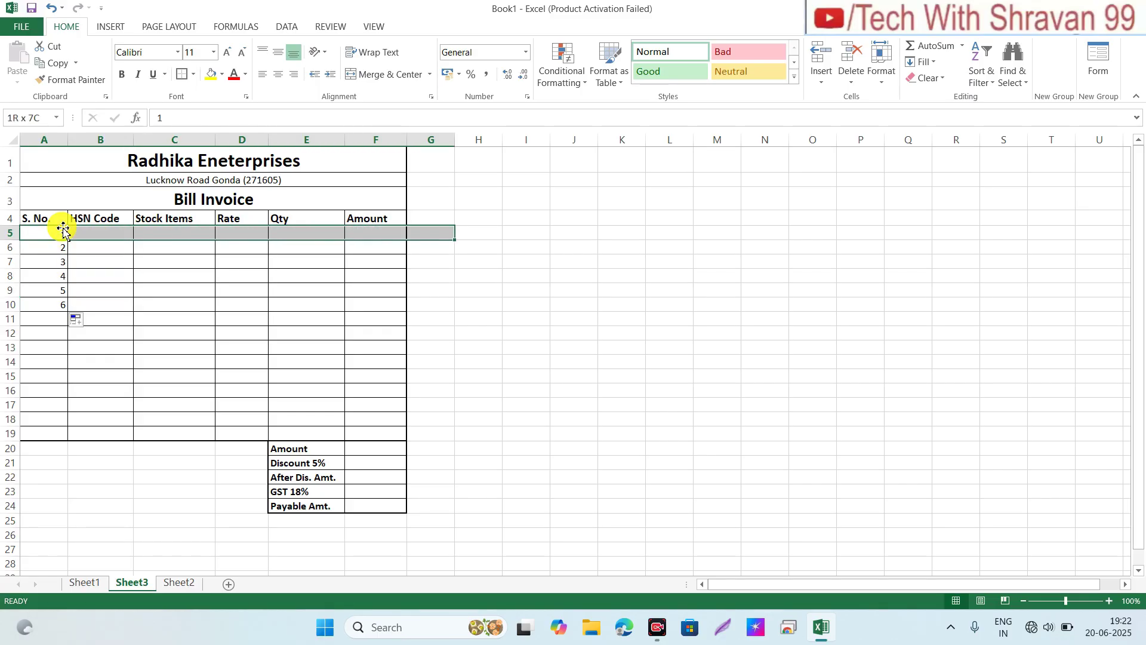
pyautogui.hotkey('shift', 'Left')
pyautogui.hotkey('shift', 'Down')
pyautogui.hotkey('shift', 'Down')
pyautogui.hotkey('shift', 'Down')
pyautogui.hotkey('shift', 'Down')
pyautogui.hotkey('shift', 'Down')
pyautogui.hotkey('shift', 'Down')
pyautogui.hotkey('shift', 'Down')
pyautogui.hotkey('shift', 'Down')
pyautogui.hotkey('shift', 'Down')
pyautogui.hotkey('shift', 'Down')
pyautogui.hotkey('shift', 'Down')
pyautogui.hotkey('shift', 'Down')
pyautogui.hotkey('shift', 'Down')
pyautogui.hotkey('shift', 'Down')
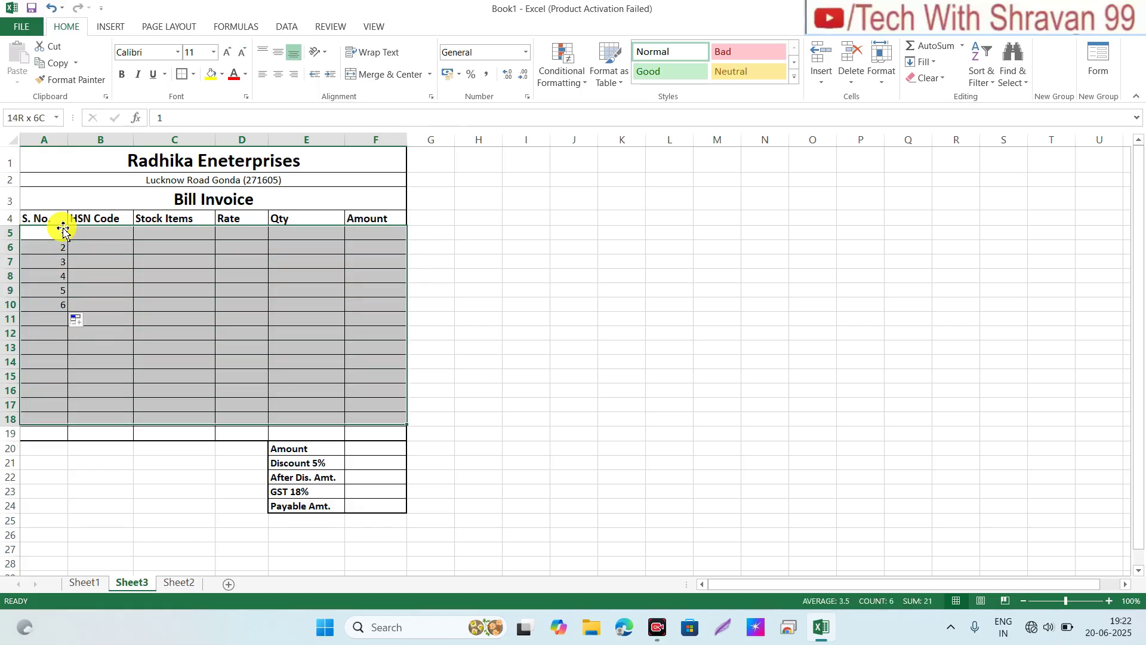
pyautogui.click(227, 52)
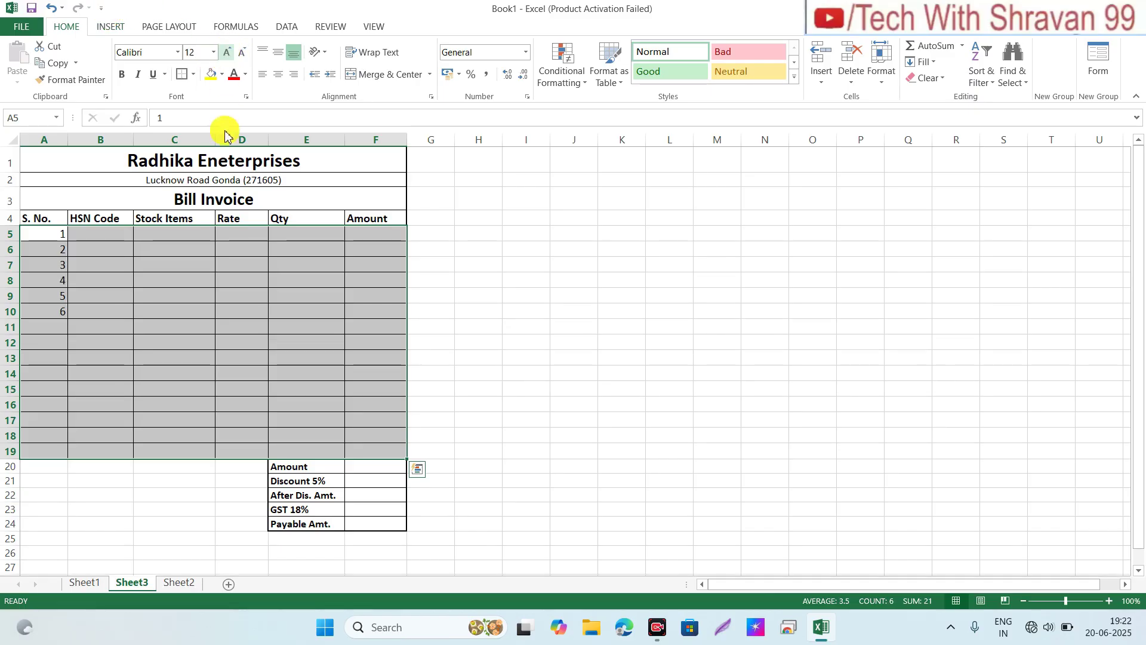
pyautogui.click(179, 307)
pyautogui.click(365, 465)
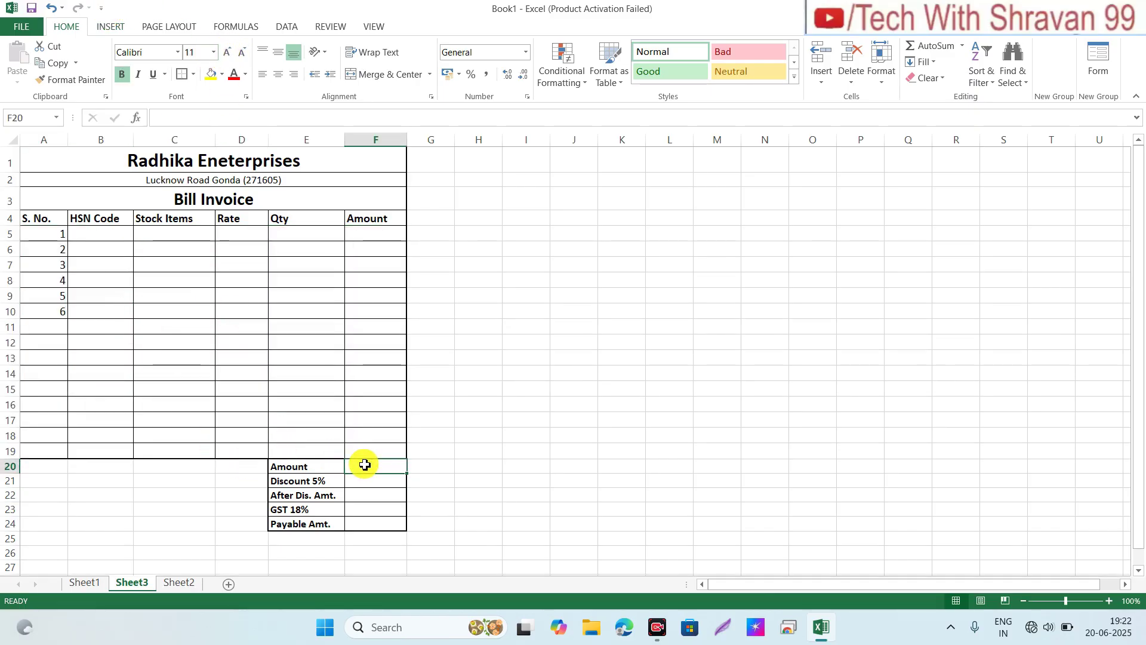
# Step: Increase the font size of the amount section's value cells F20:F24 by one step
pyautogui.hotkey('shift', 'Down')
pyautogui.hotkey('shift', 'Down')
pyautogui.hotkey('shift', 'Down')
pyautogui.hotkey('shift', 'Down')
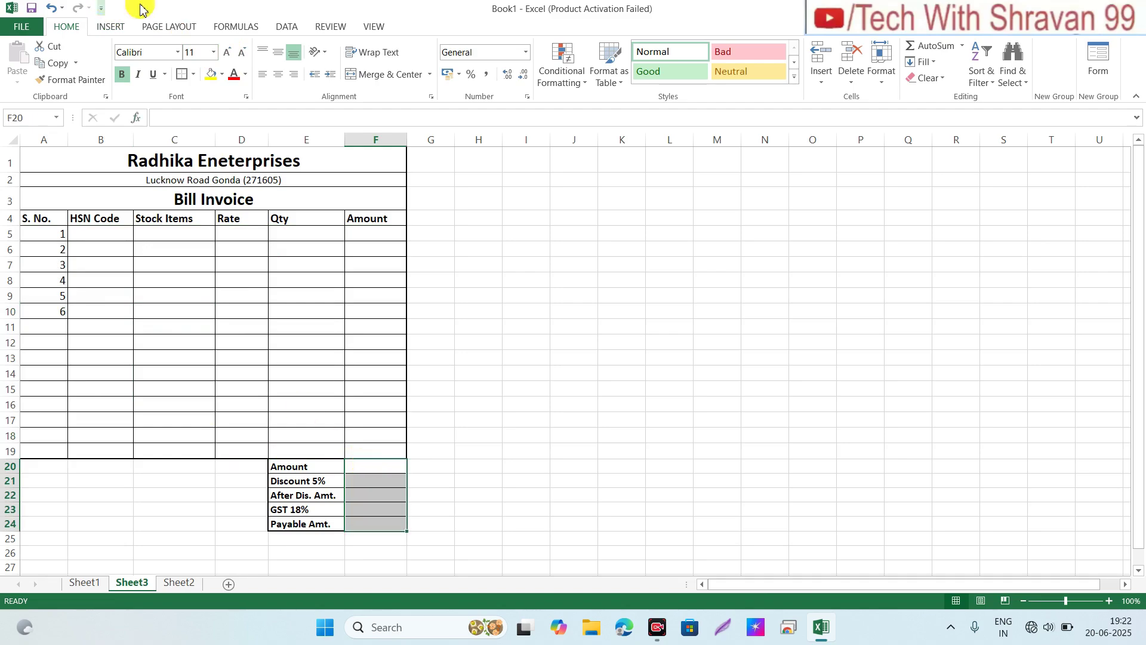
pyautogui.click(227, 51)
# Step: Enter 100501 in B5 and fill the HSN Code column down to B10 as a series ending at 100506
pyautogui.click(111, 235)
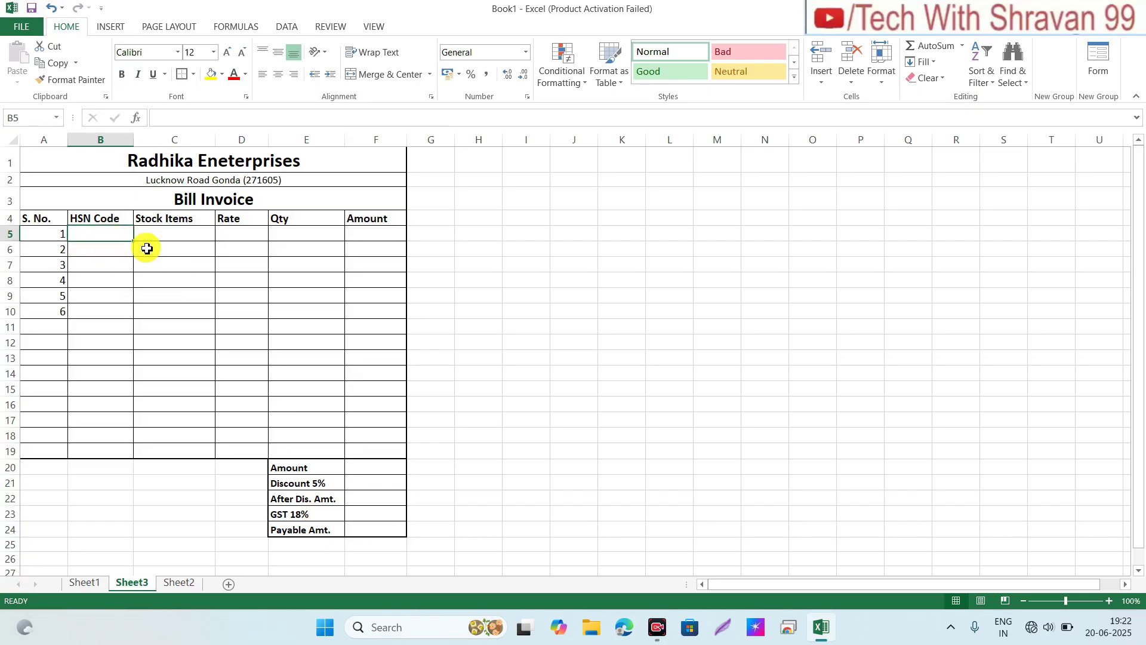
pyautogui.write('100')
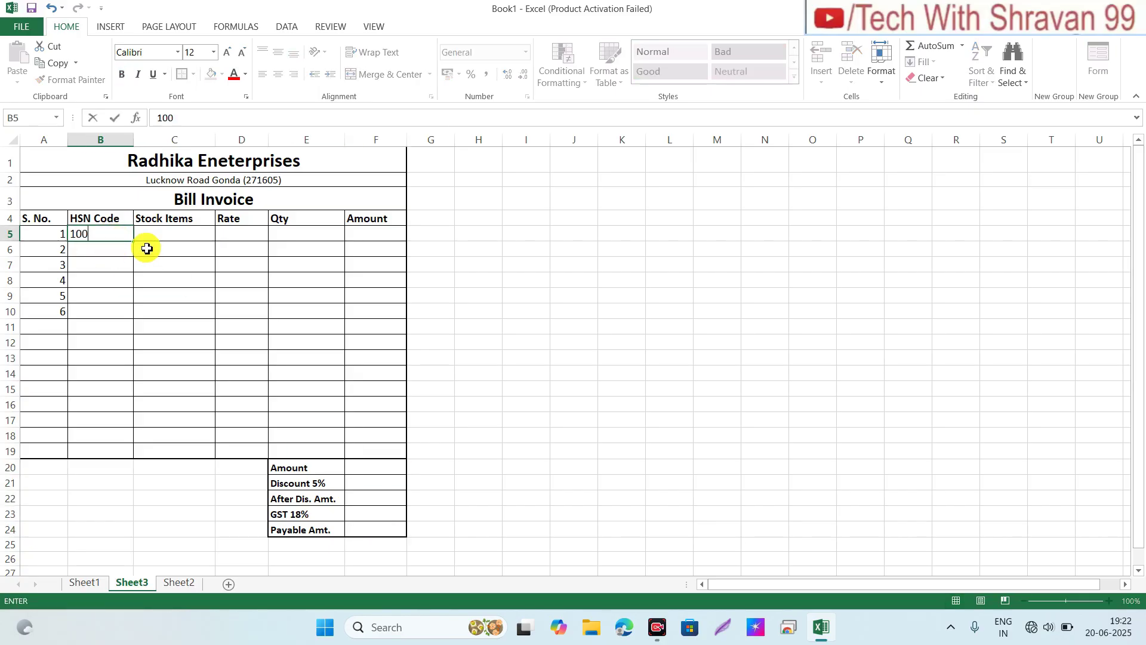
pyautogui.write('501')
pyautogui.press('Return')
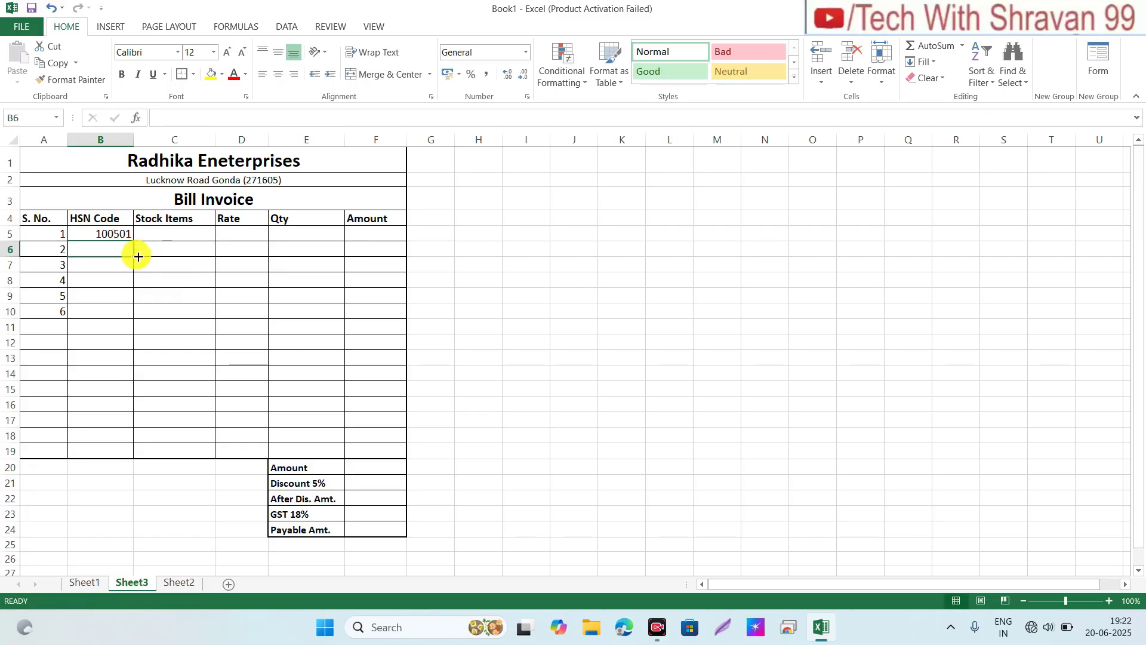
pyautogui.click(119, 231)
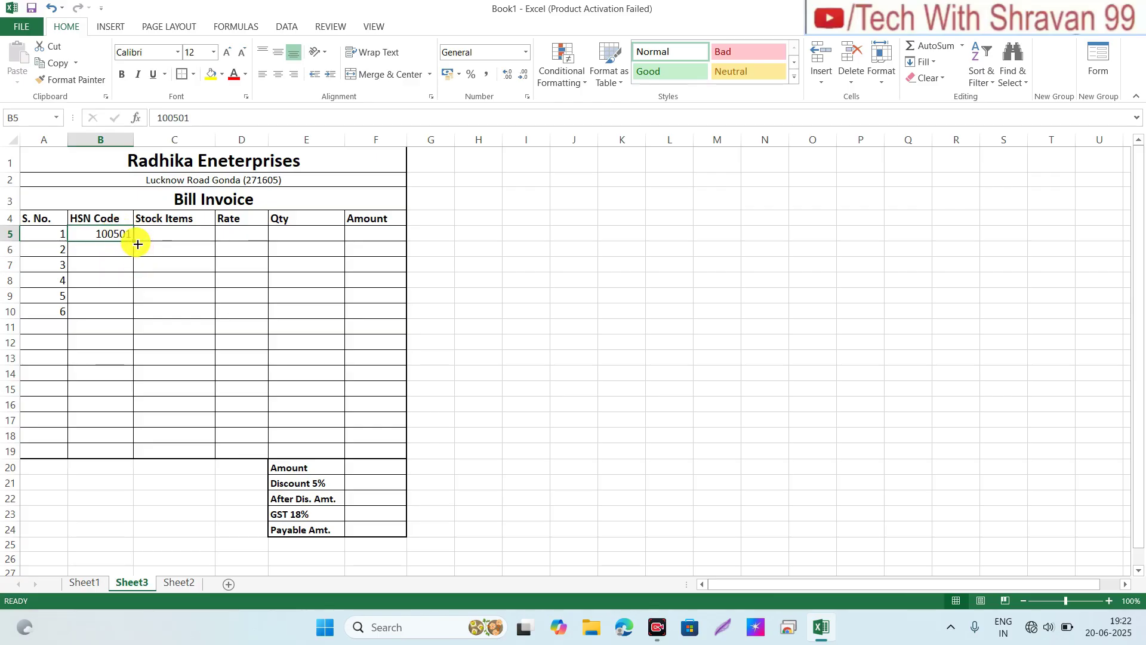
pyautogui.moveTo(136, 242); pyautogui.dragTo(136, 321)
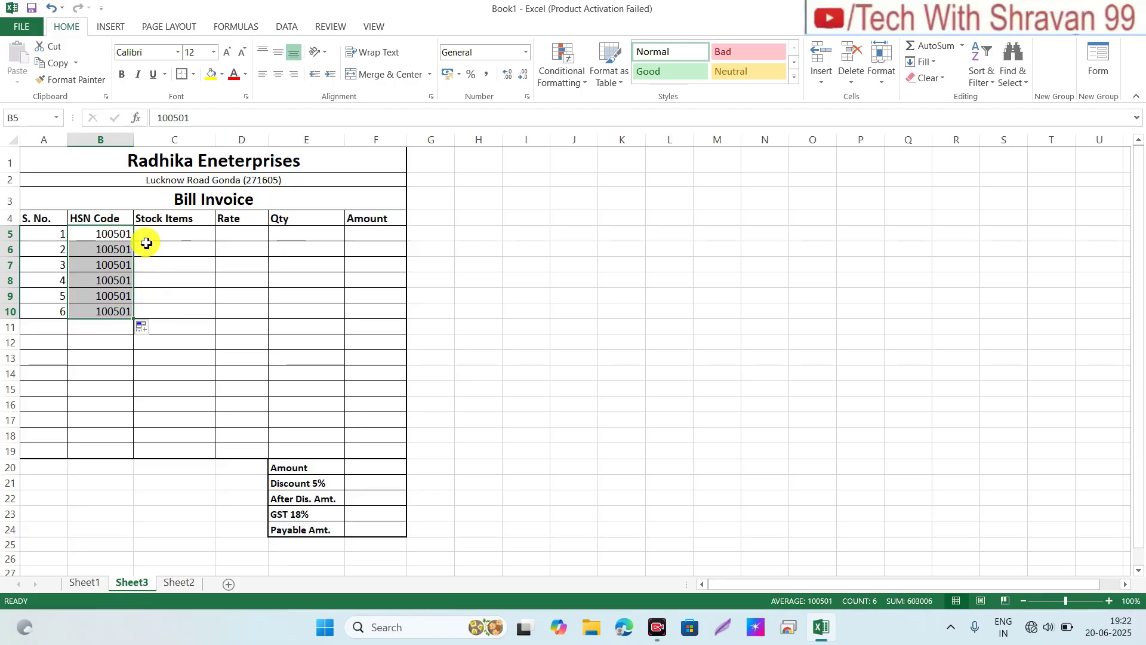
pyautogui.click(159, 328)
pyautogui.click(173, 366)
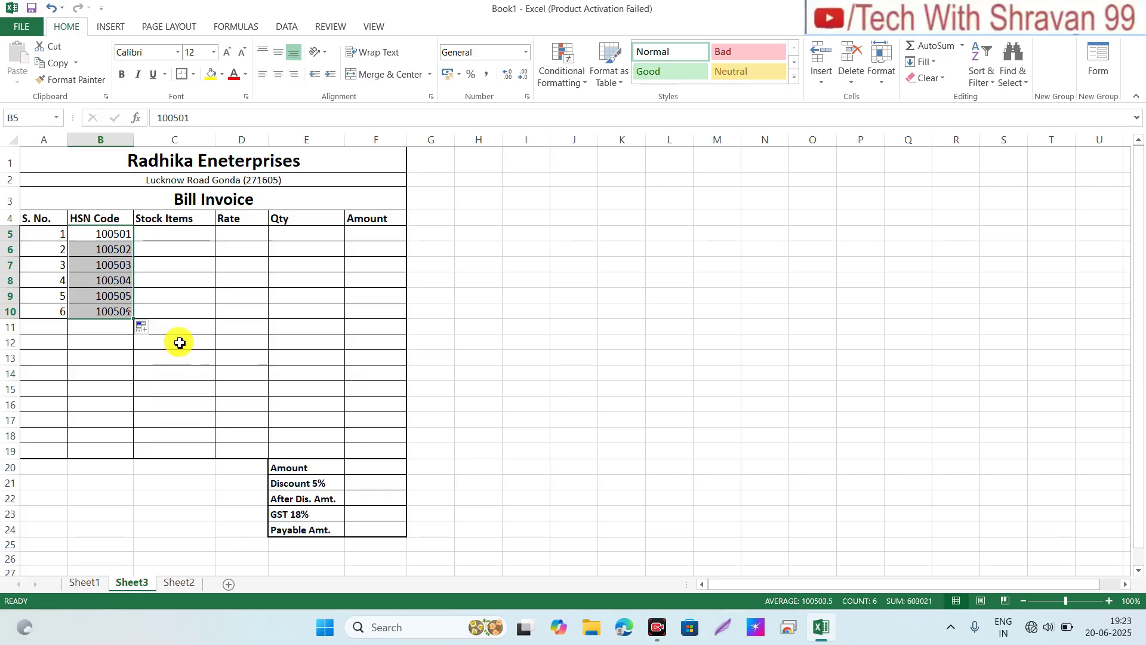
pyautogui.click(123, 263)
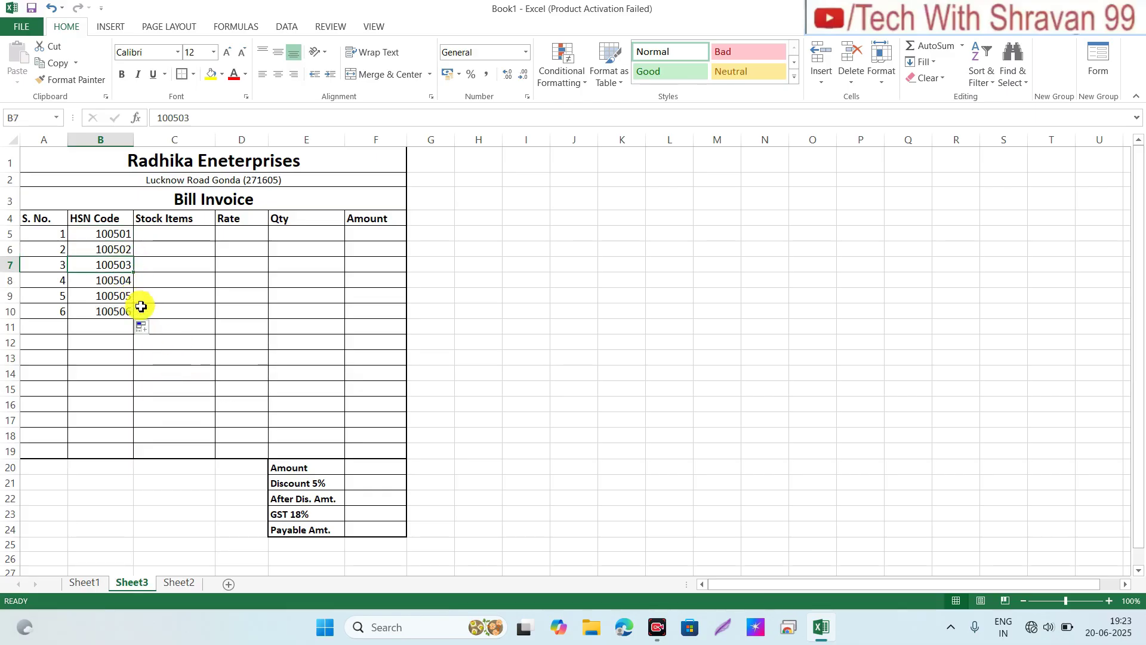
# Step: Examine the item names and their prices on Sheet2, then return to the invoice on Sheet3
pyautogui.click(193, 231)
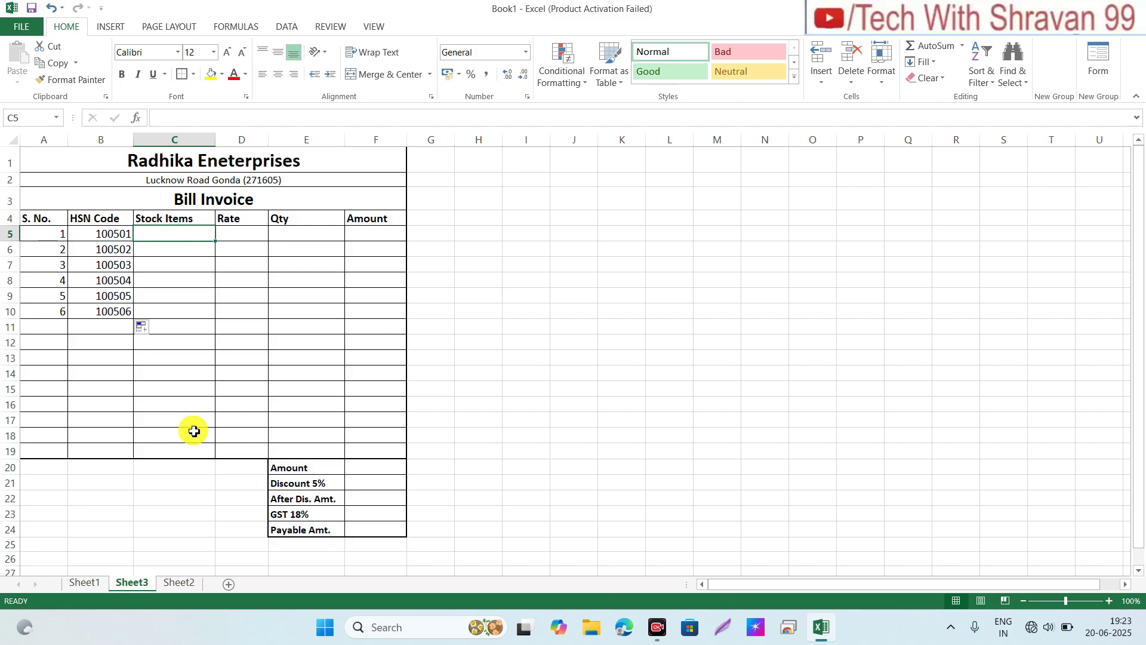
pyautogui.click(181, 584)
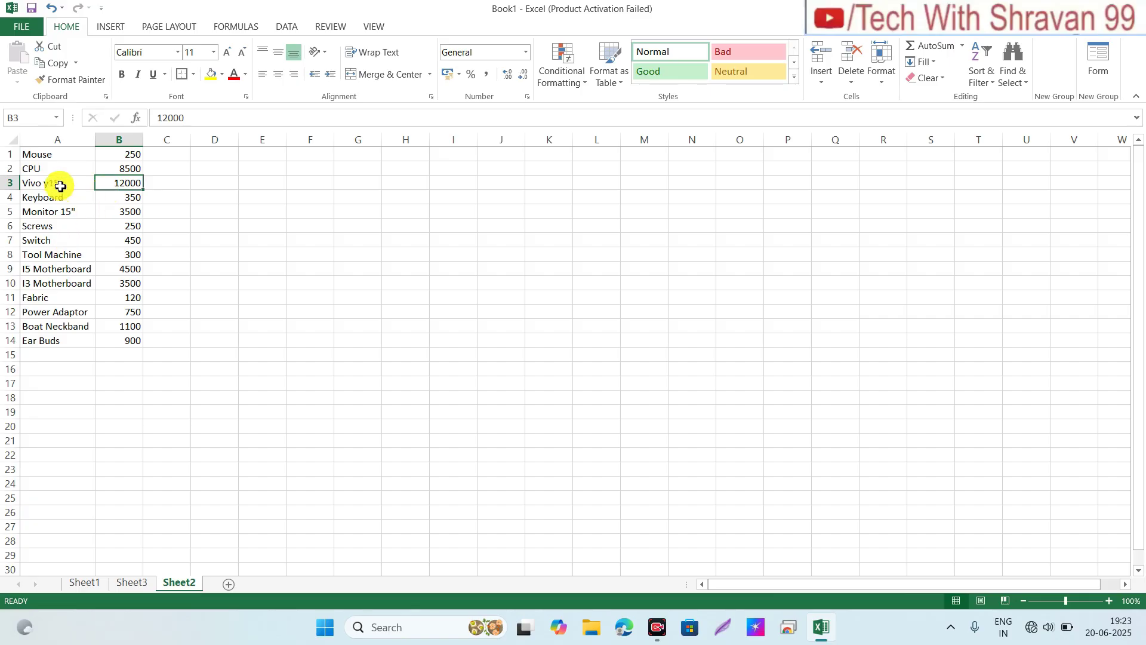
pyautogui.click(69, 155)
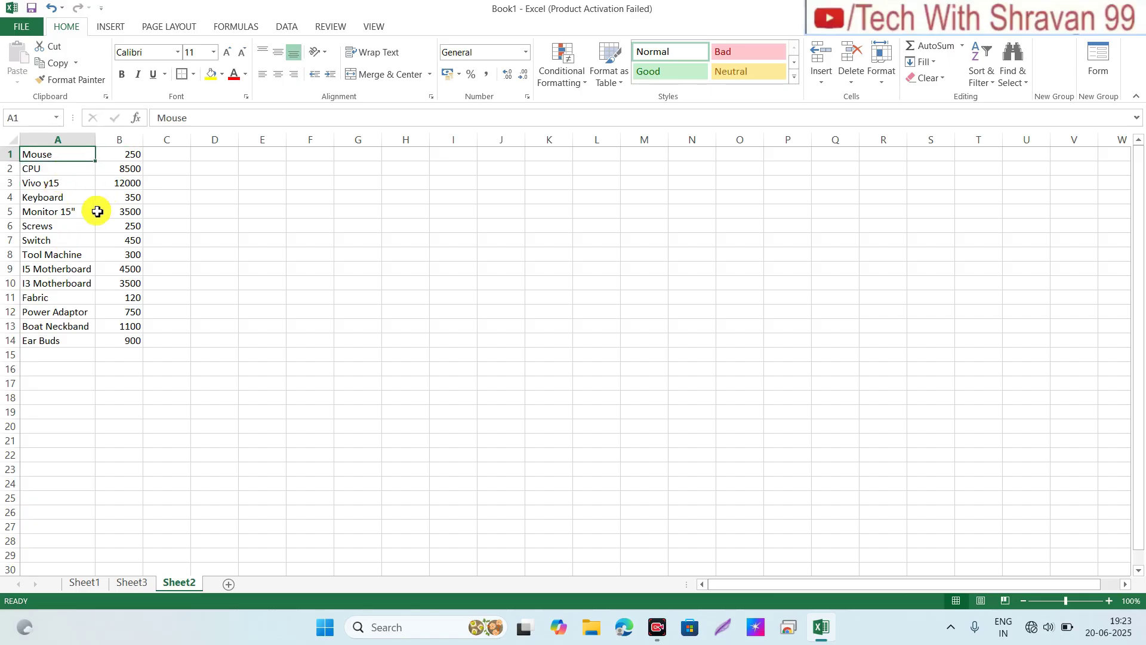
pyautogui.press('Down')
pyautogui.press('Down')
pyautogui.press('Down')
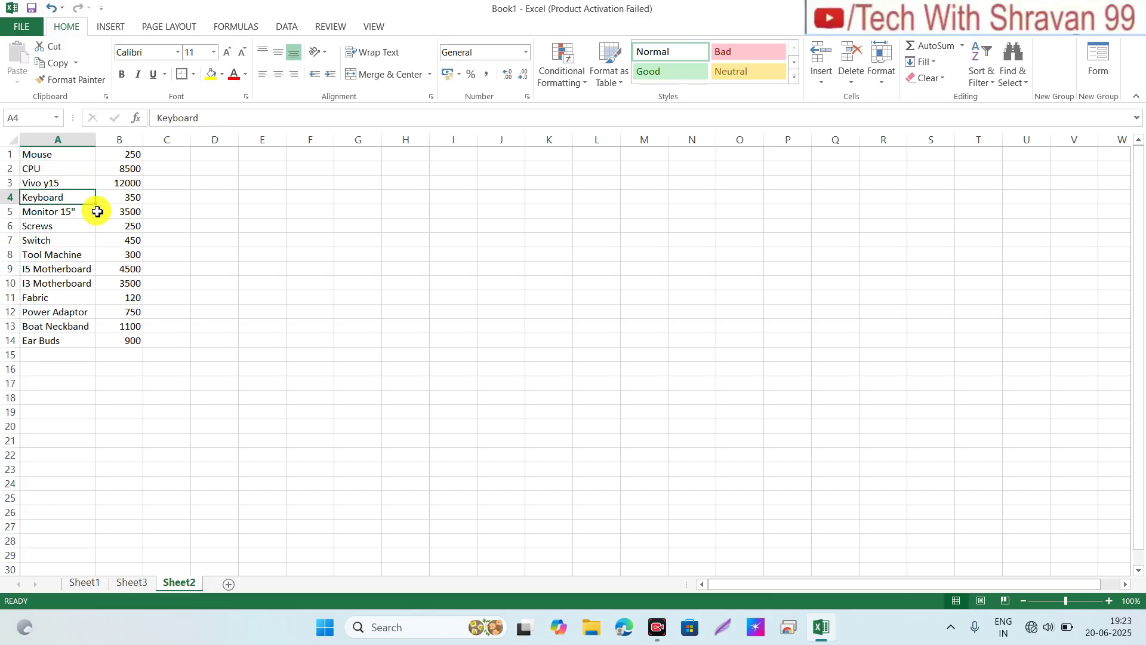
pyautogui.click(132, 155)
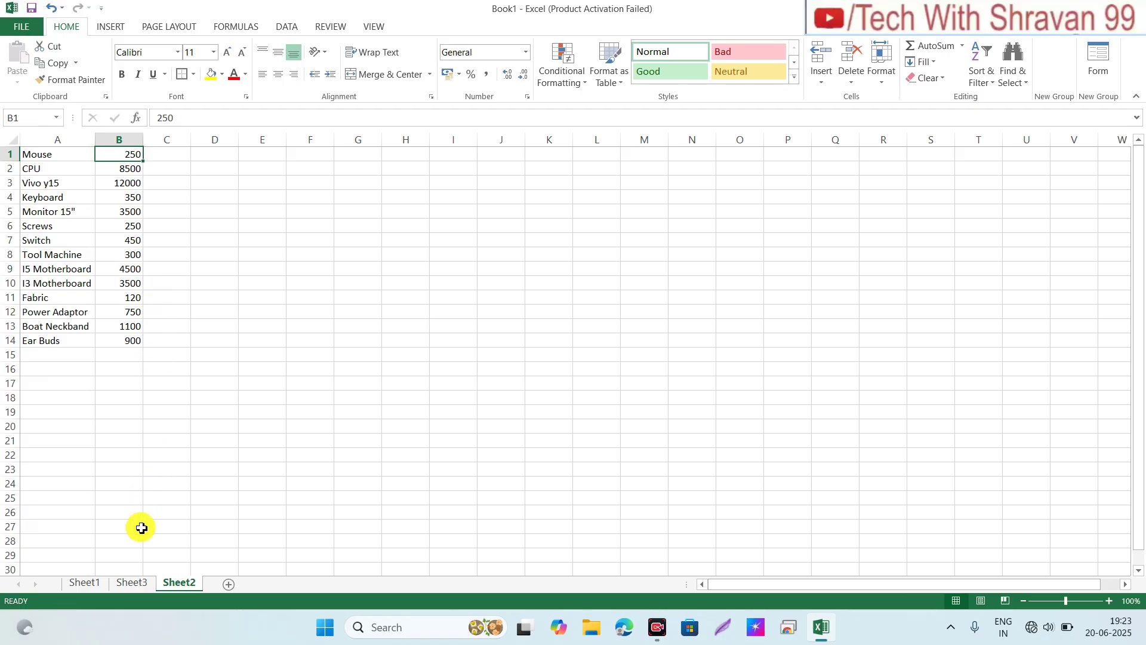
pyautogui.click(138, 583)
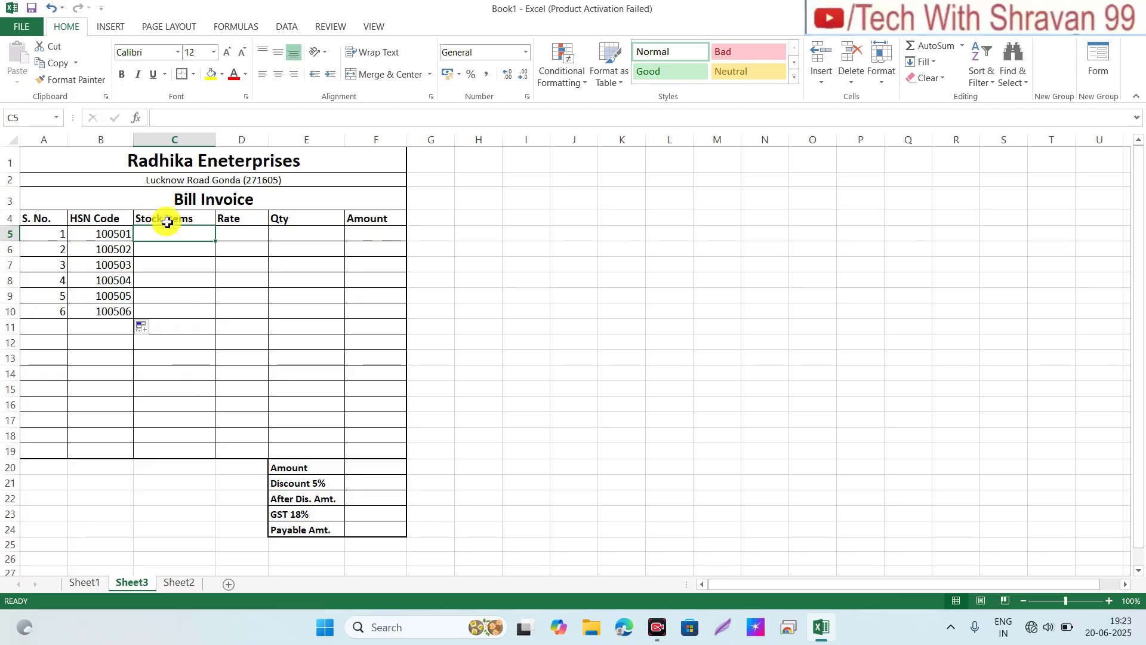
# Step: Start a data validation rule for the Stock Items cells C5:C19 that allows a List
pyautogui.moveTo(173, 233); pyautogui.dragTo(182, 452)
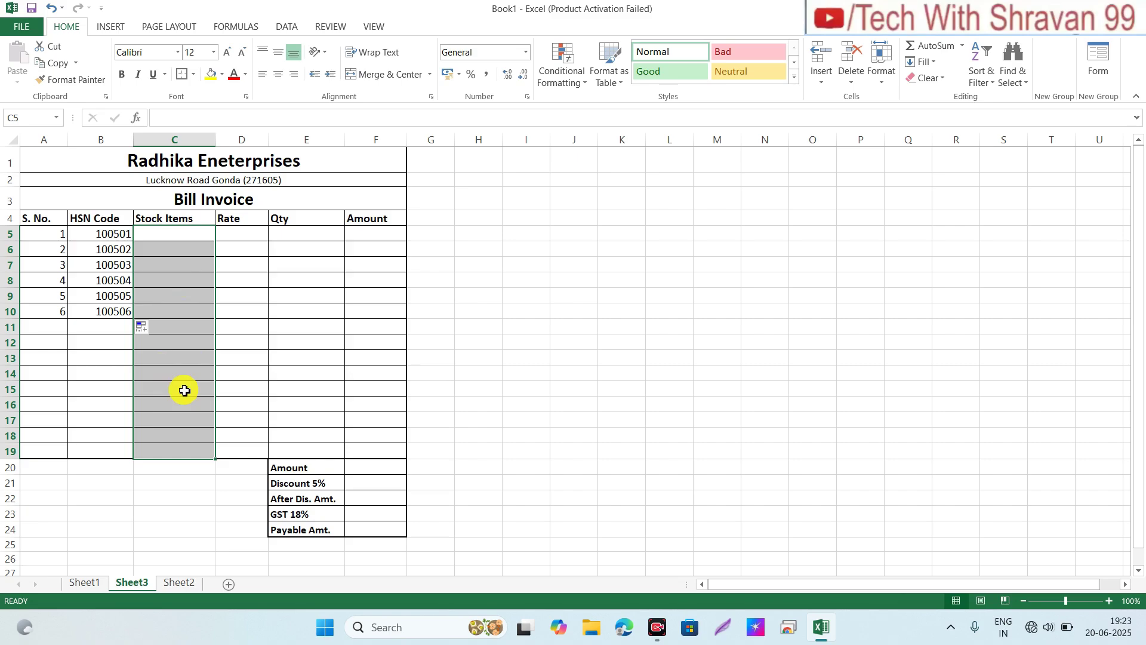
pyautogui.click(291, 30)
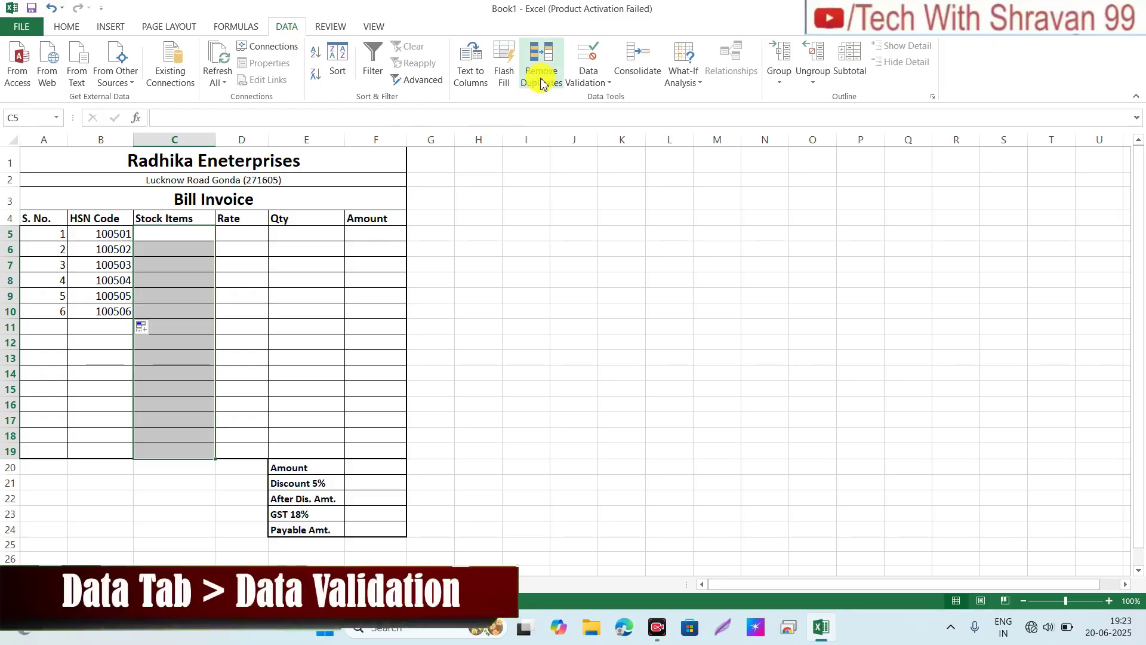
pyautogui.click(608, 87)
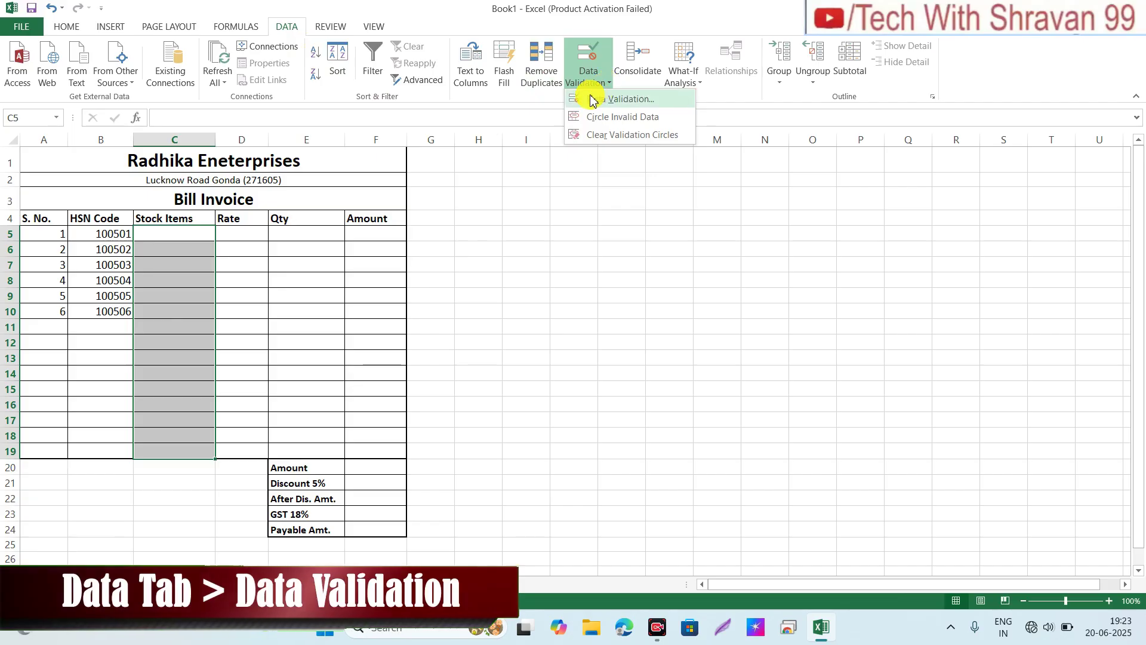
pyautogui.click(590, 105)
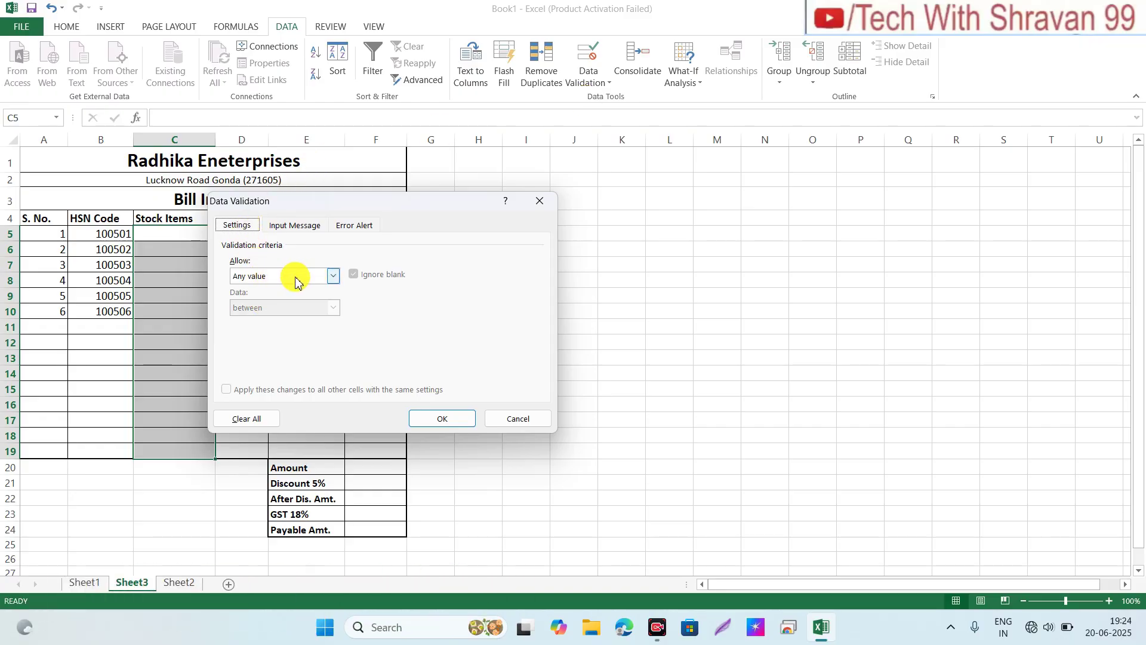
pyautogui.click(333, 277)
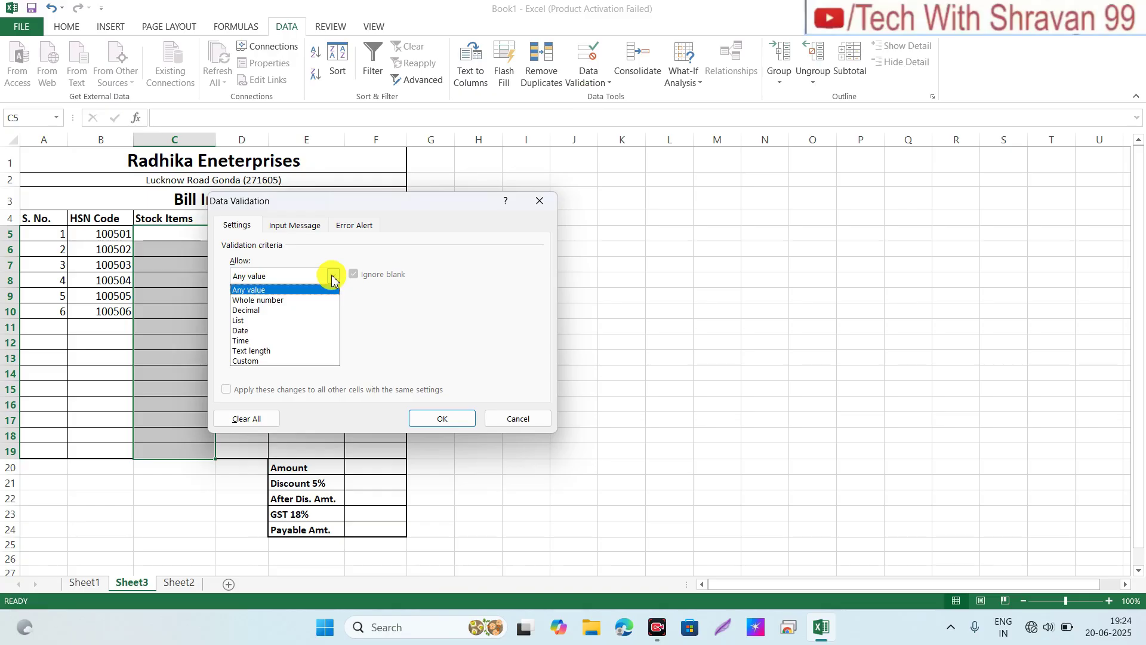
pyautogui.click(245, 323)
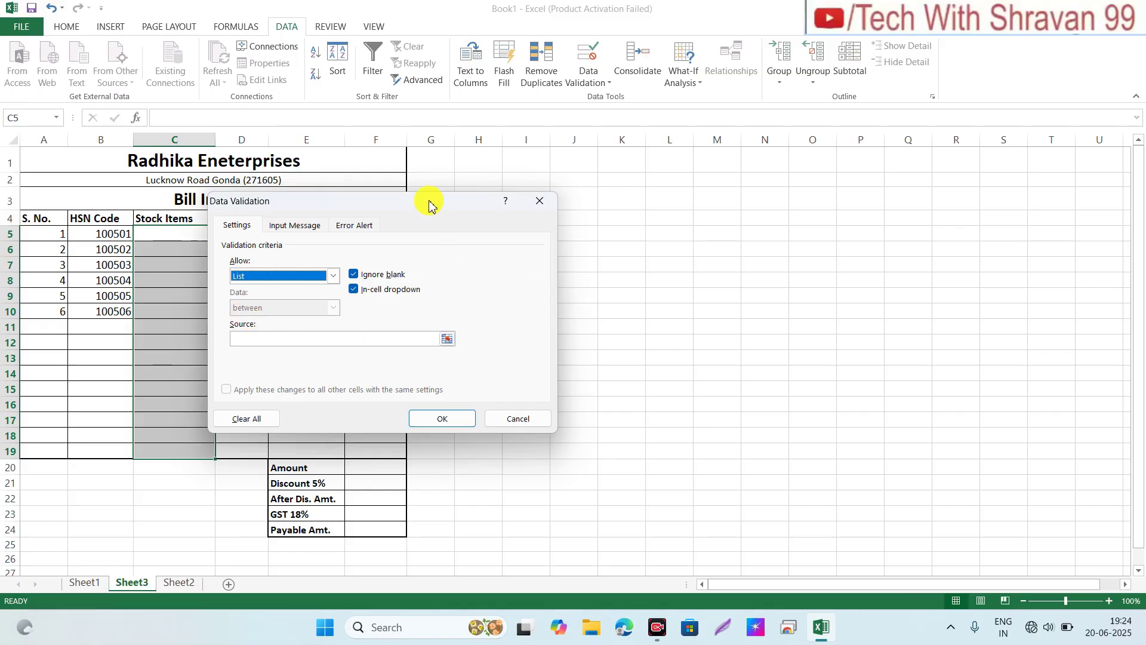
# Step: Set the validation list's source to =Sheet2!$A$1:$A$14 and apply the rule
pyautogui.moveTo(429, 204); pyautogui.dragTo(686, 152)
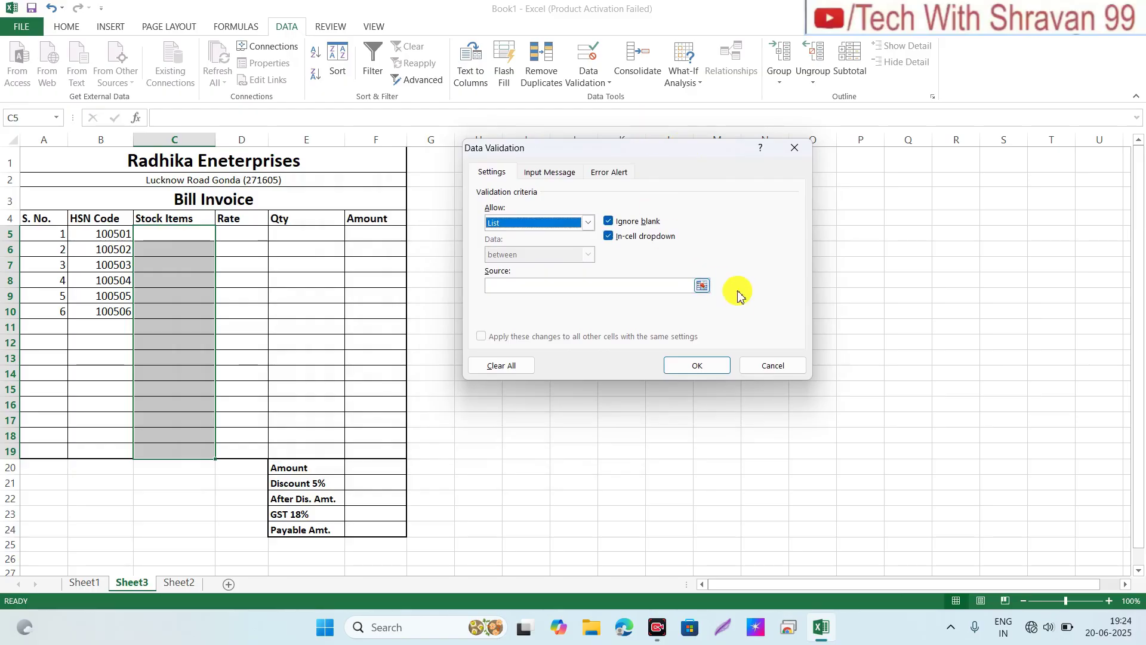
pyautogui.click(702, 286)
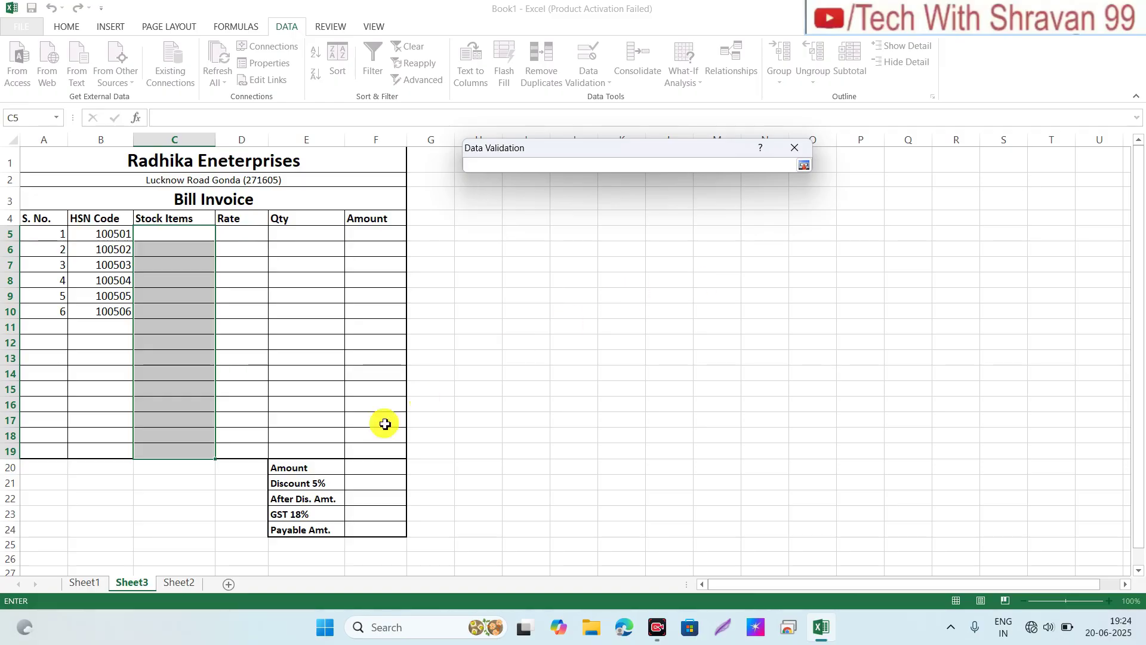
pyautogui.click(197, 587)
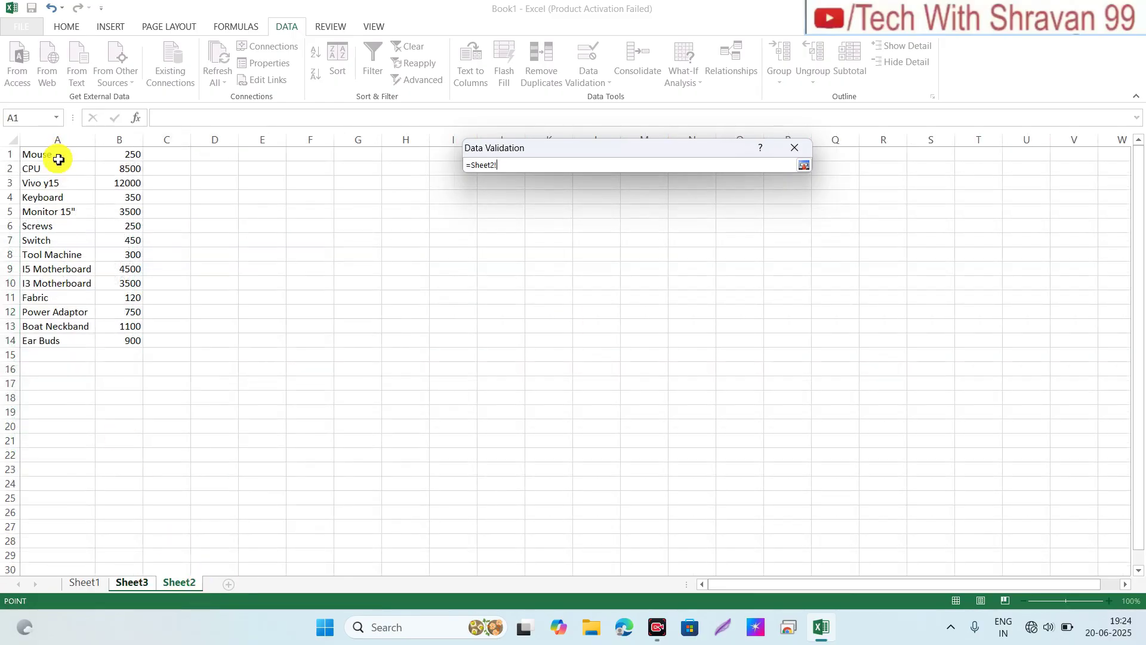
pyautogui.moveTo(58, 160); pyautogui.dragTo(76, 340)
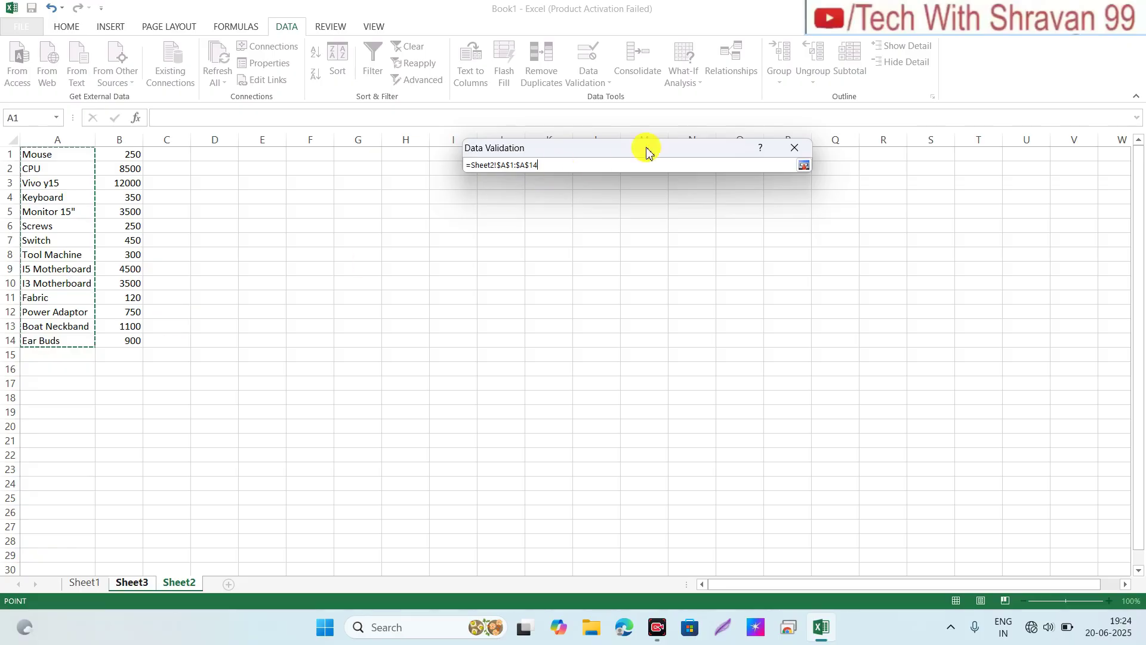
pyautogui.click(802, 166)
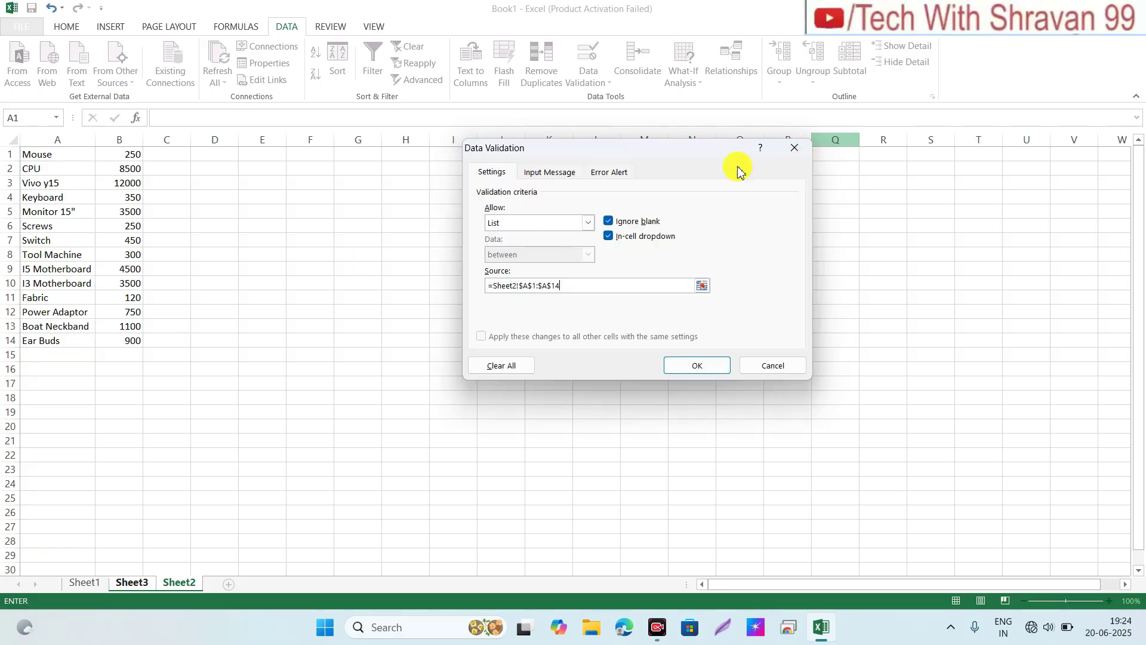
pyautogui.click(698, 363)
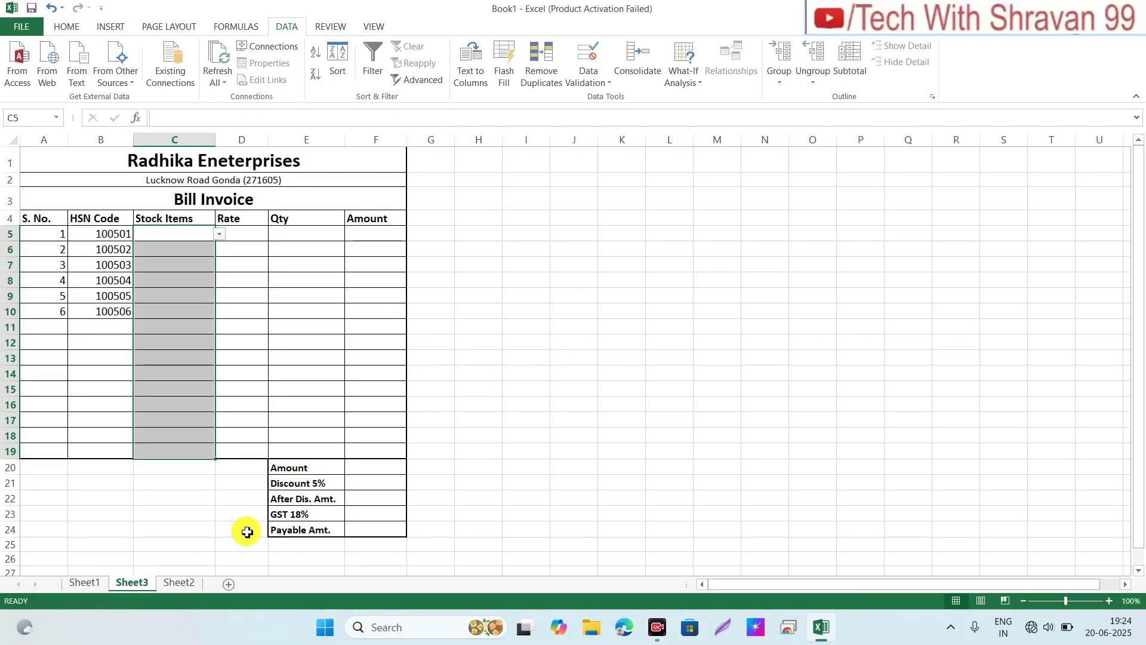
# Step: Check the item choices offered by the drop-down lists in C5 and C12 without picking one
pyautogui.click(203, 341)
pyautogui.click(192, 234)
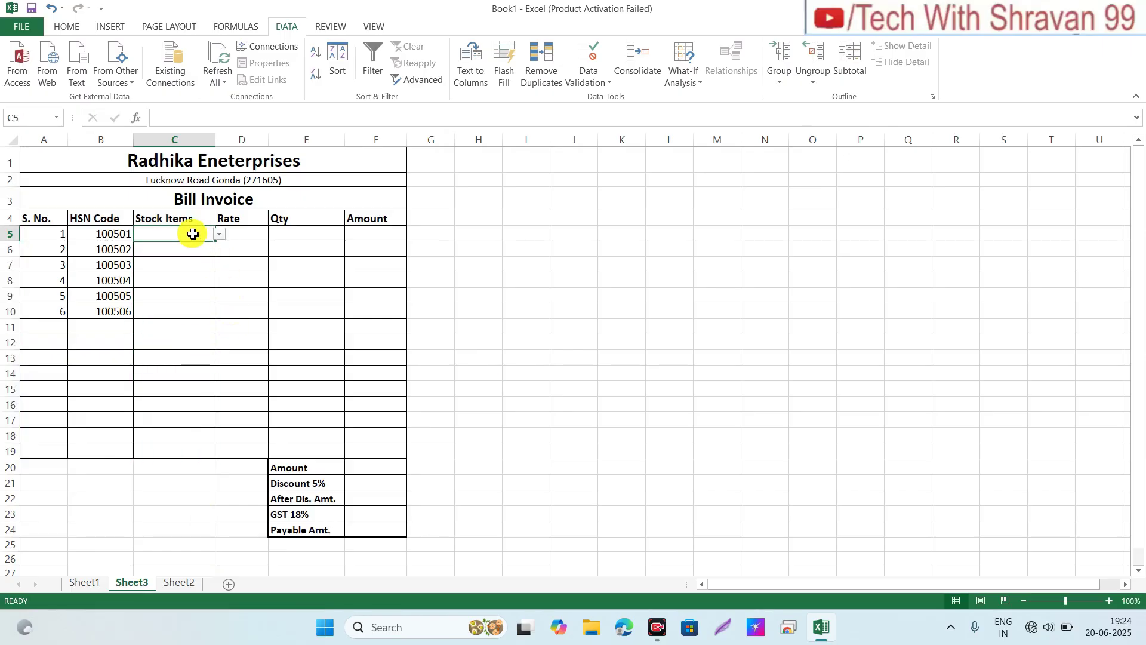
pyautogui.click(220, 234)
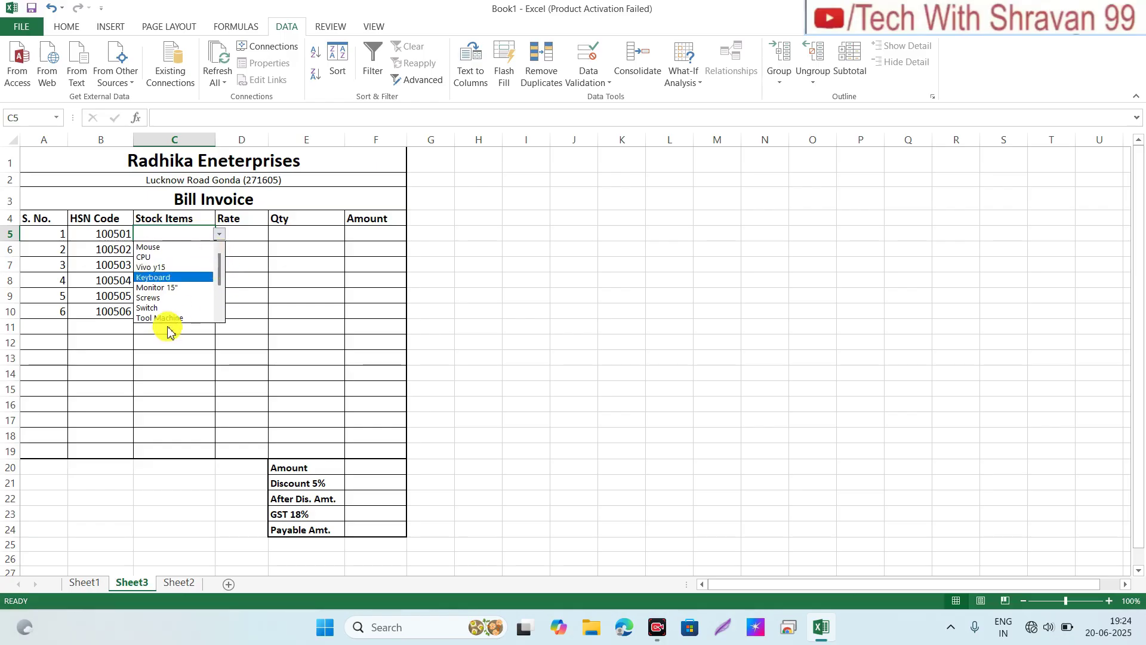
pyautogui.click(171, 350)
pyautogui.click(172, 348)
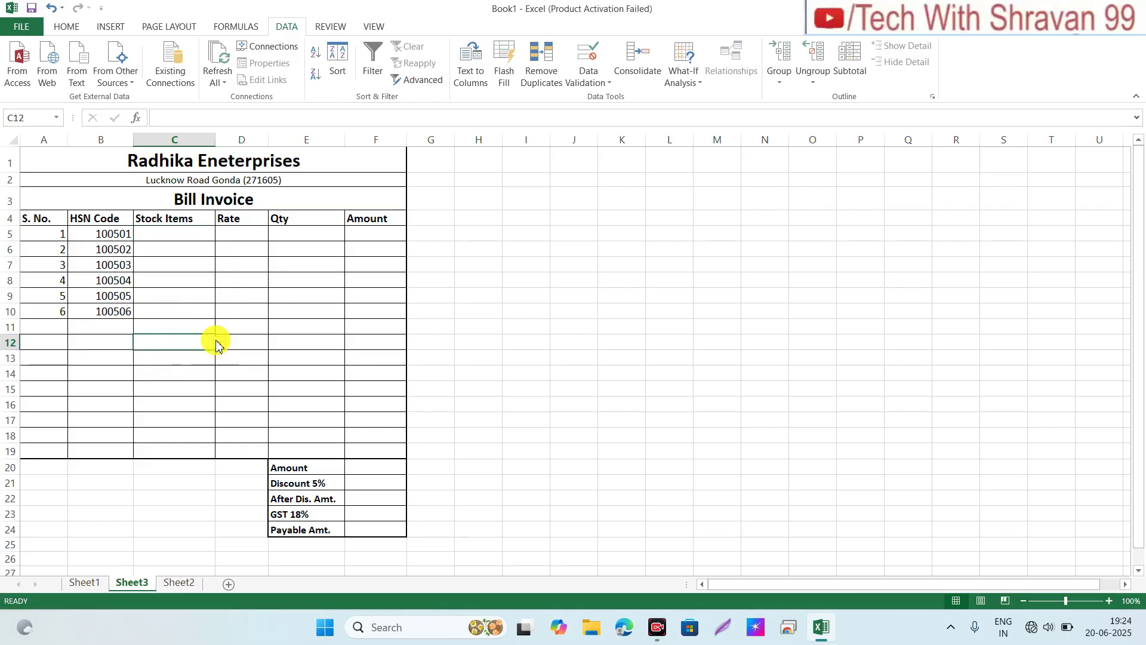
pyautogui.click(220, 342)
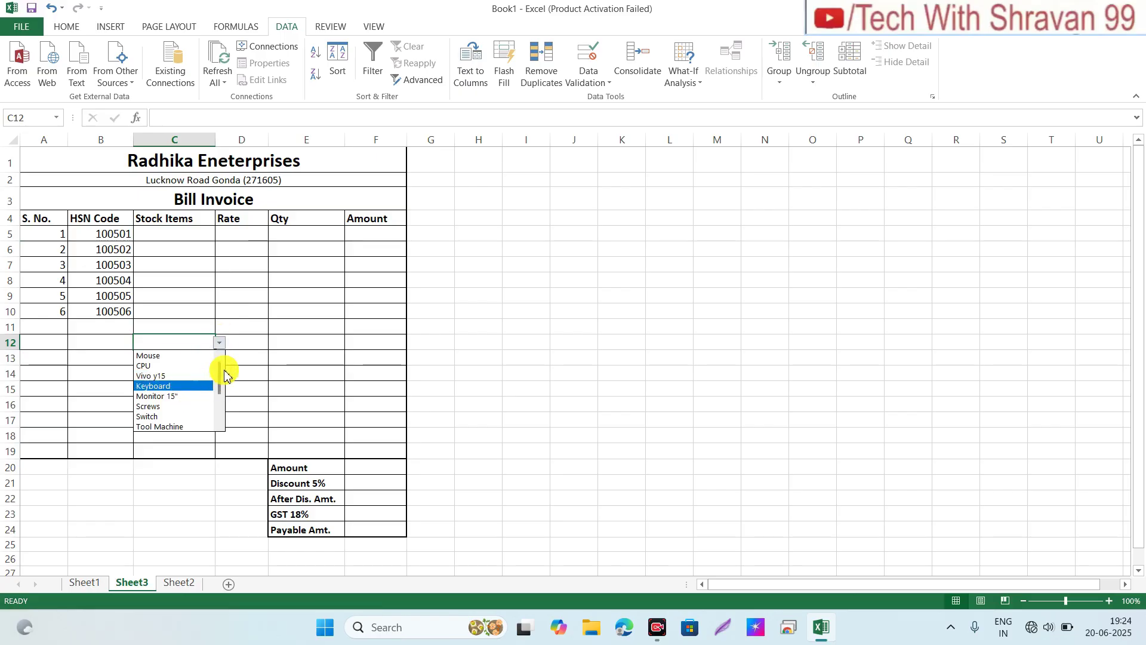
pyautogui.scroll(-1, 232, 397)
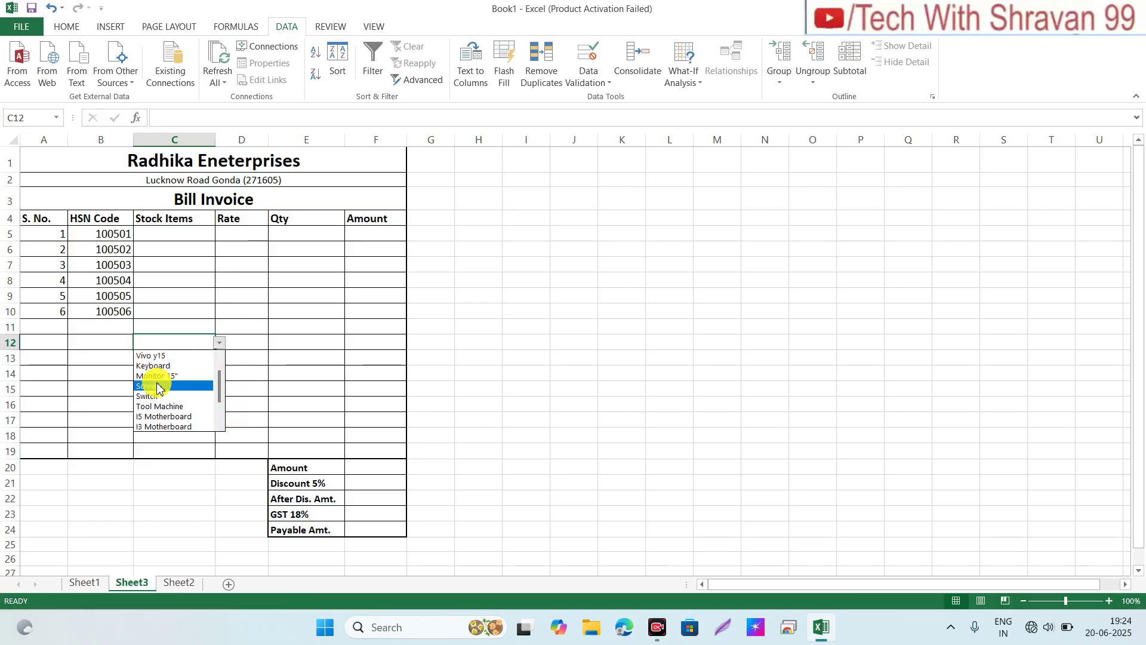
pyautogui.click(186, 247)
pyautogui.click(190, 237)
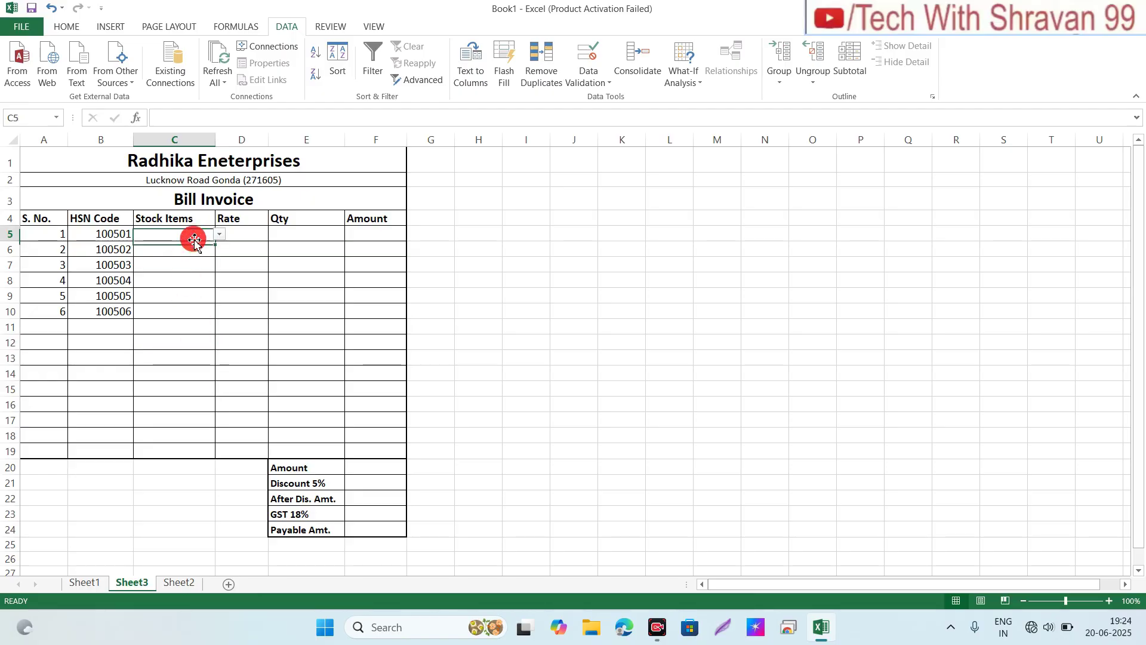
# Step: Enter the Rate formula =VLOOKUP(C5,Sheet2!A1:B14,2,0) in D5 to look up the stock item's price
pyautogui.click(246, 234)
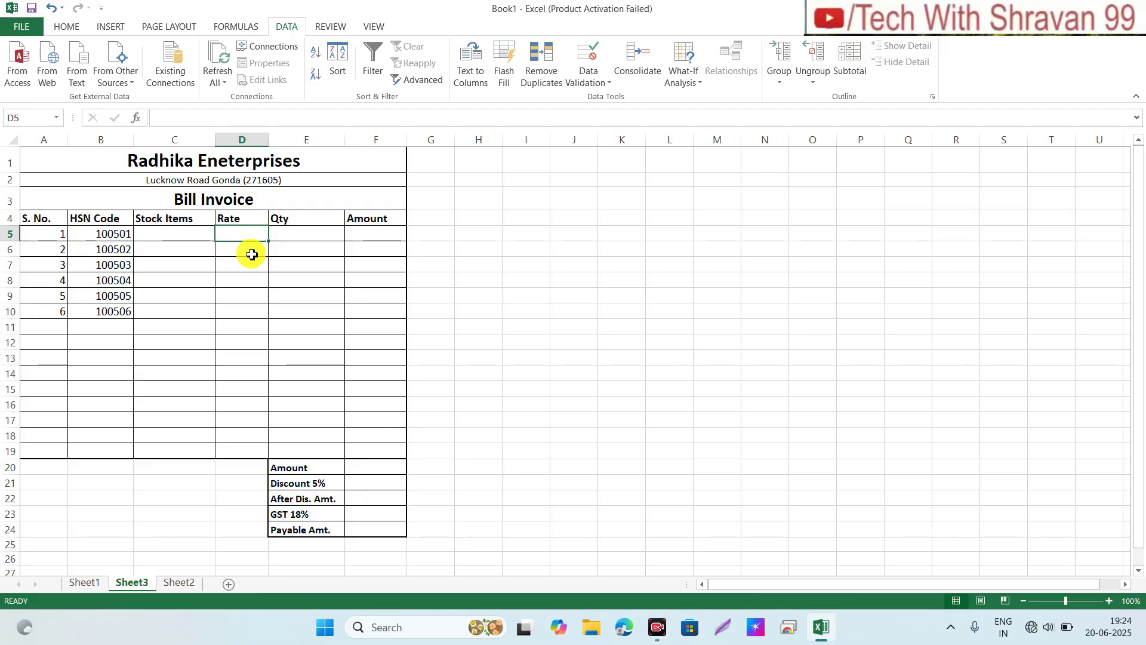
pyautogui.write('=')
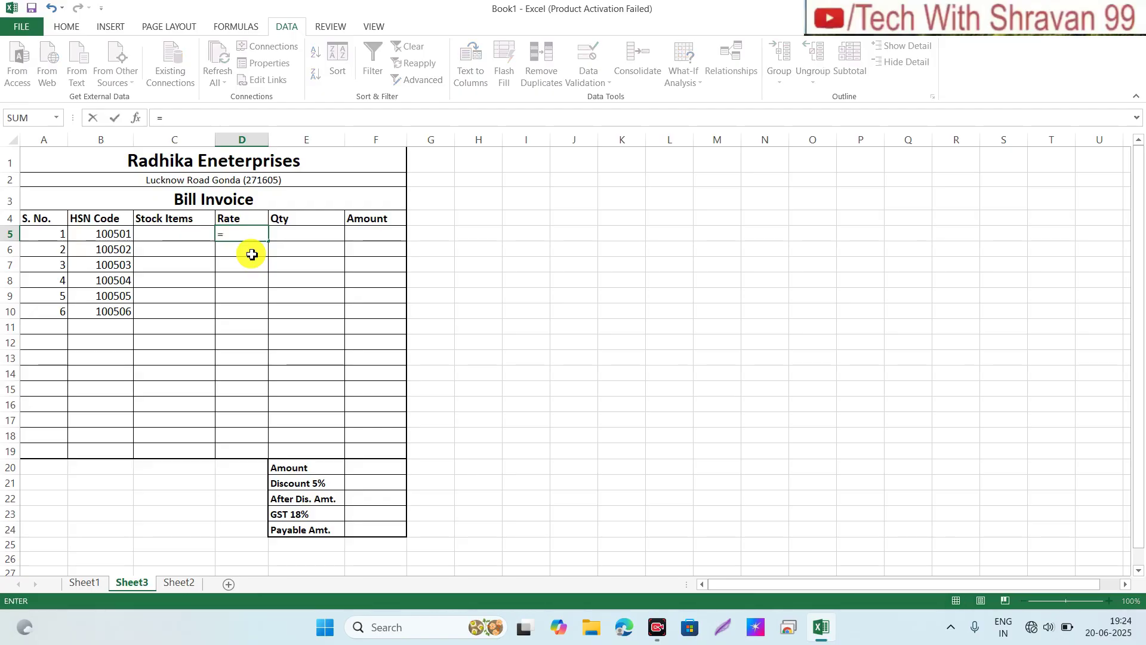
pyautogui.write('vloo')
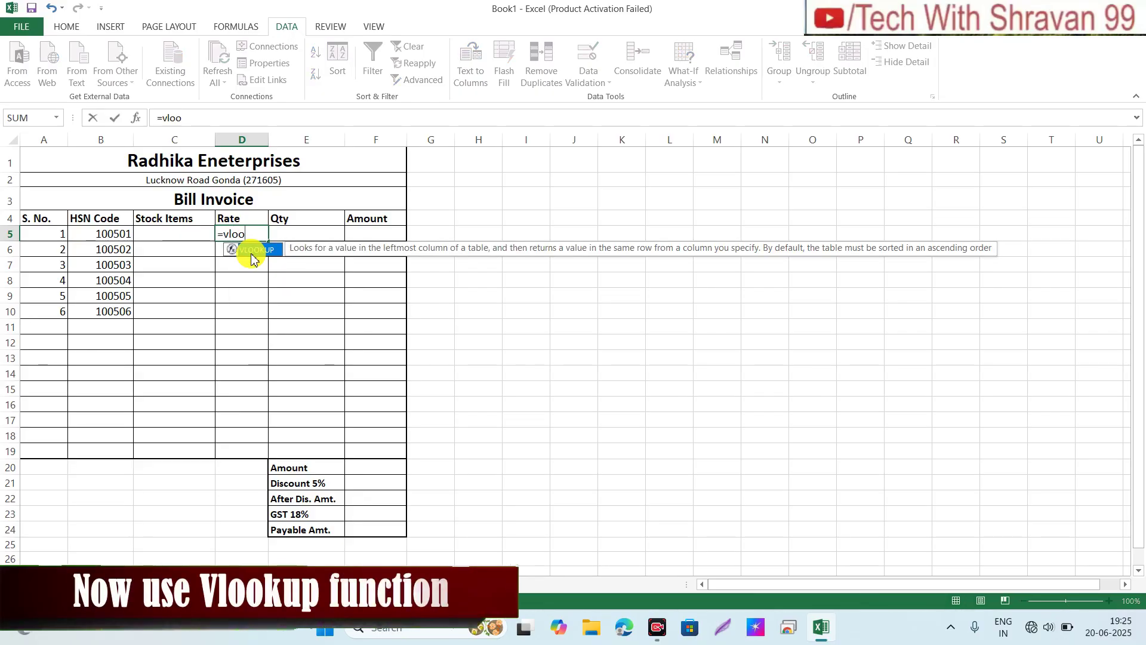
pyautogui.press('Tab')
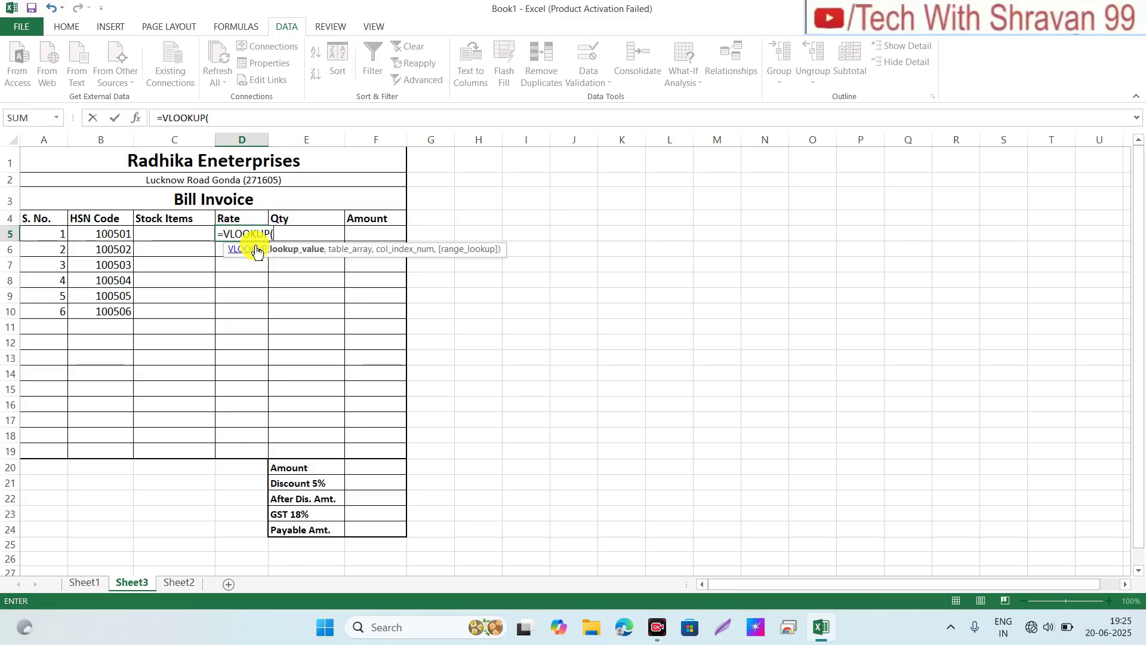
pyautogui.click(168, 236)
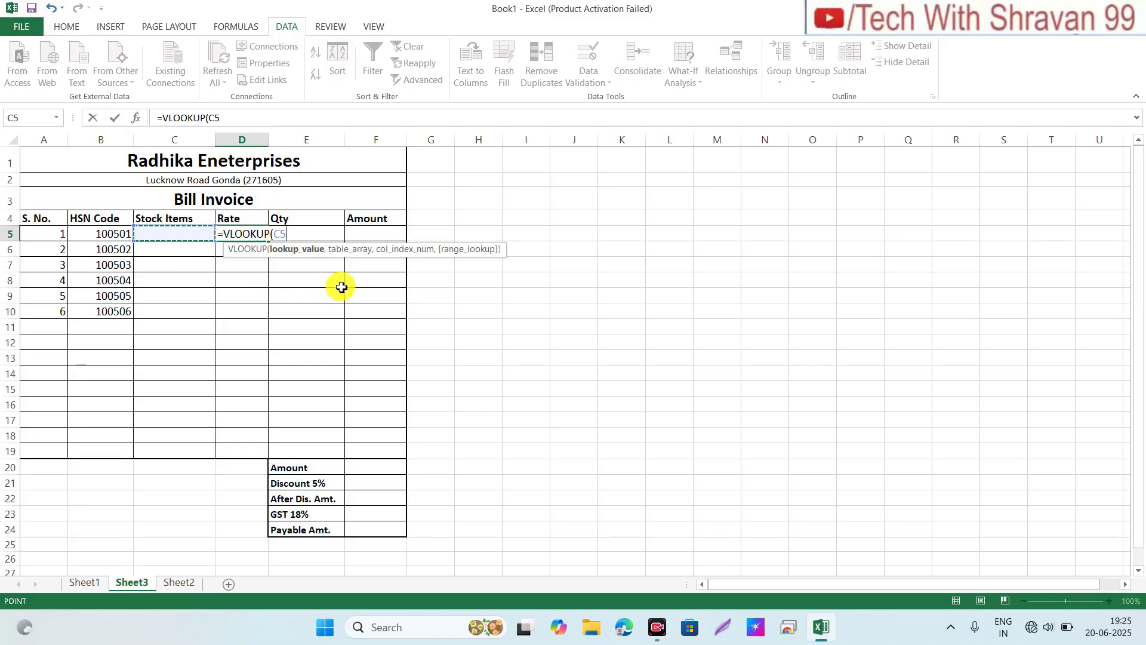
pyautogui.write(',')
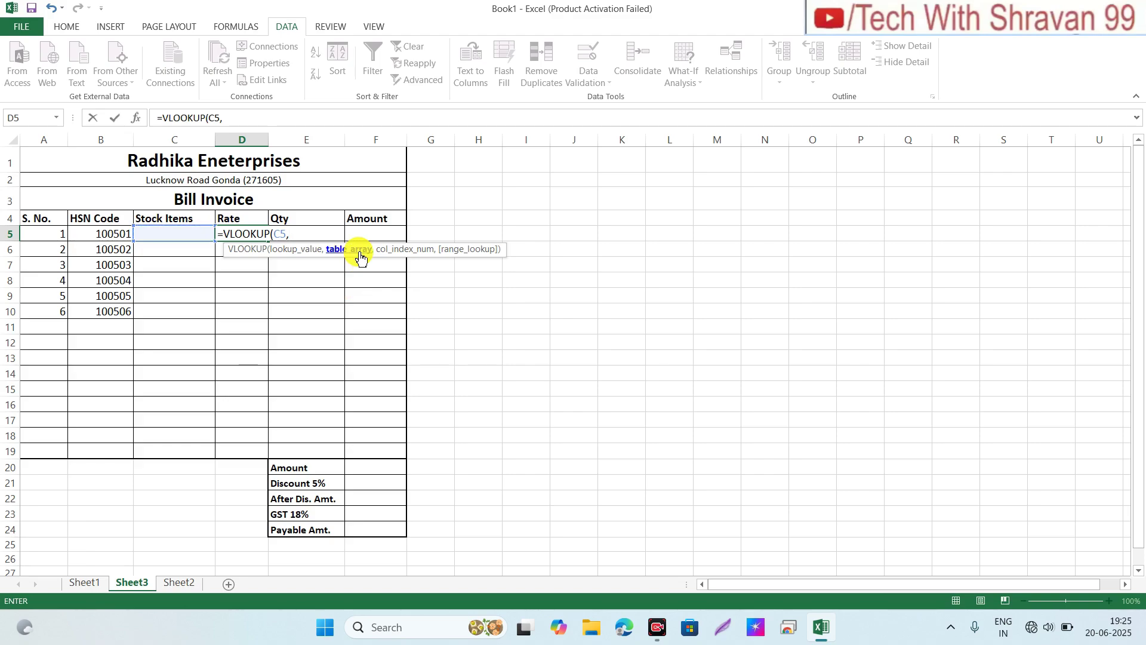
pyautogui.click(185, 590)
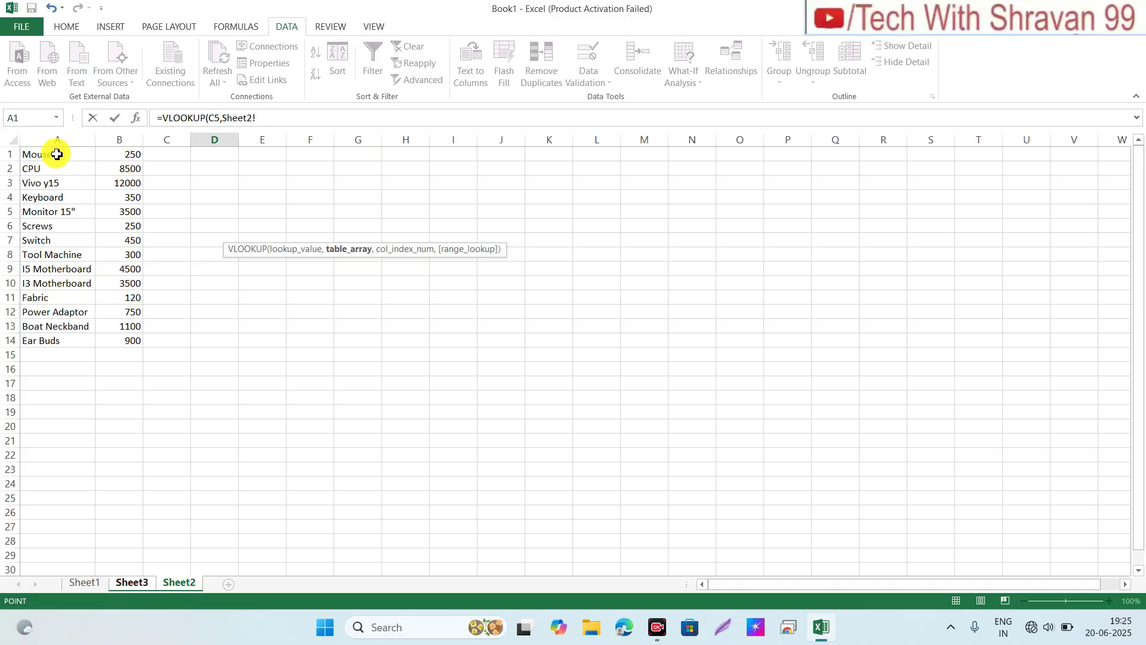
pyautogui.moveTo(56, 152); pyautogui.dragTo(120, 341)
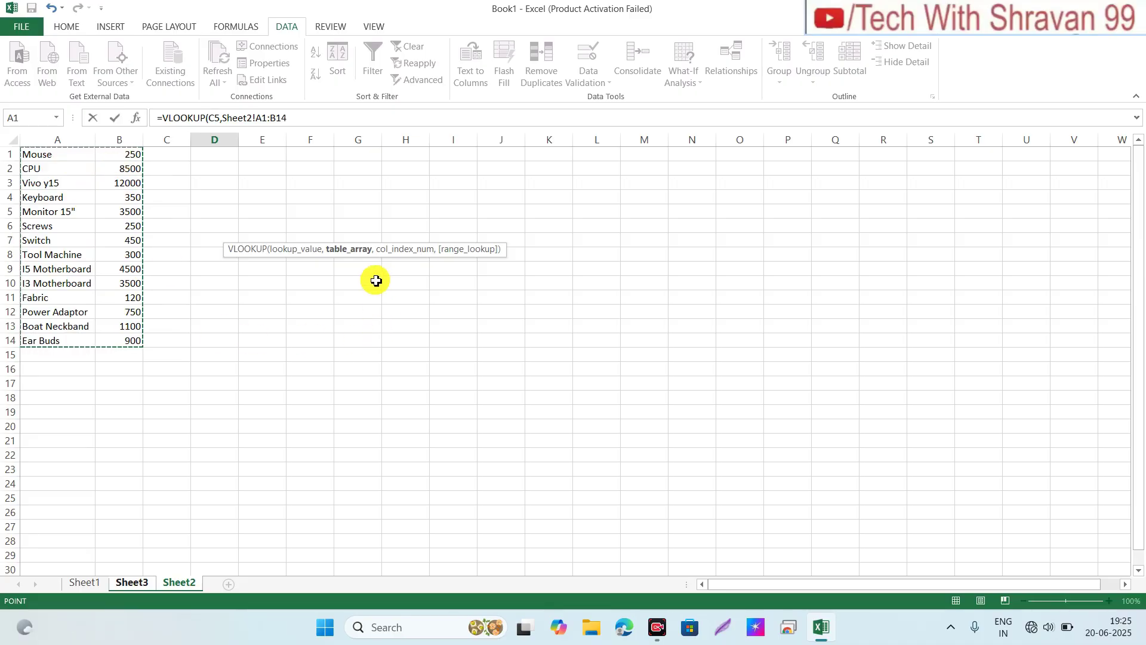
pyautogui.write(',2')
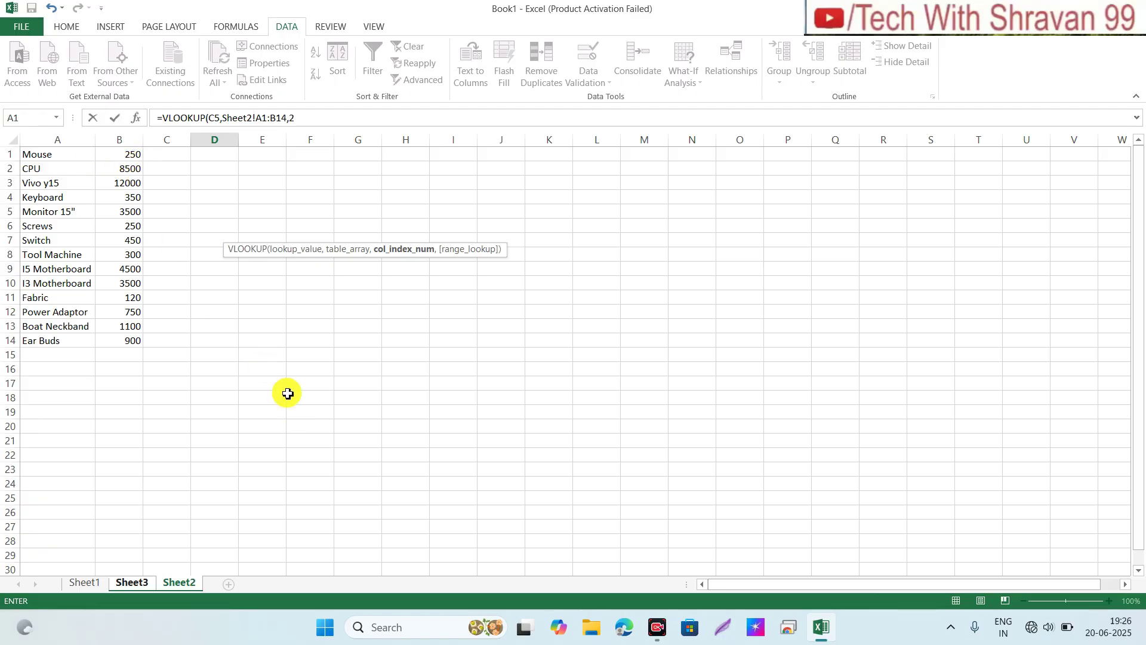
pyautogui.write(',')
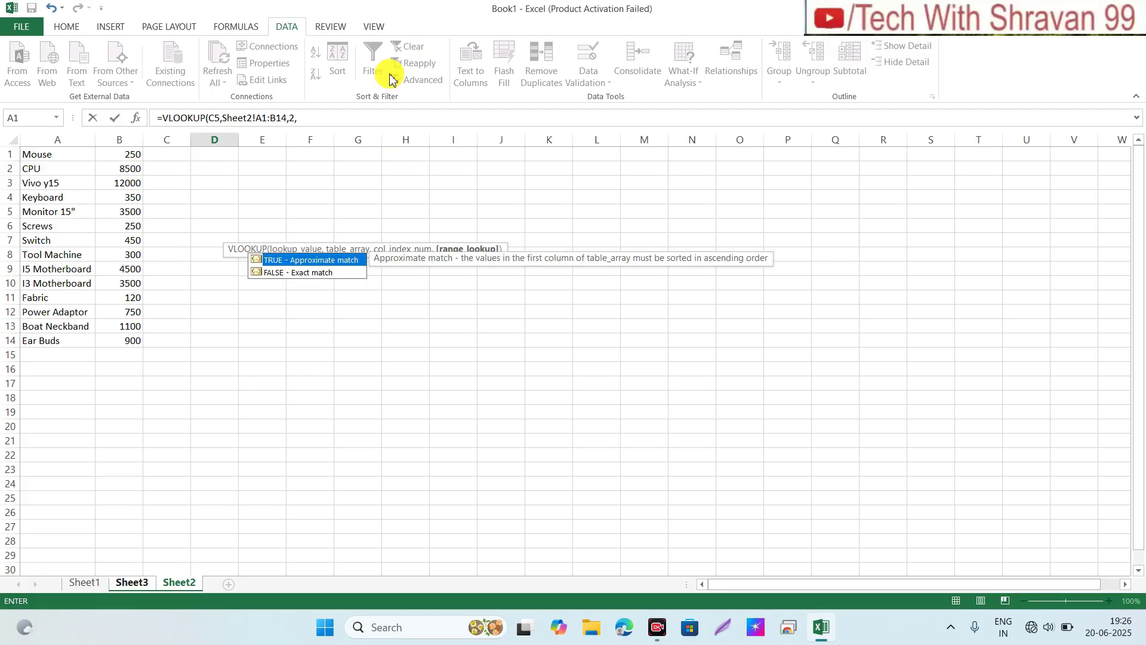
pyautogui.write('0')
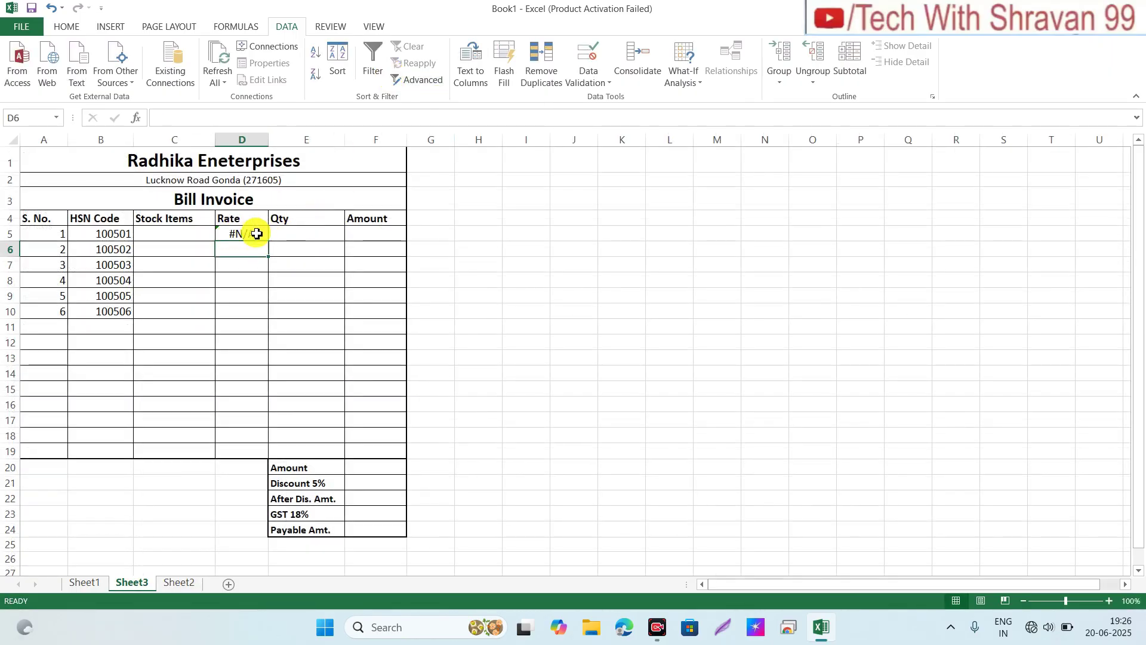
# Step: Choose Mouse as the stock item in C5 and compare its rate with the price list on Sheet2
pyautogui.click(180, 234)
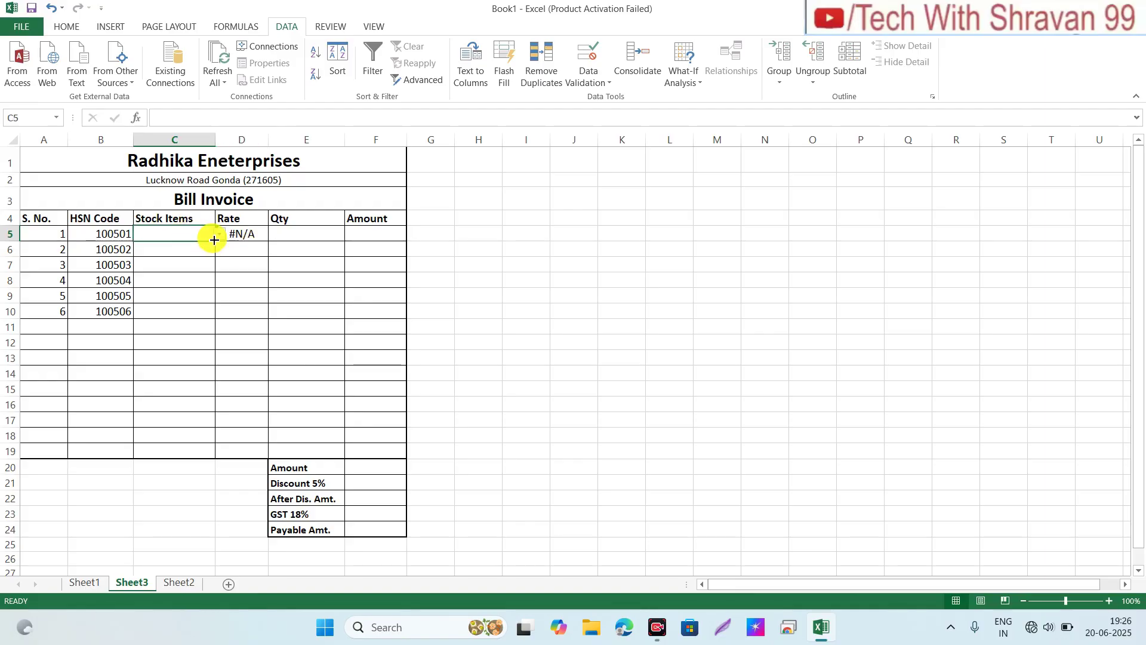
pyautogui.click(219, 236)
pyautogui.click(165, 246)
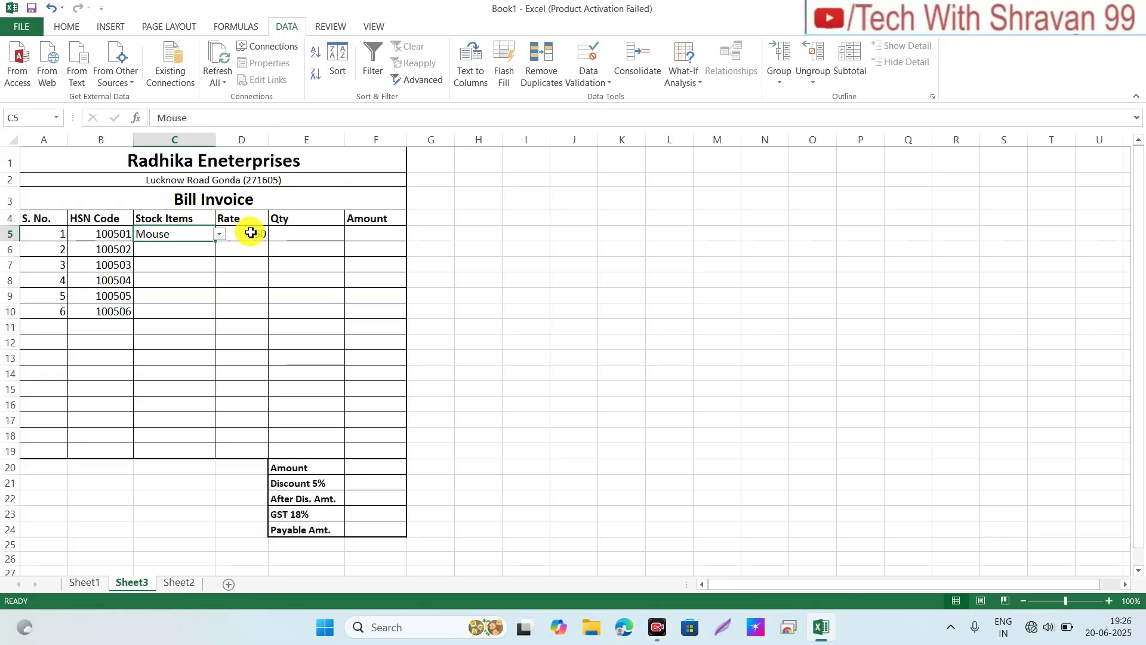
pyautogui.click(179, 584)
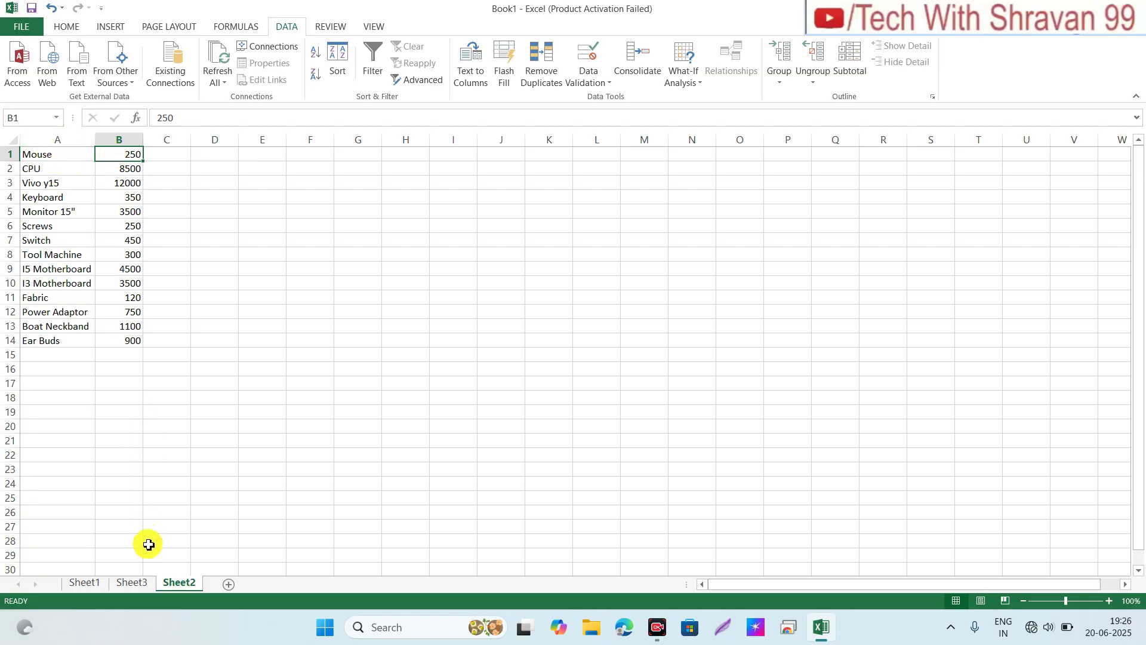
pyautogui.click(124, 582)
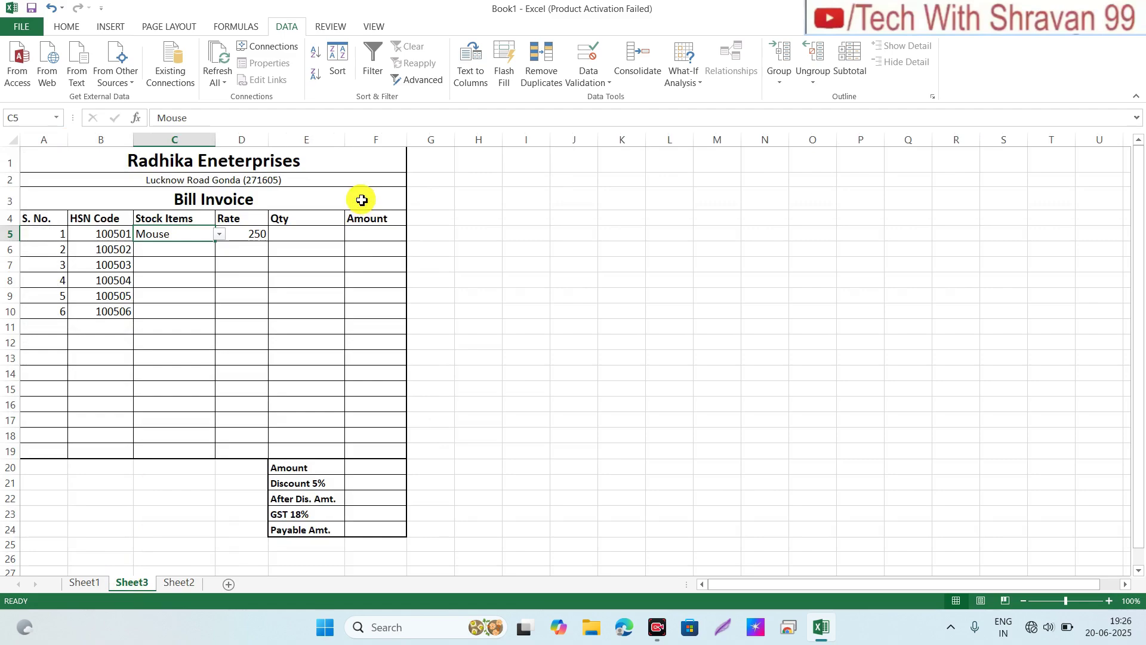
# Step: Fill the VLOOKUP rate formula from D5 down through D19 and inspect the copied formulas
pyautogui.click(274, 234)
pyautogui.click(258, 235)
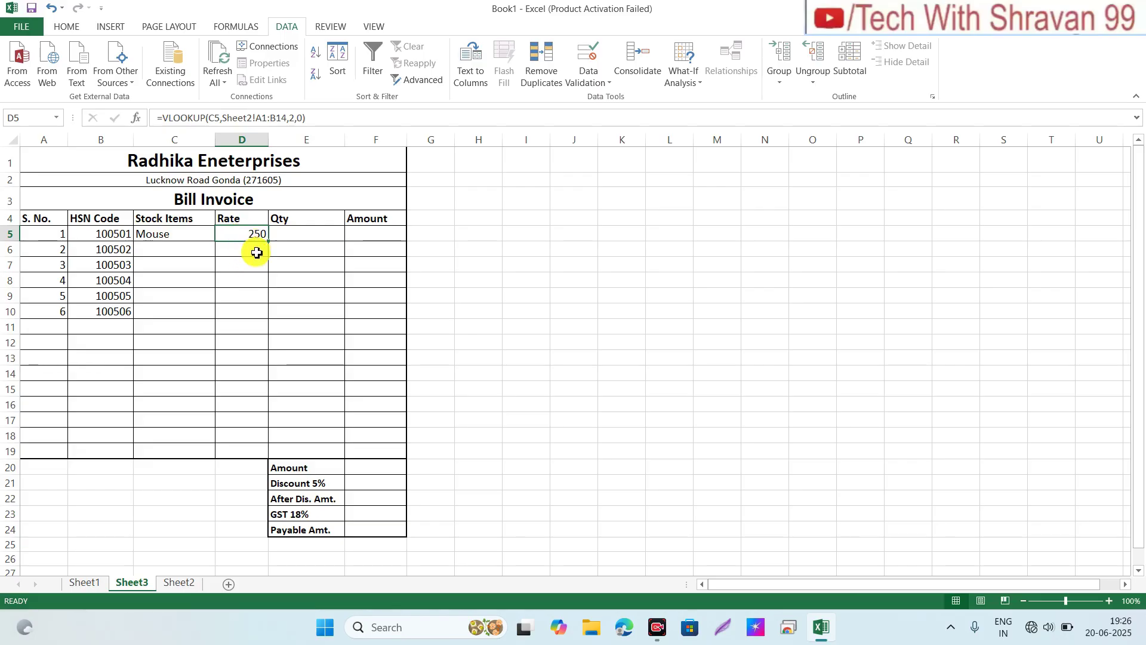
pyautogui.click(245, 373)
pyautogui.rightClick(249, 376)
pyautogui.press('Escape')
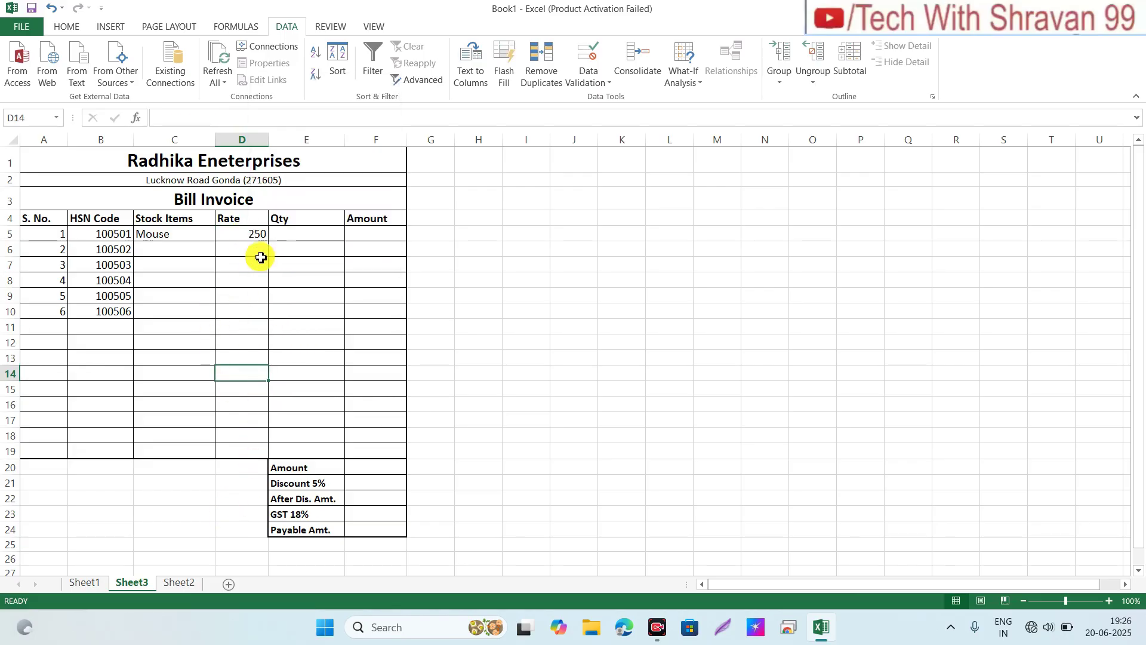
pyautogui.click(235, 231)
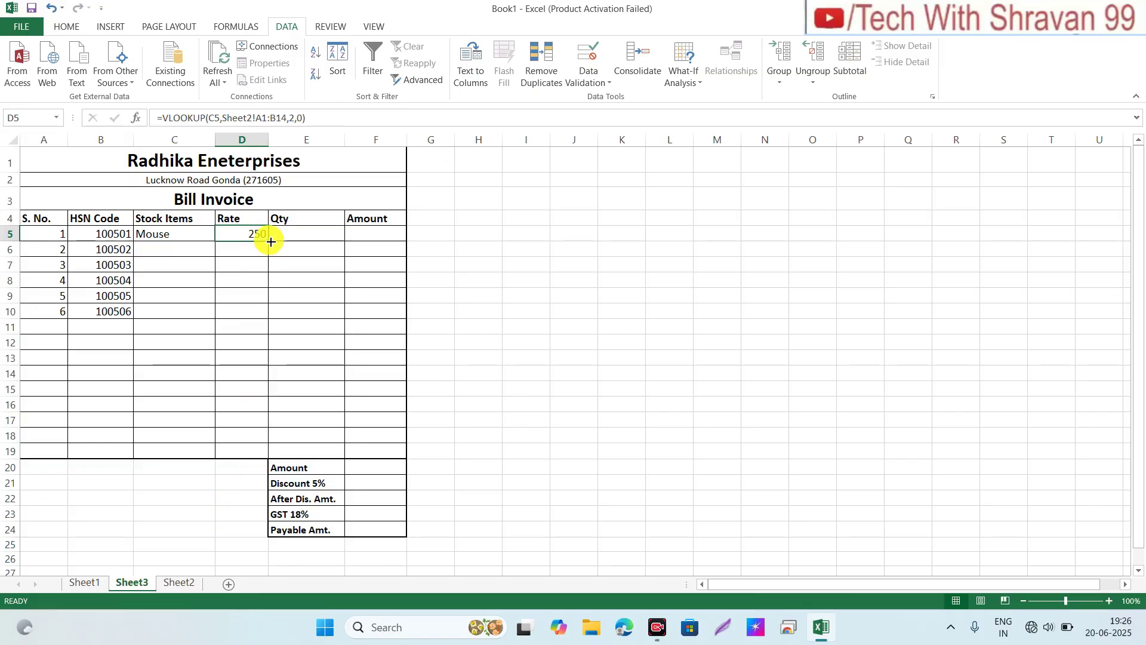
pyautogui.moveTo(271, 242); pyautogui.dragTo(263, 455)
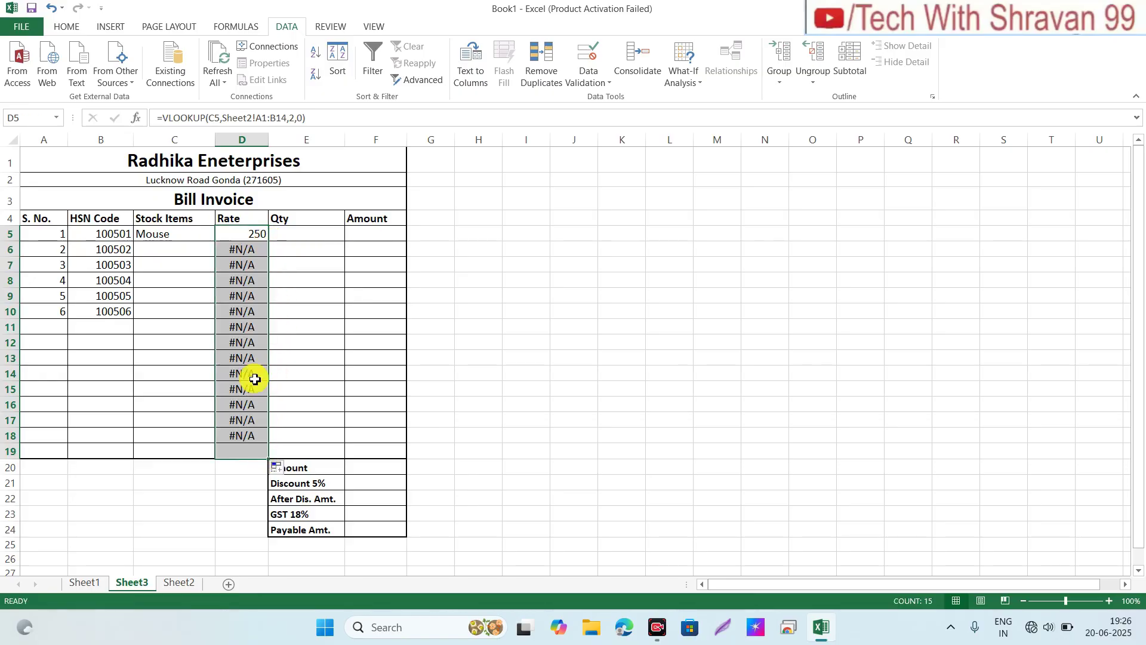
pyautogui.click(240, 297)
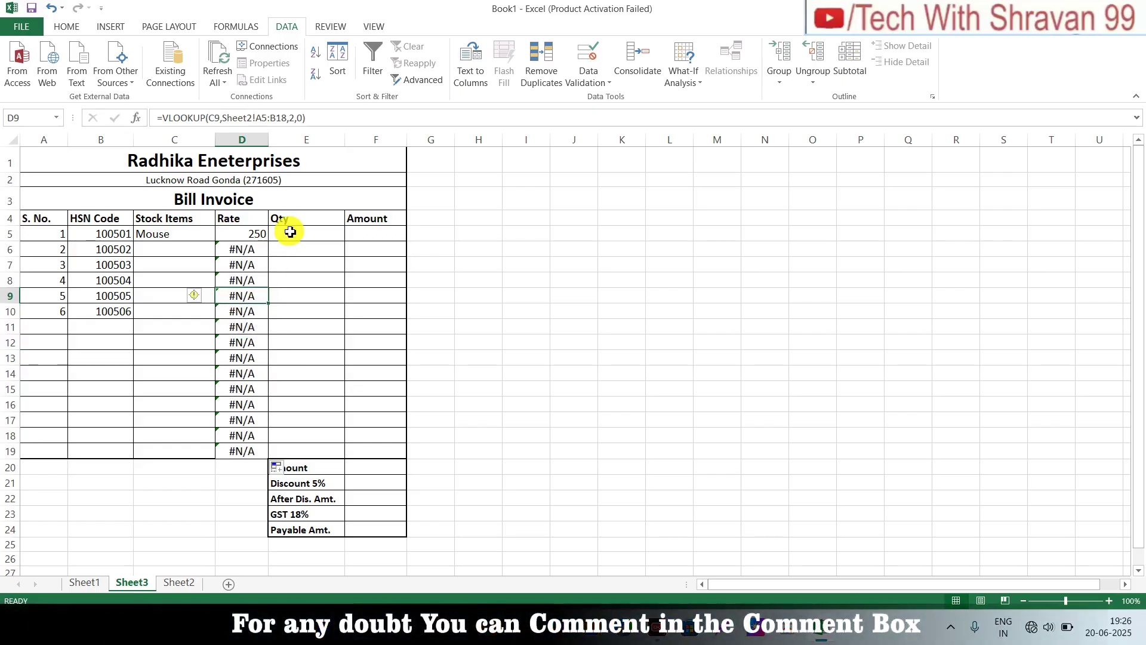
pyautogui.click(257, 264)
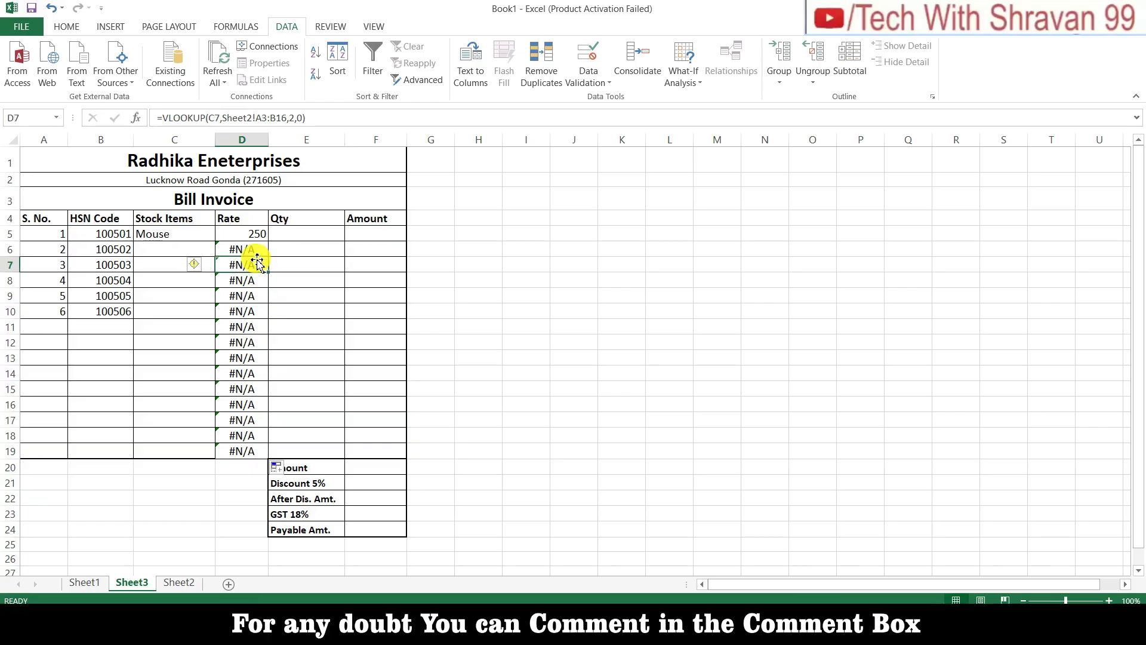
pyautogui.click(248, 234)
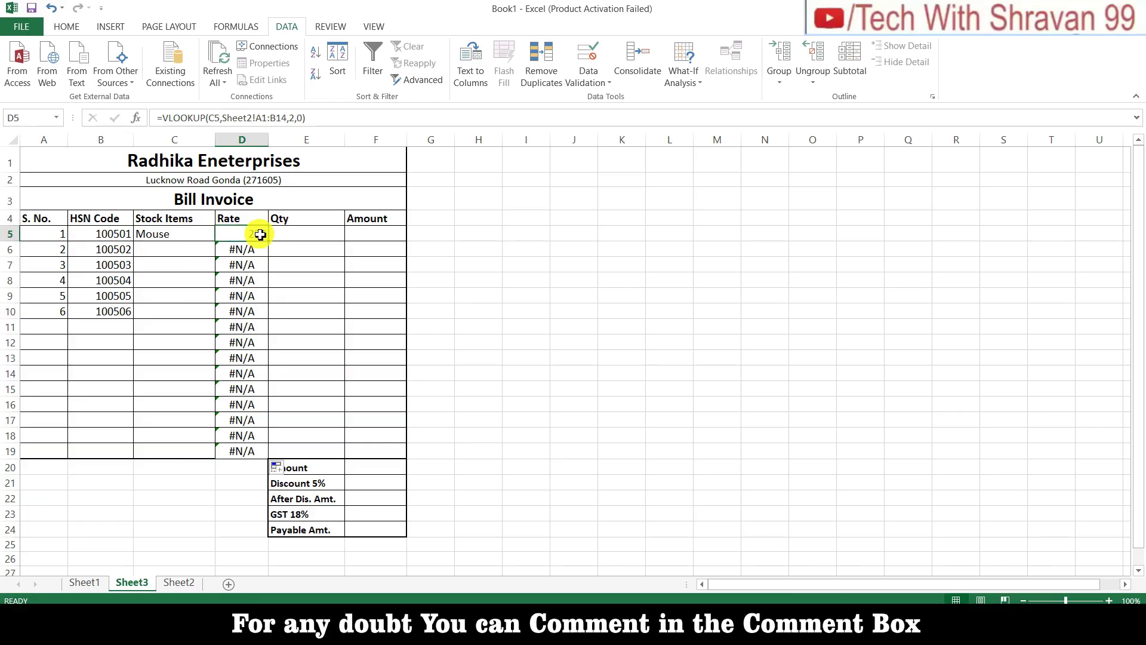
# Step: Choose CPU as the stock item in C6 and check the rate cells beside the empty item rows
pyautogui.click(199, 248)
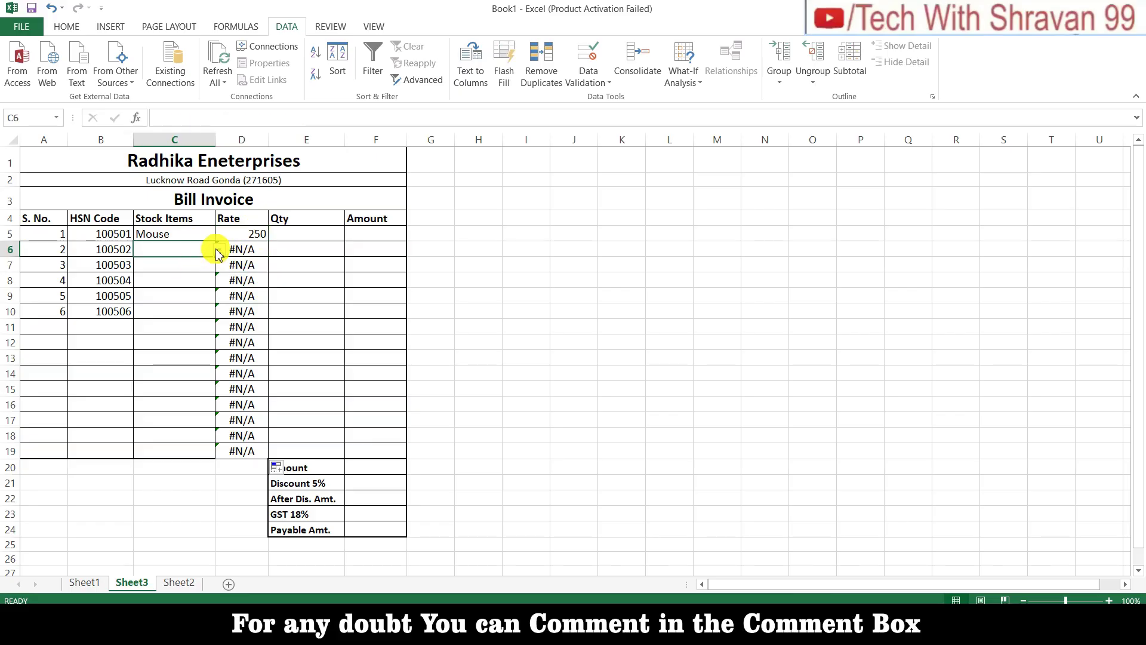
pyautogui.click(221, 249)
pyautogui.click(154, 272)
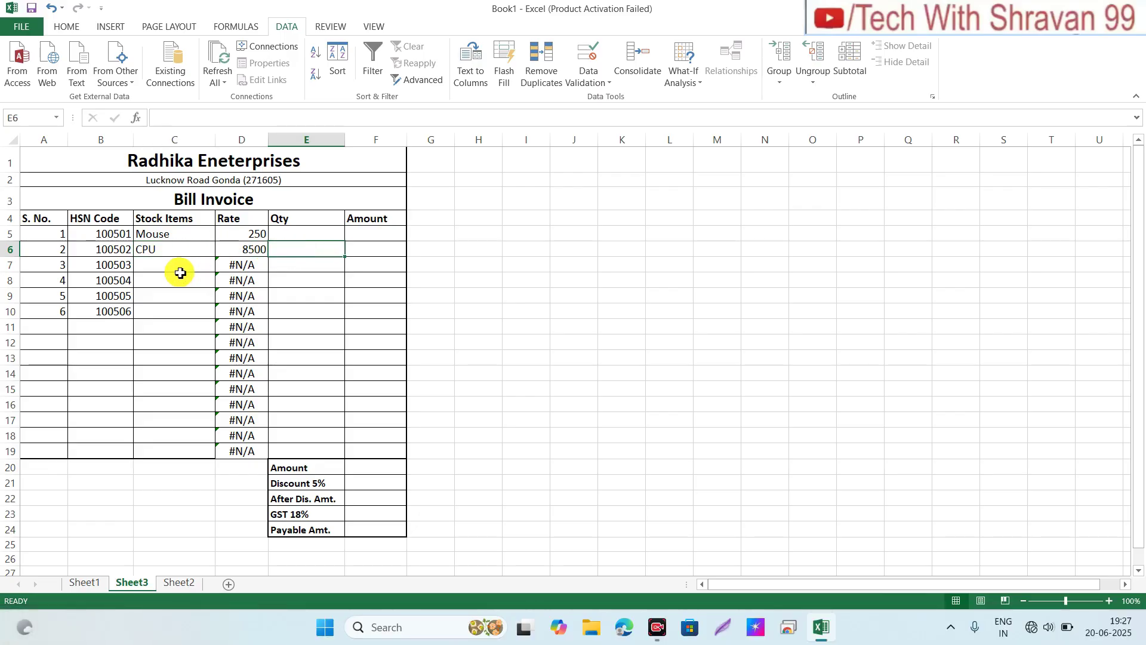
pyautogui.click(182, 272)
pyautogui.click(238, 267)
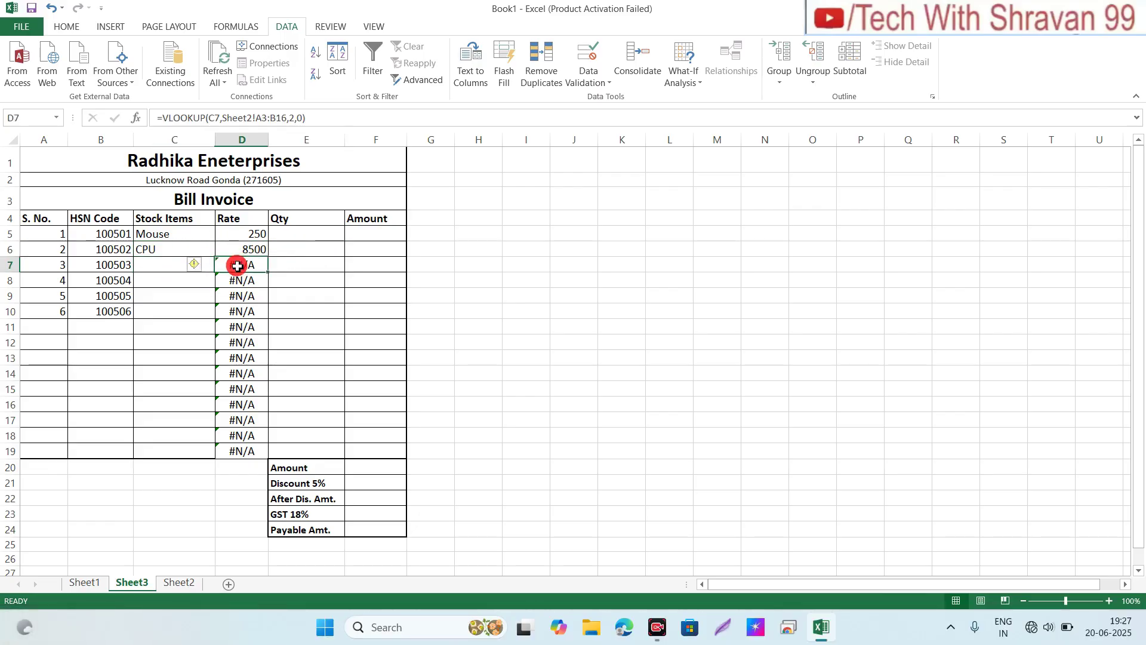
pyautogui.click(166, 325)
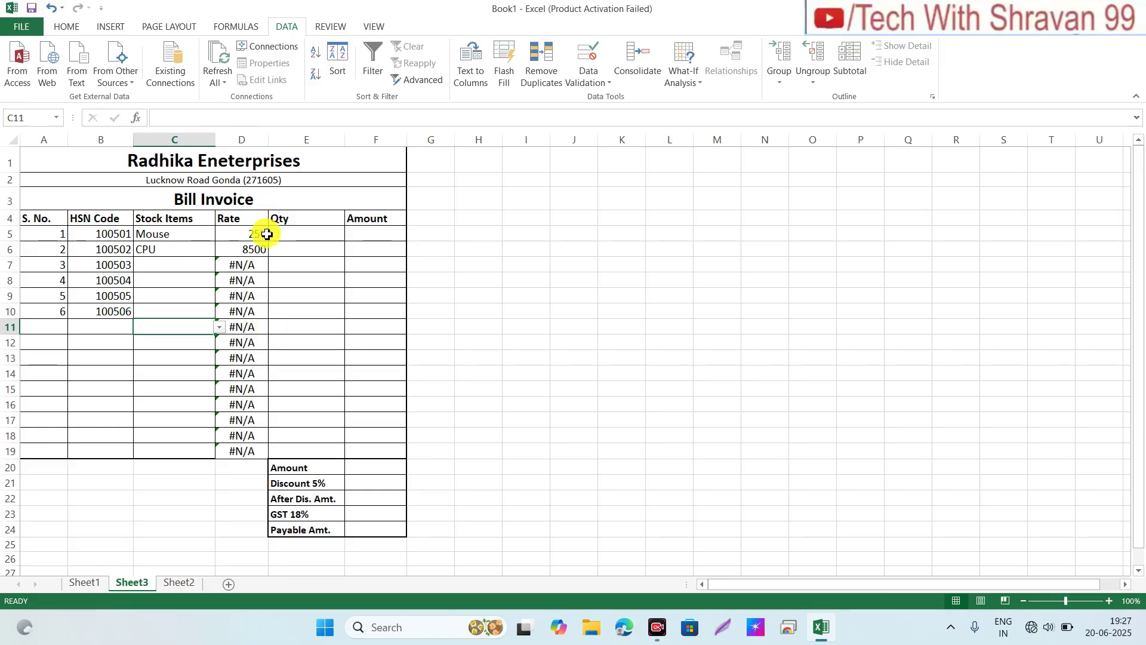
# Step: Wrap the D5 rate formula in IFERROR with an empty-text fallback: =IFERROR(VLOOKUP(C5,Sheet2!A1:B14,2,0),"")
pyautogui.click(239, 235)
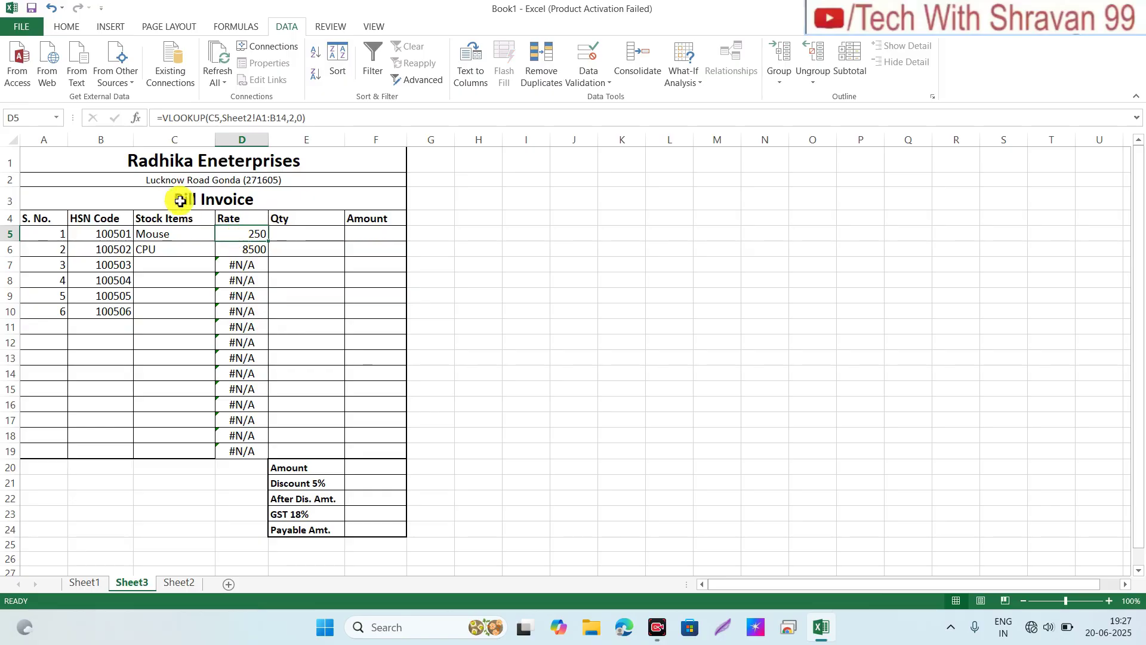
pyautogui.click(167, 119)
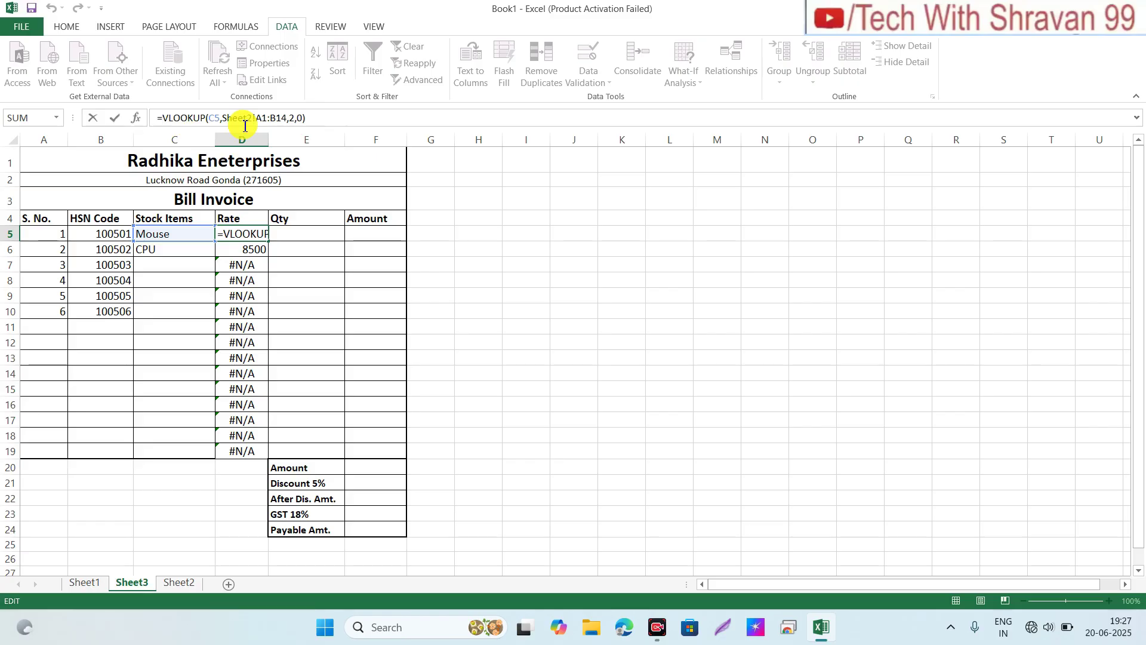
pyautogui.write('if')
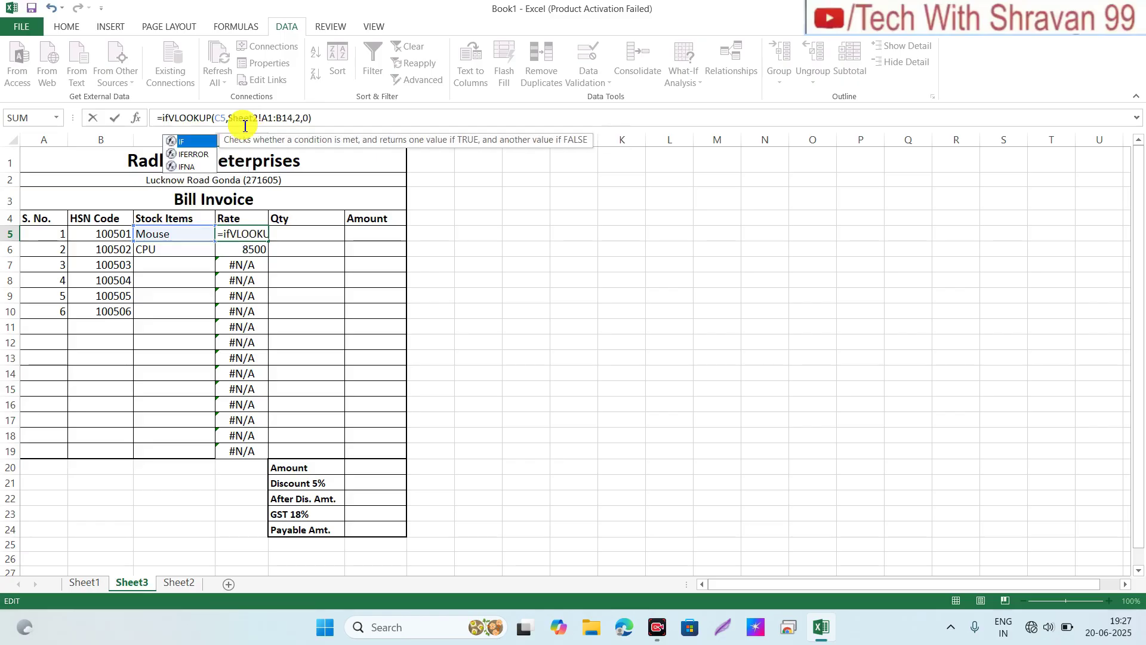
pyautogui.press('Down')
pyautogui.press('Tab')
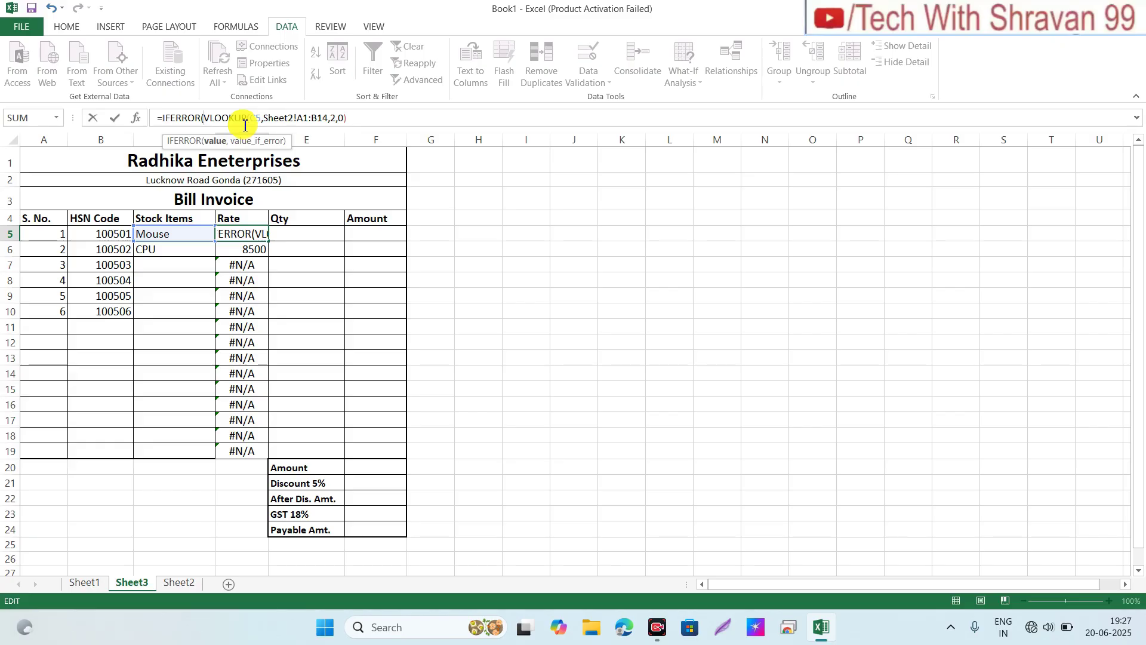
pyautogui.click(360, 119)
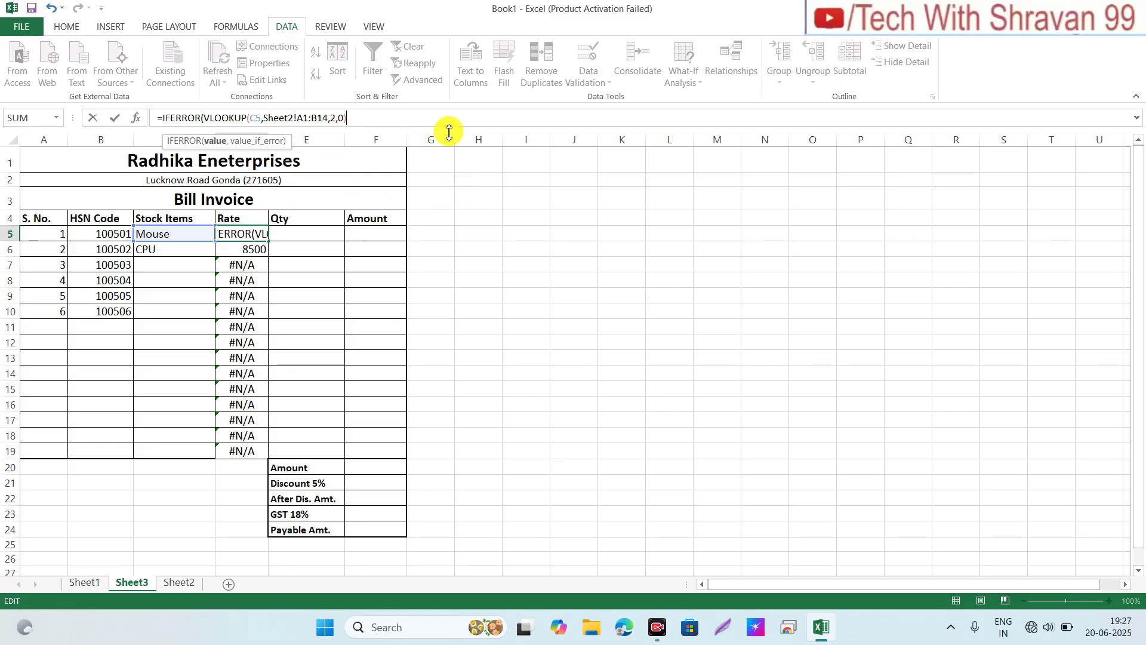
pyautogui.write(',')
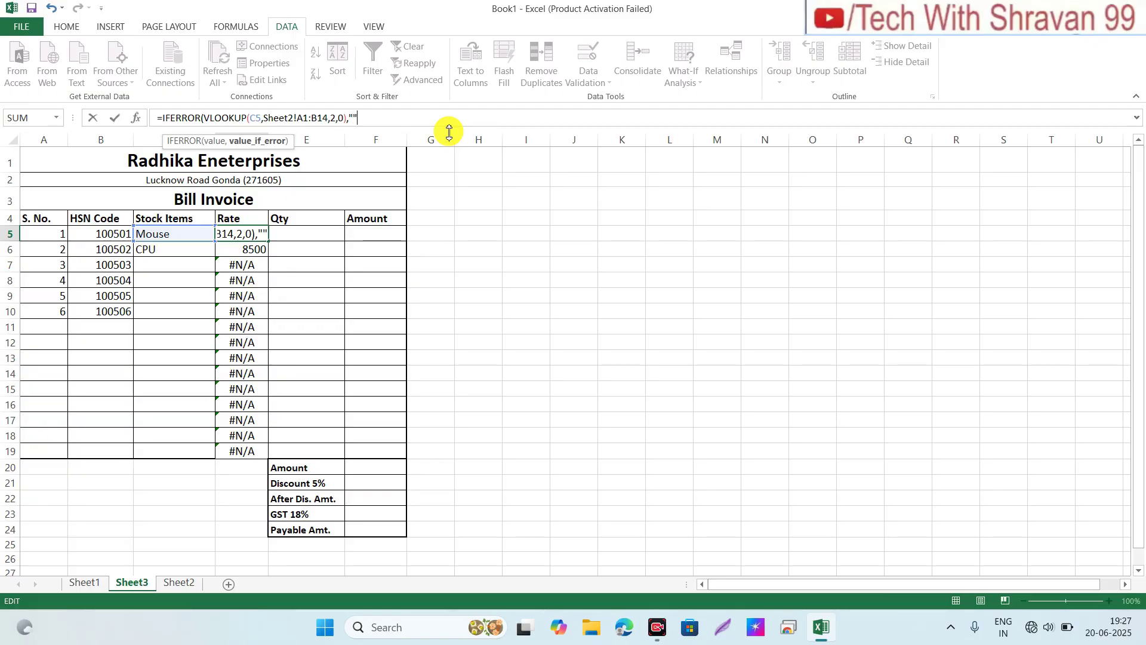
pyautogui.press('Return')
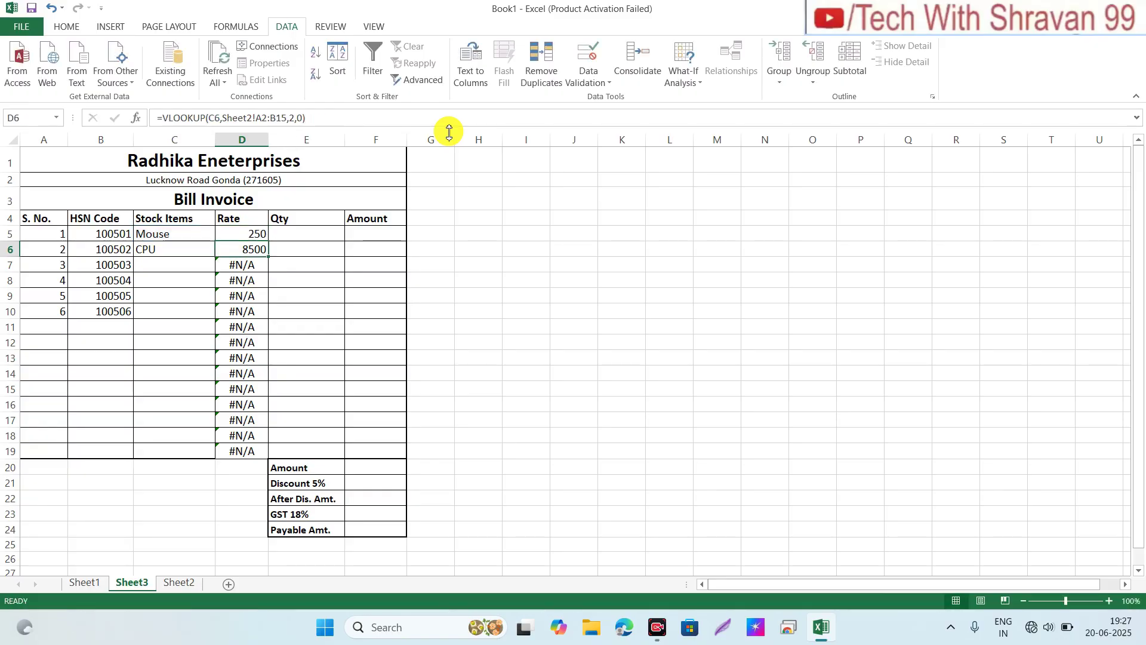
# Step: Fill the IFERROR rate formula from D5 down through D19
pyautogui.click(247, 233)
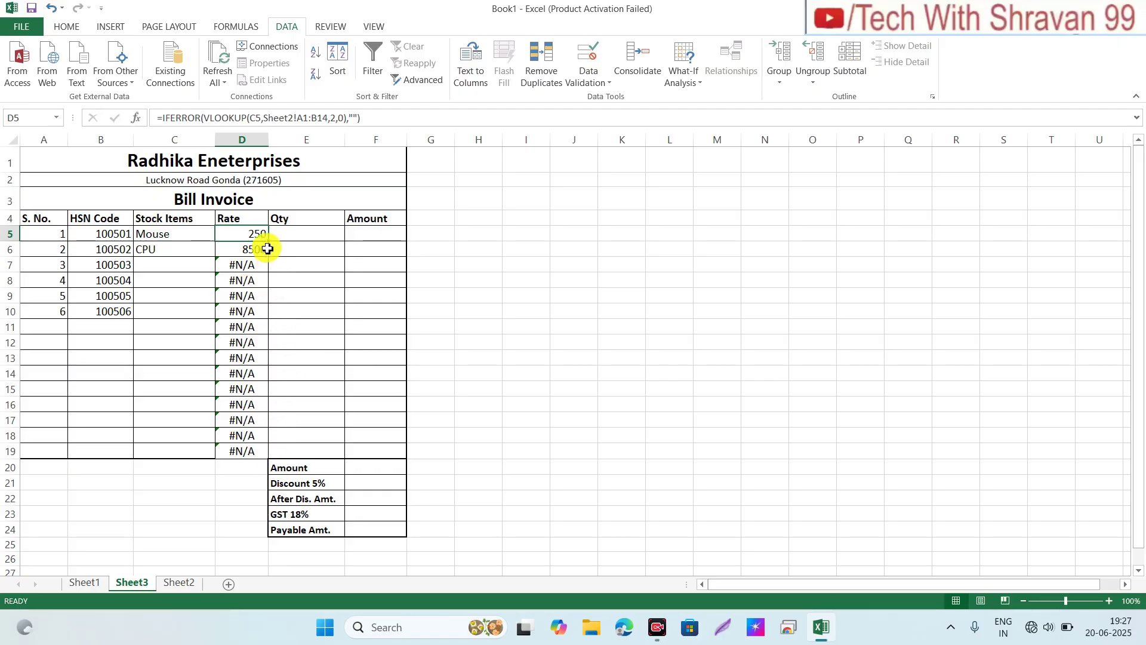
pyautogui.moveTo(270, 244); pyautogui.dragTo(275, 455)
pyautogui.click(228, 340)
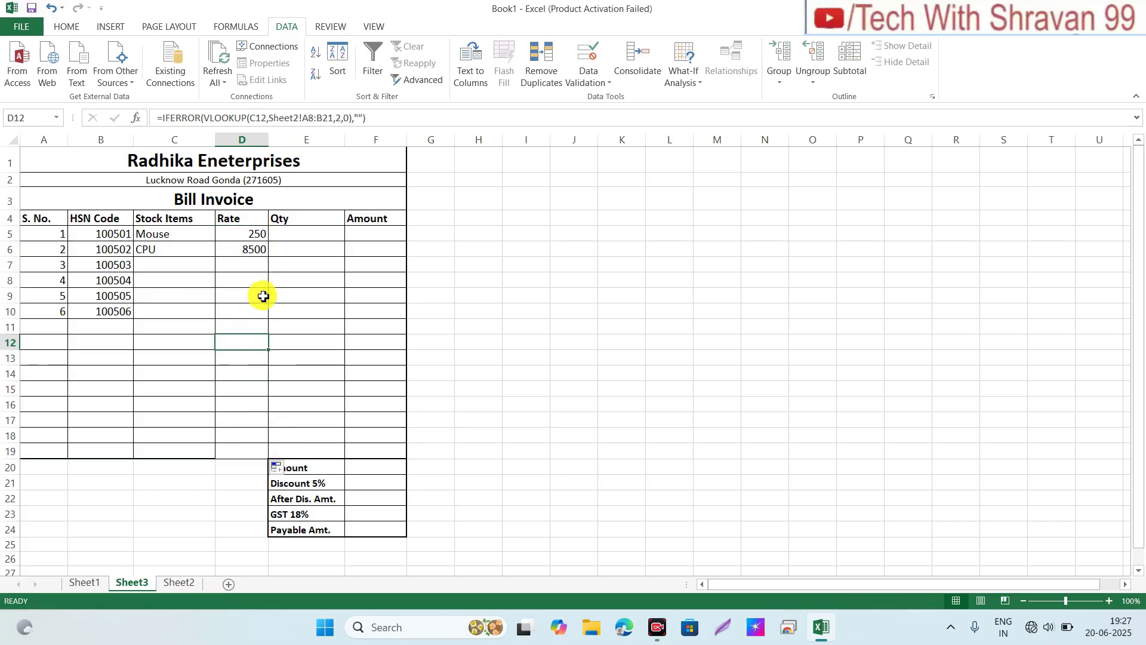
# Step: Choose Vivo y15 as the stock item in C7 and check the rate formulas in column D
pyautogui.click(251, 375)
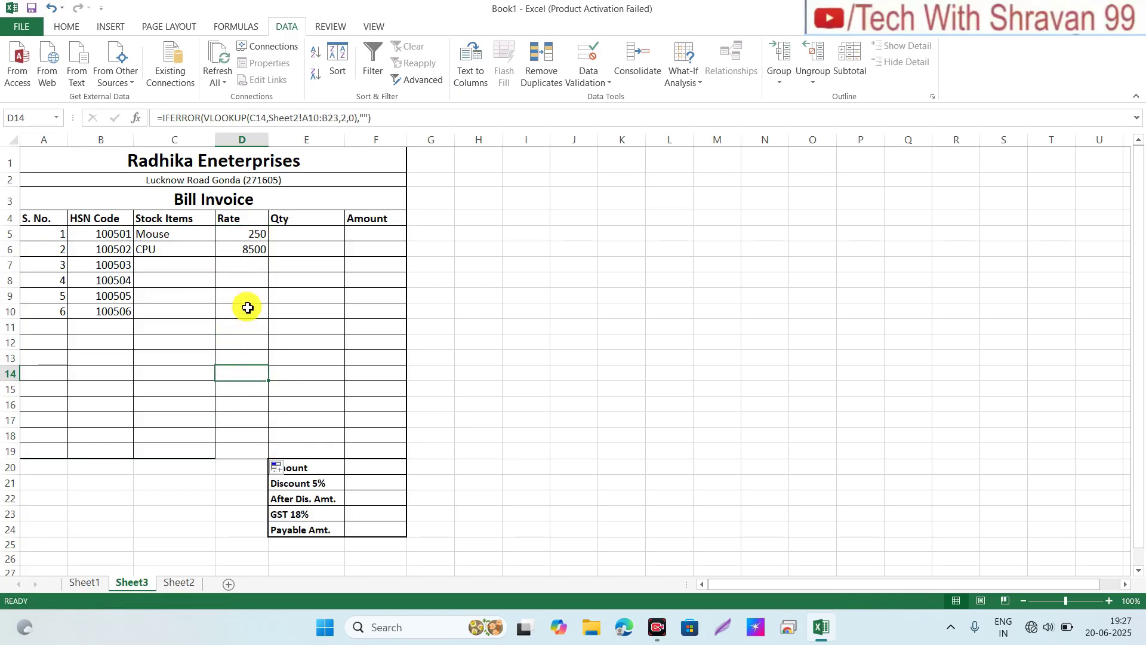
pyautogui.click(249, 308)
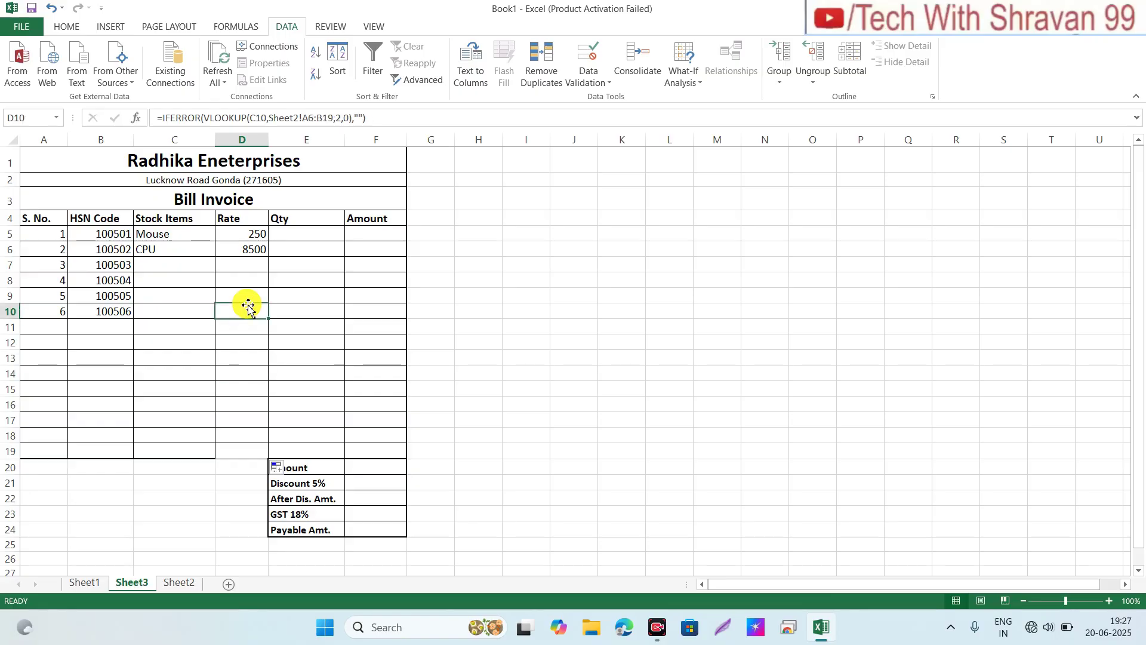
pyautogui.click(174, 266)
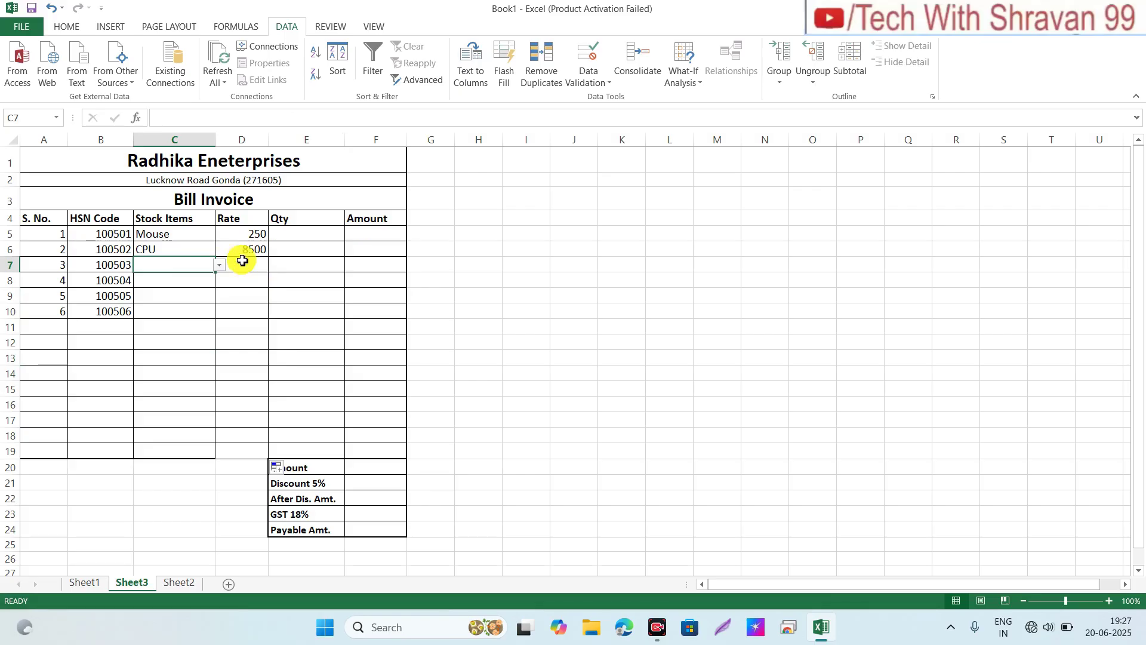
pyautogui.click(219, 264)
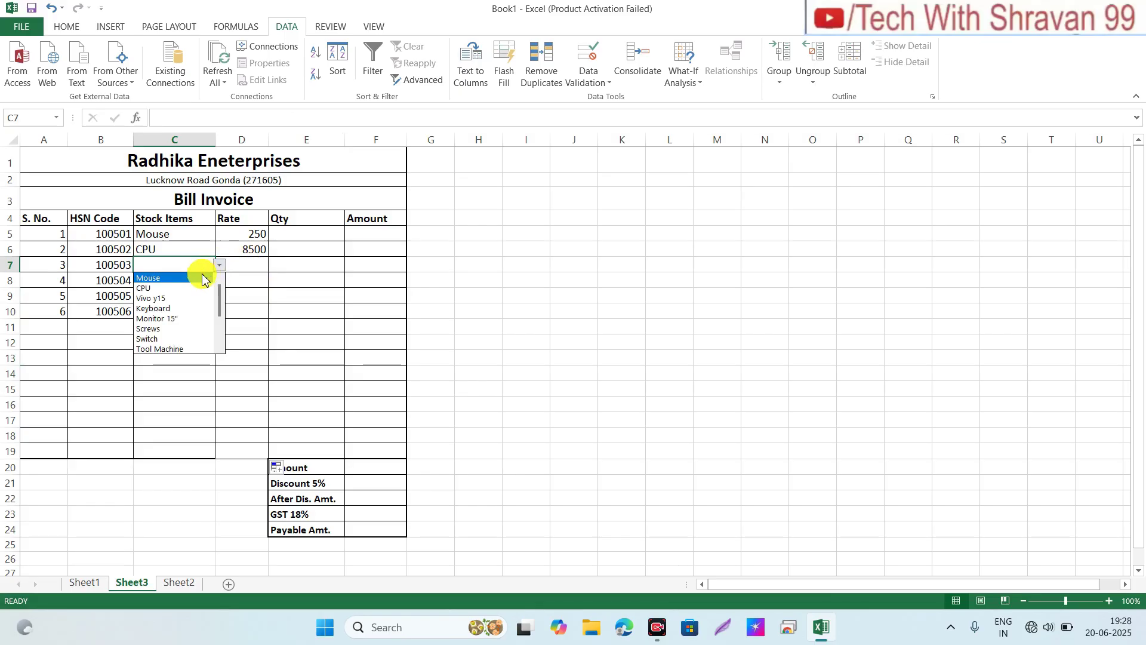
pyautogui.click(173, 298)
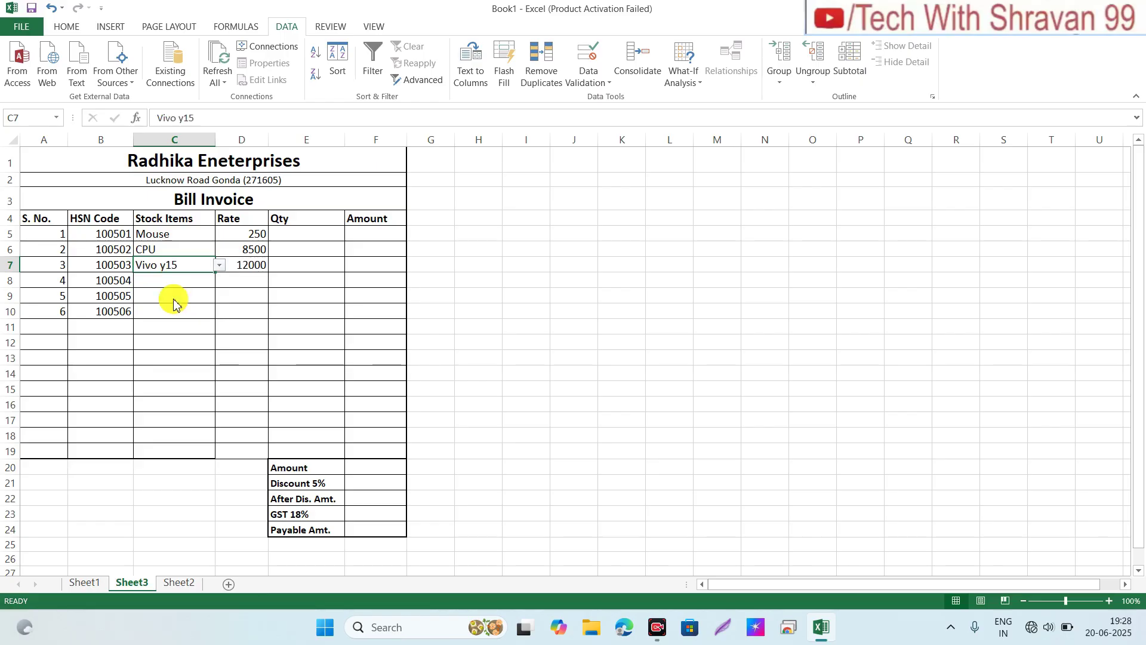
pyautogui.click(254, 266)
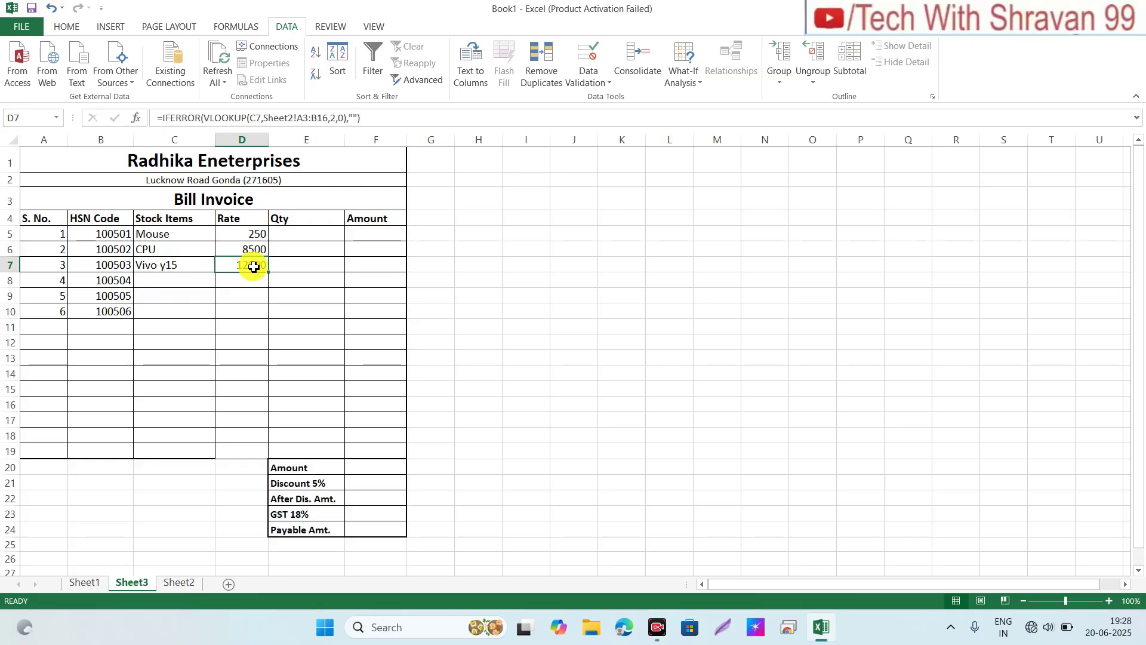
# Step: Enter the quantities 2, 1 and 1 for the first three stock items in E5 through E7
pyautogui.click(322, 237)
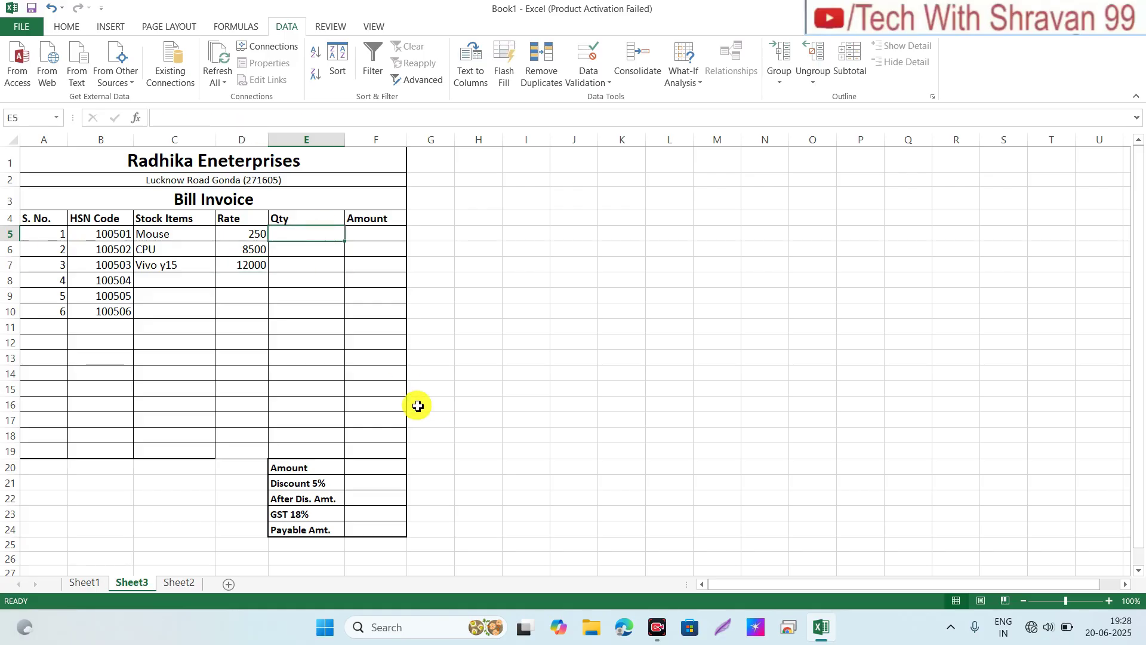
pyautogui.write('2')
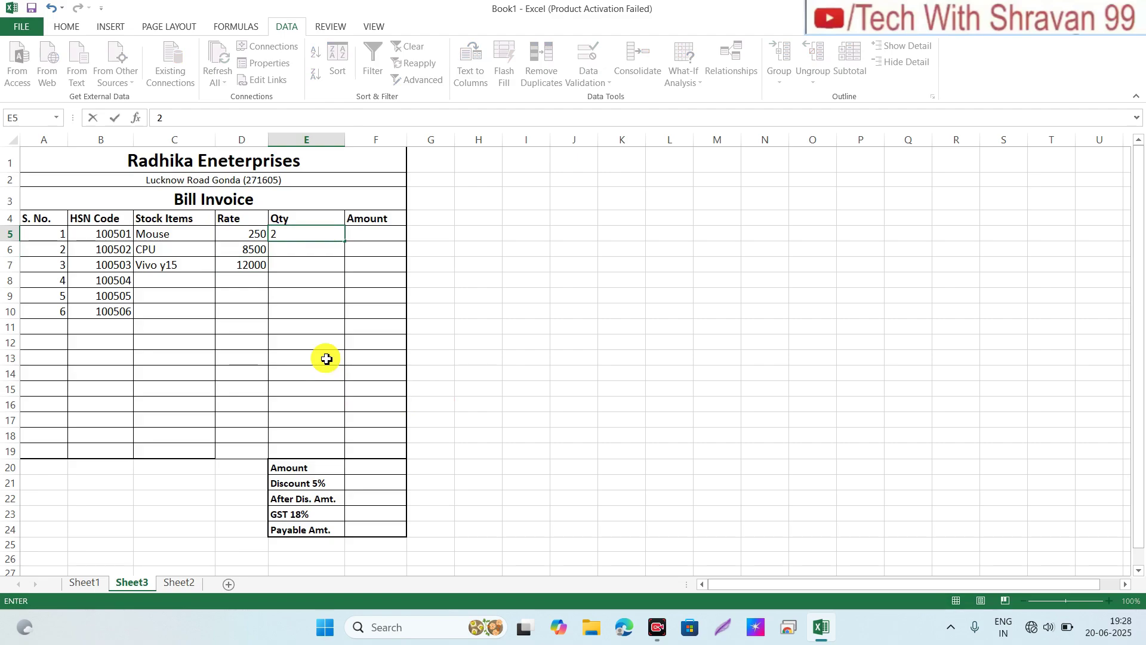
pyautogui.press('Return')
pyautogui.write('1')
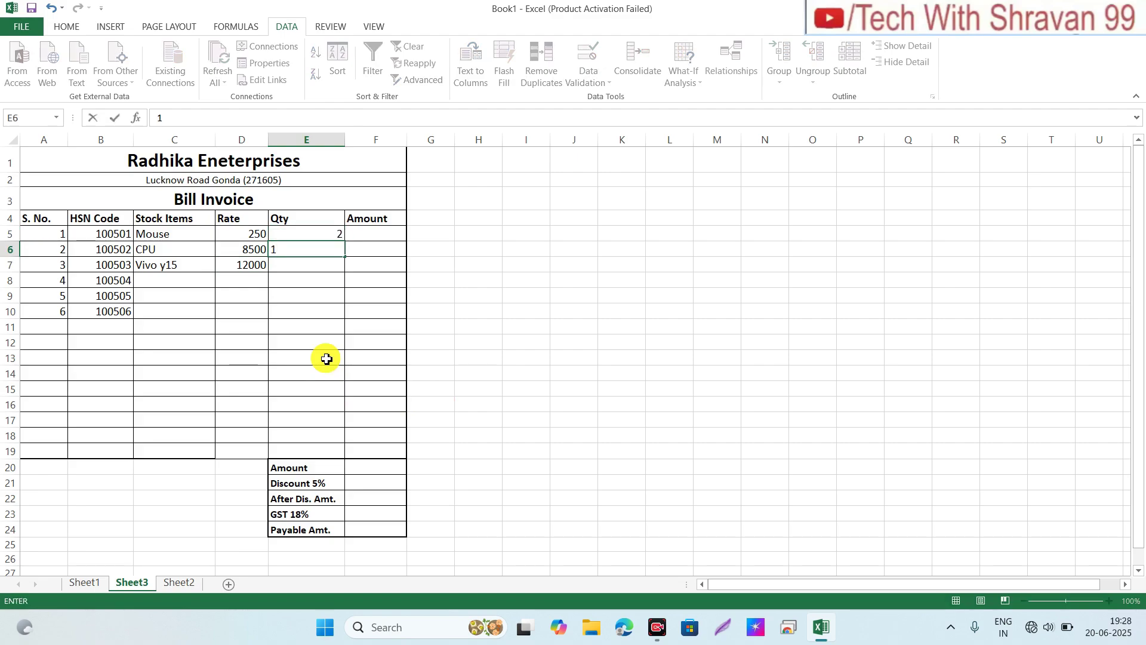
pyautogui.press('Return')
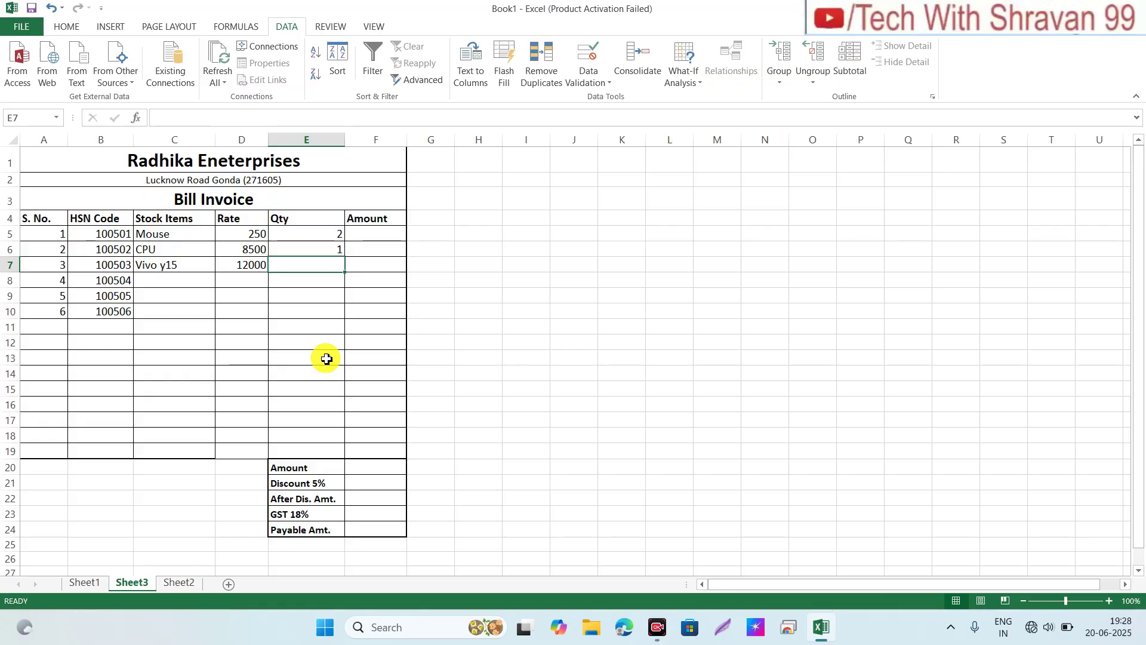
pyautogui.write('1')
pyautogui.press('Return')
# Step: Calculate the first item's amount in F5 as quantity times rate with the formula =E5*D5
pyautogui.press('Up')
pyautogui.press('Right')
pyautogui.press('Right')
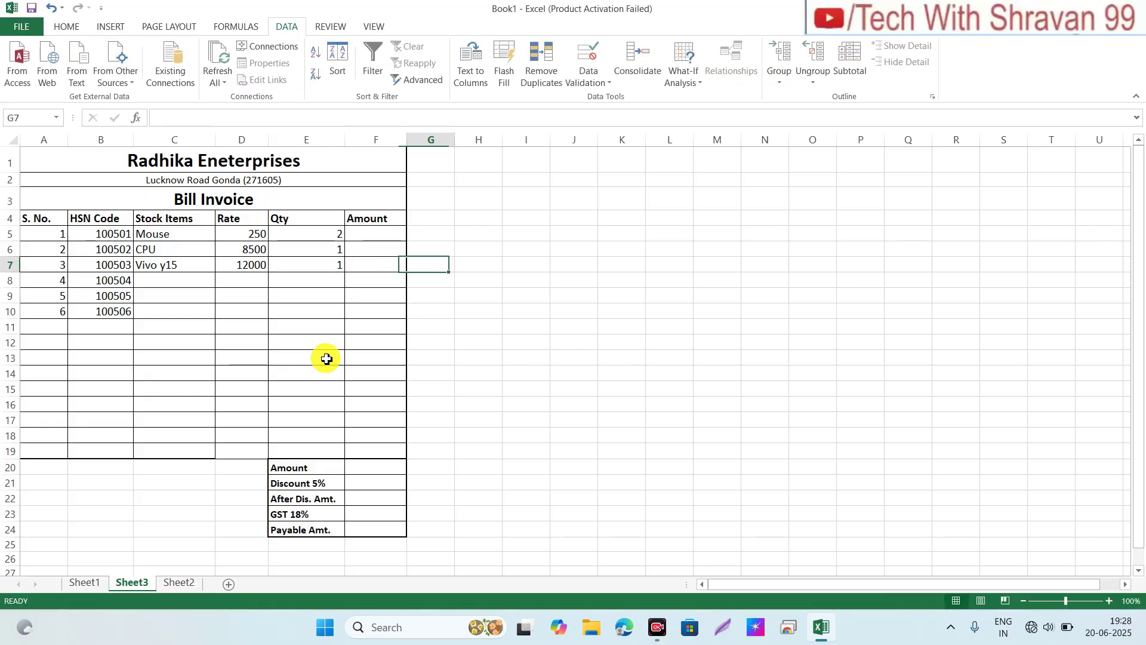
pyautogui.press('Up')
pyautogui.press('Left')
pyautogui.press('Up')
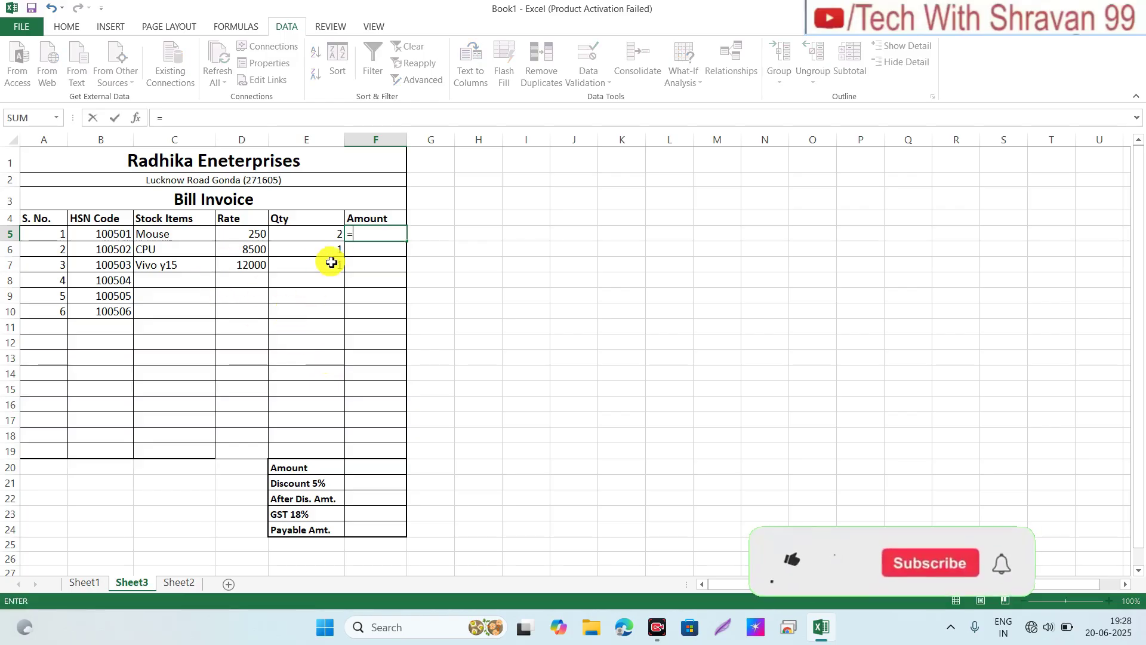
pyautogui.click(316, 233)
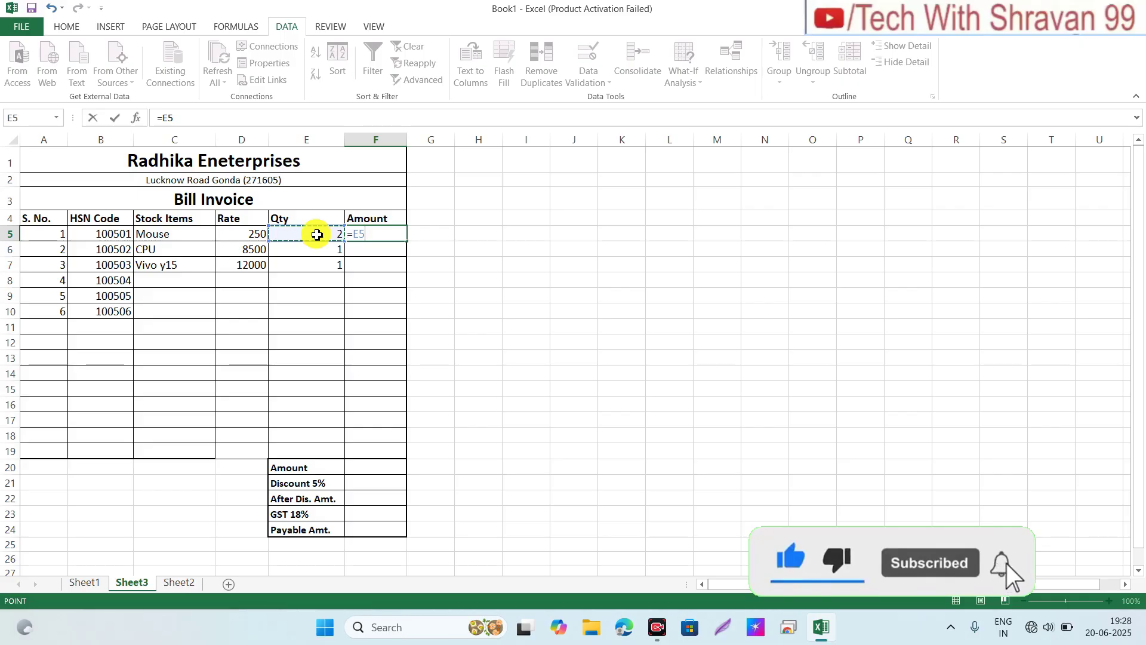
pyautogui.write('*')
pyautogui.click(250, 236)
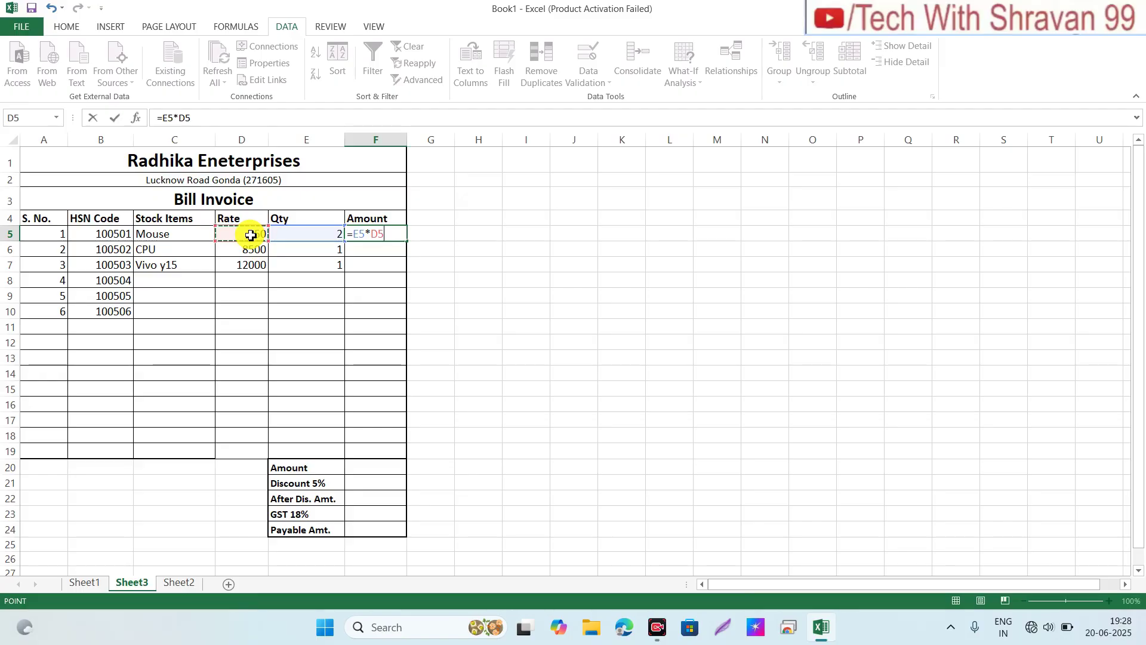
pyautogui.press('Return')
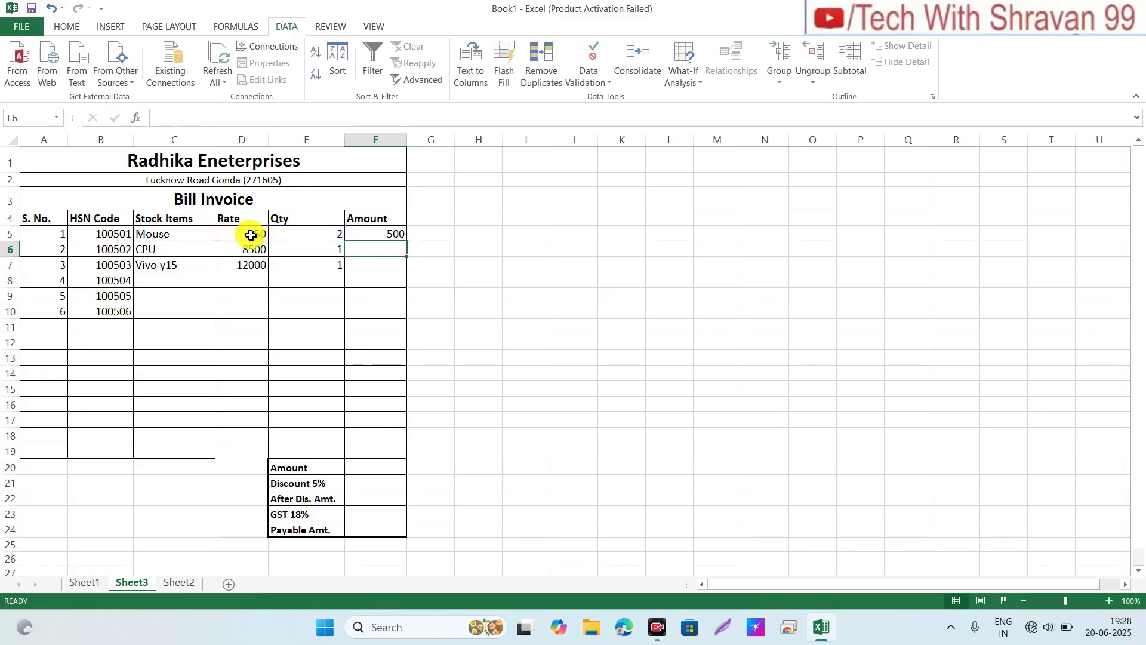
# Step: Fill the amount formula from F5 down through F19 and inspect the copied formulas in filled and empty item rows
pyautogui.click(360, 235)
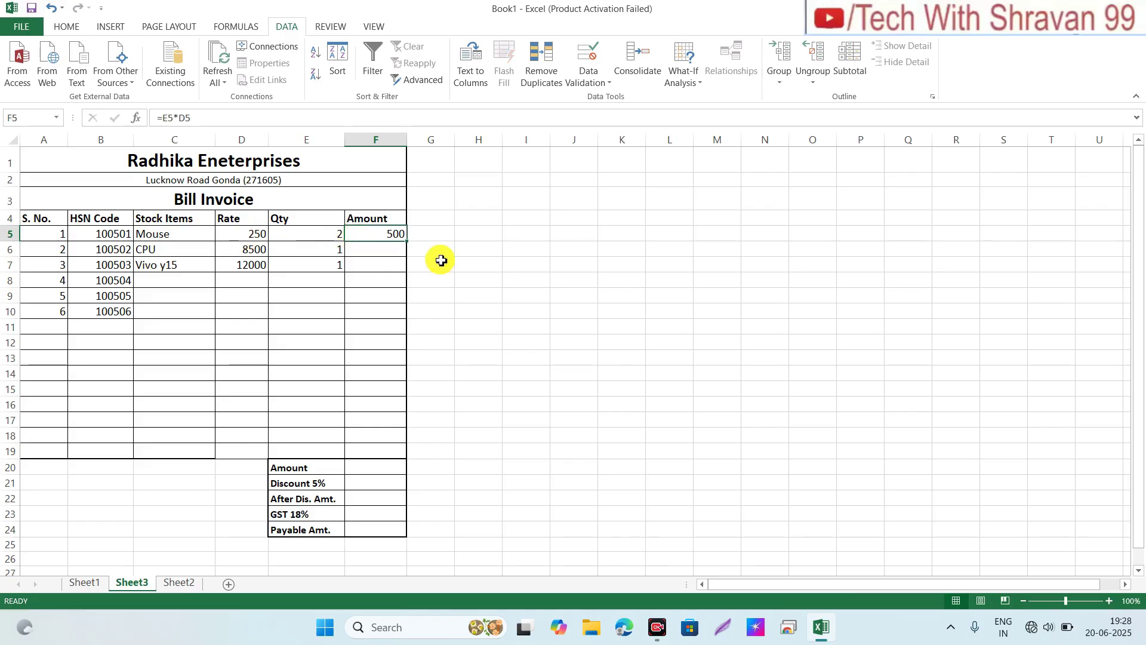
pyautogui.moveTo(406, 240); pyautogui.dragTo(405, 457)
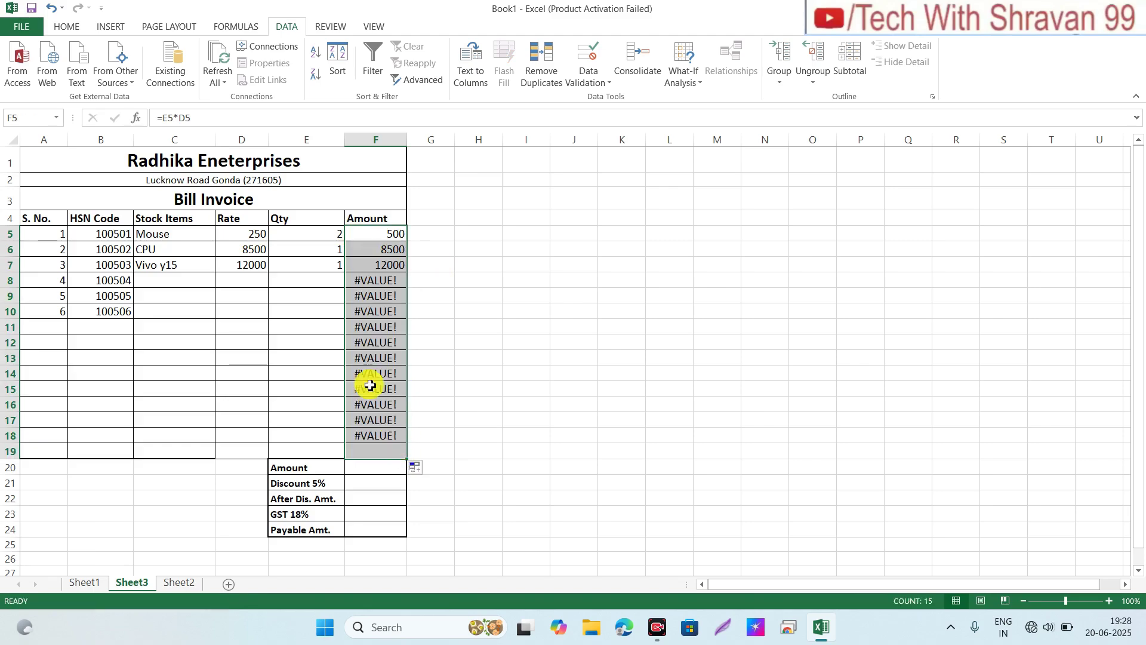
pyautogui.click(376, 264)
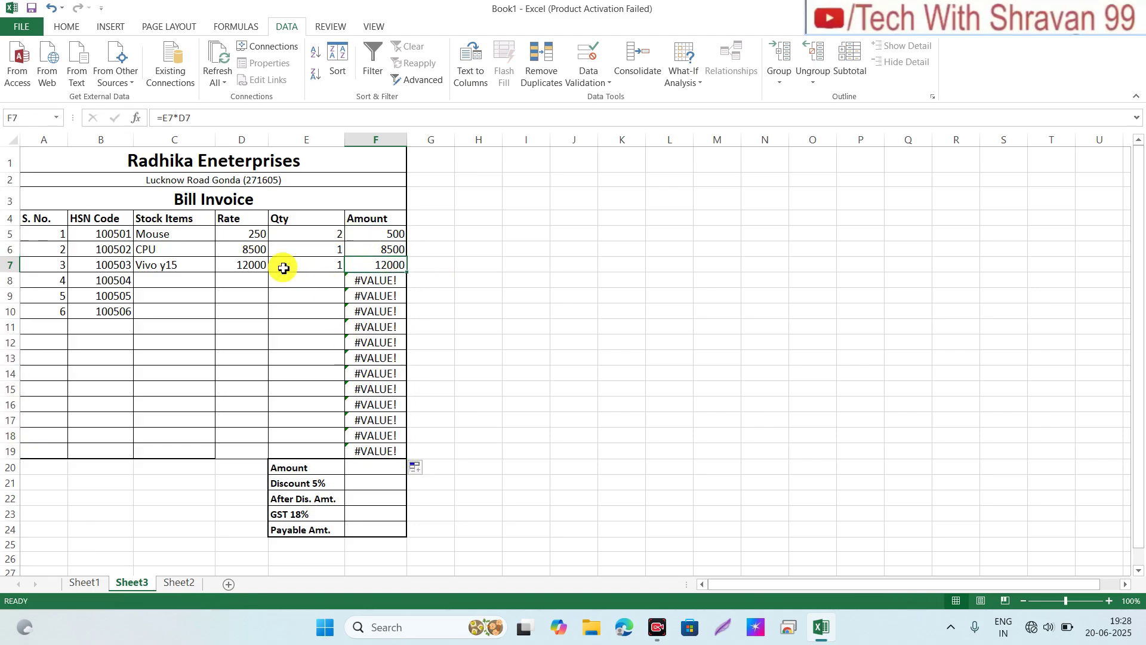
pyautogui.click(165, 269)
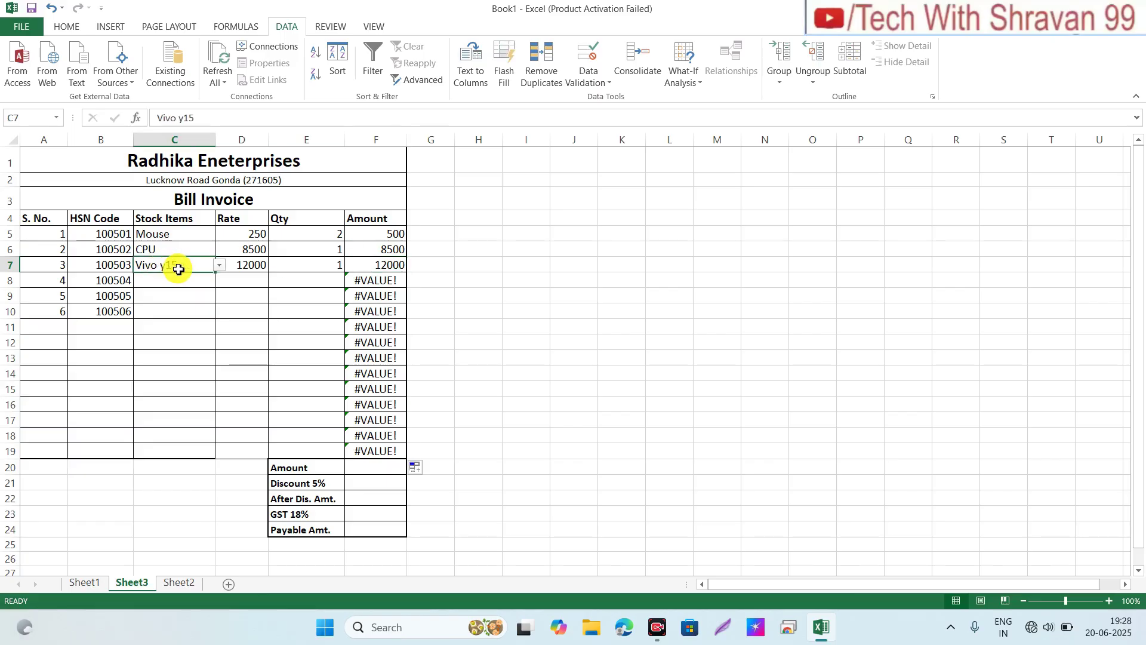
pyautogui.click(248, 268)
pyautogui.click(312, 263)
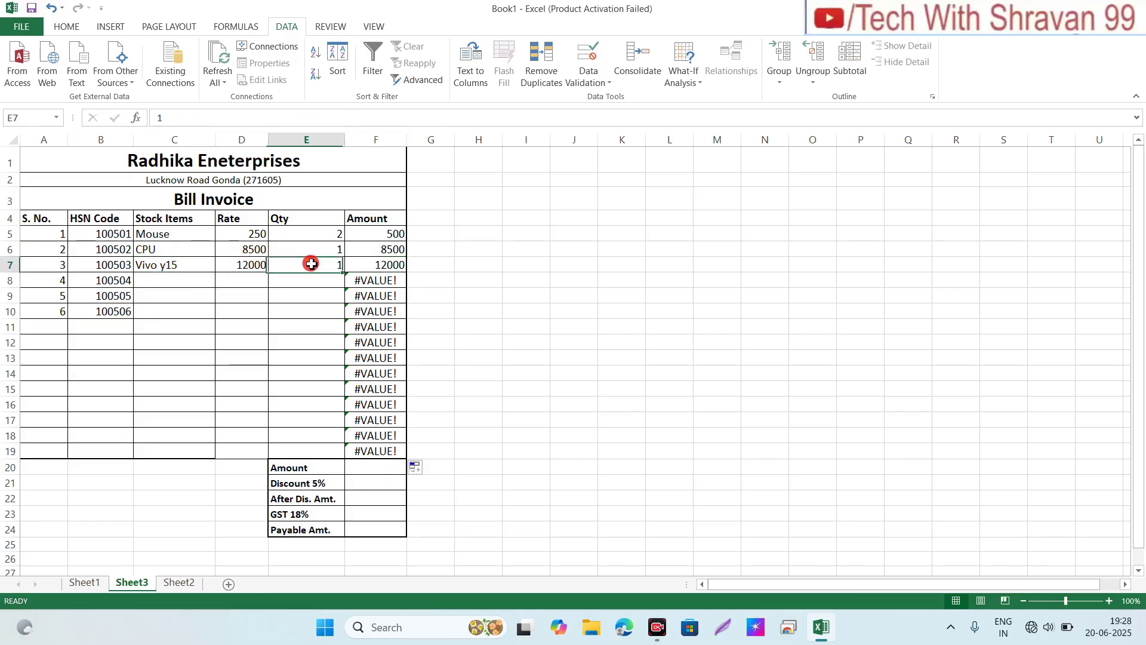
pyautogui.click(375, 263)
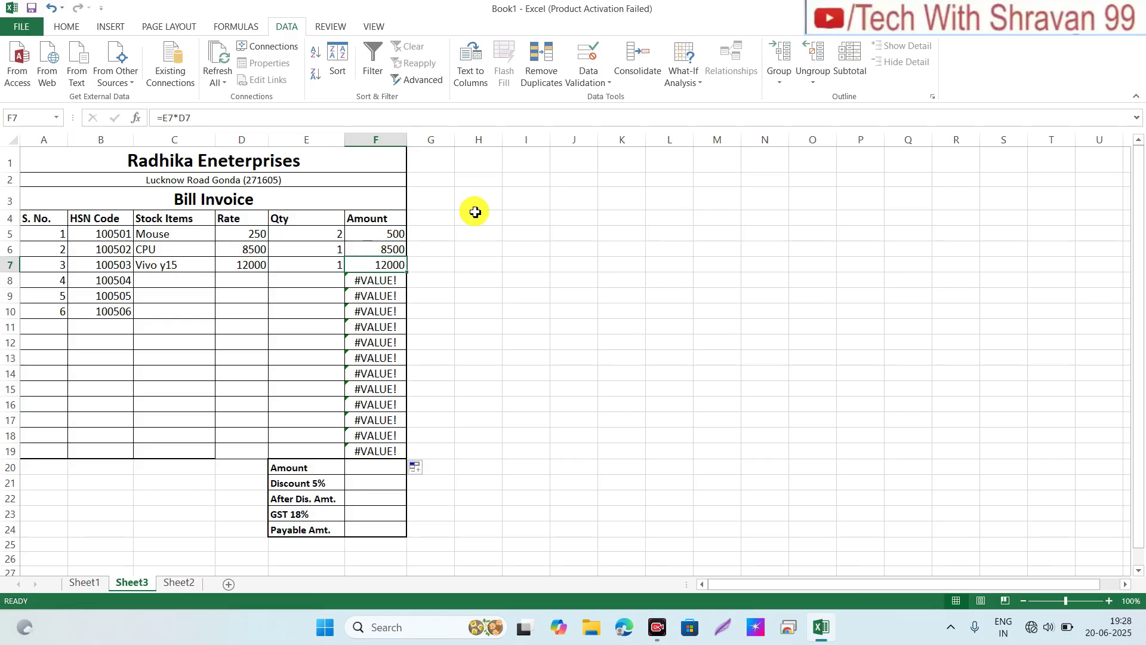
pyautogui.click(383, 283)
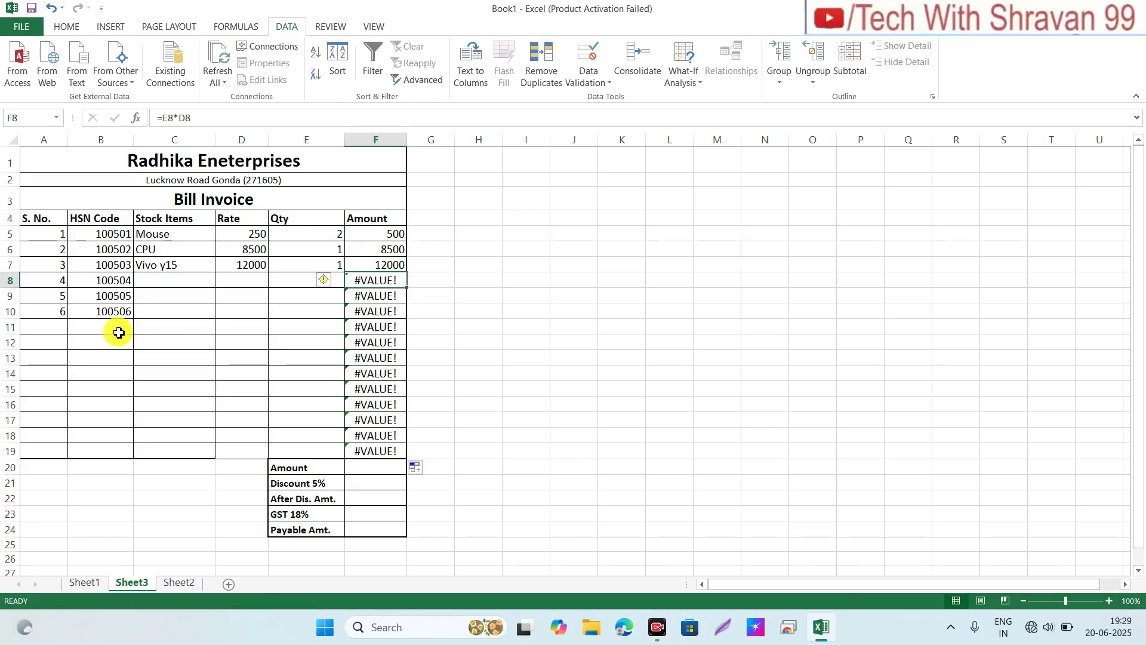
pyautogui.click(397, 303)
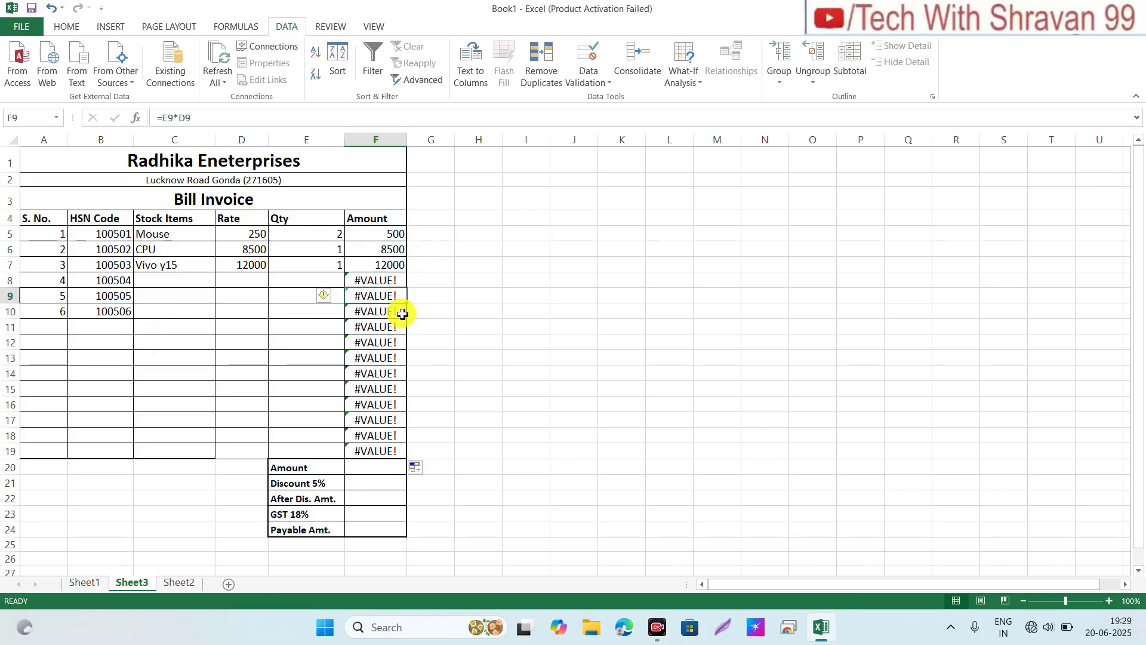
# Step: Wrap the F5 amount formula in IFERROR with an empty-text fallback: =IFERROR(E5*D5,"")
pyautogui.click(377, 231)
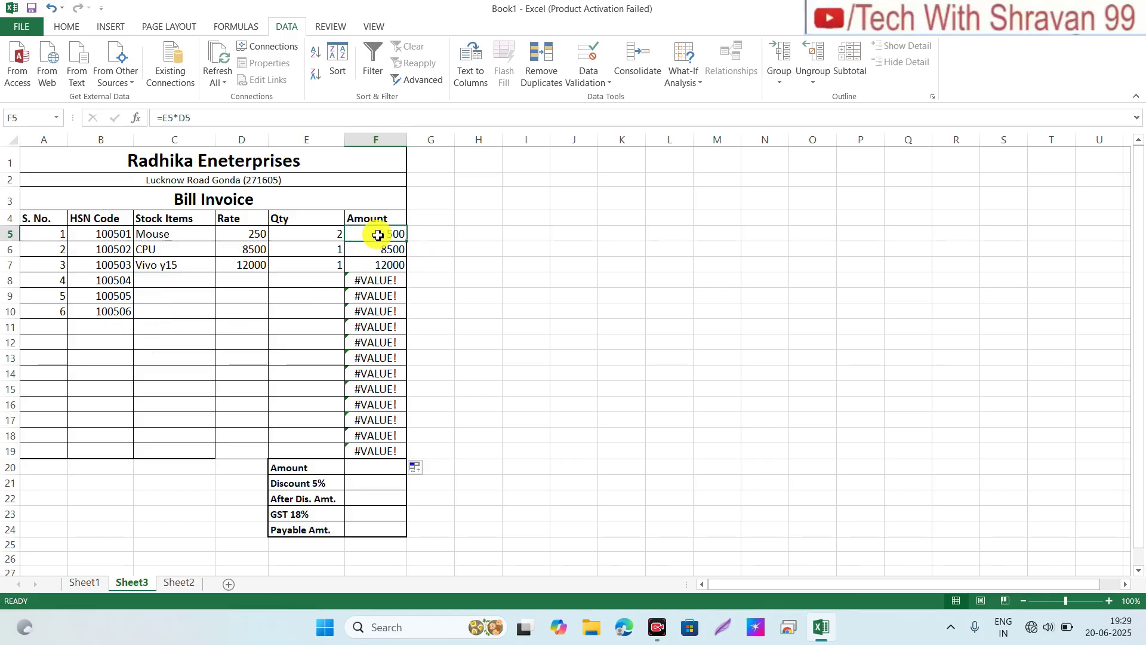
pyautogui.click(249, 239)
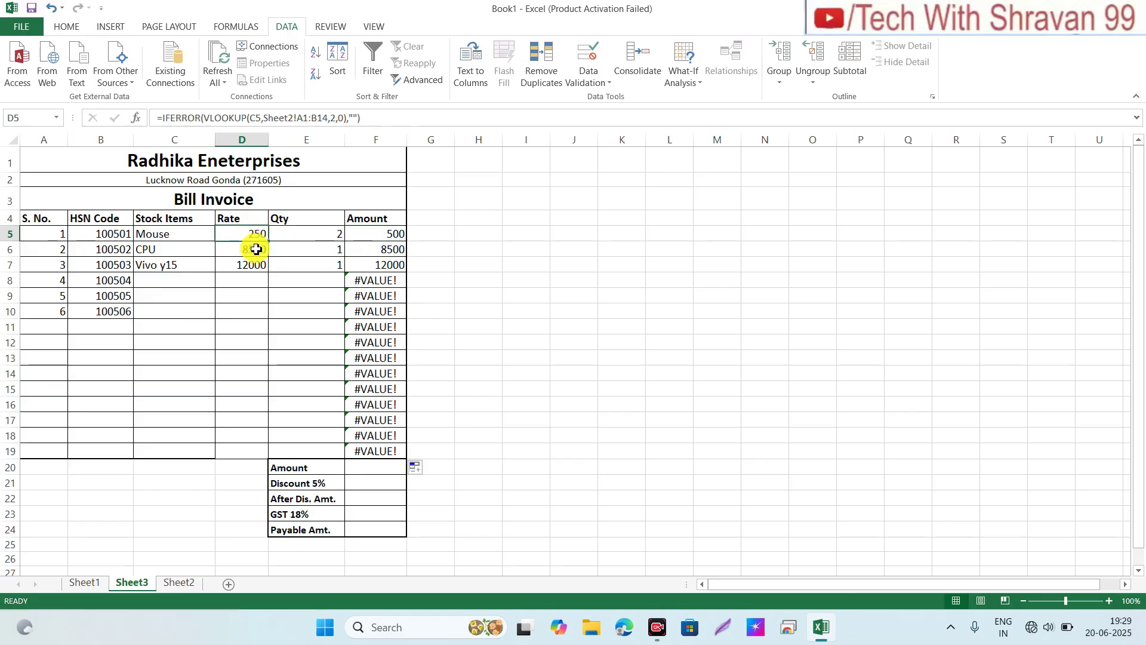
pyautogui.click(393, 236)
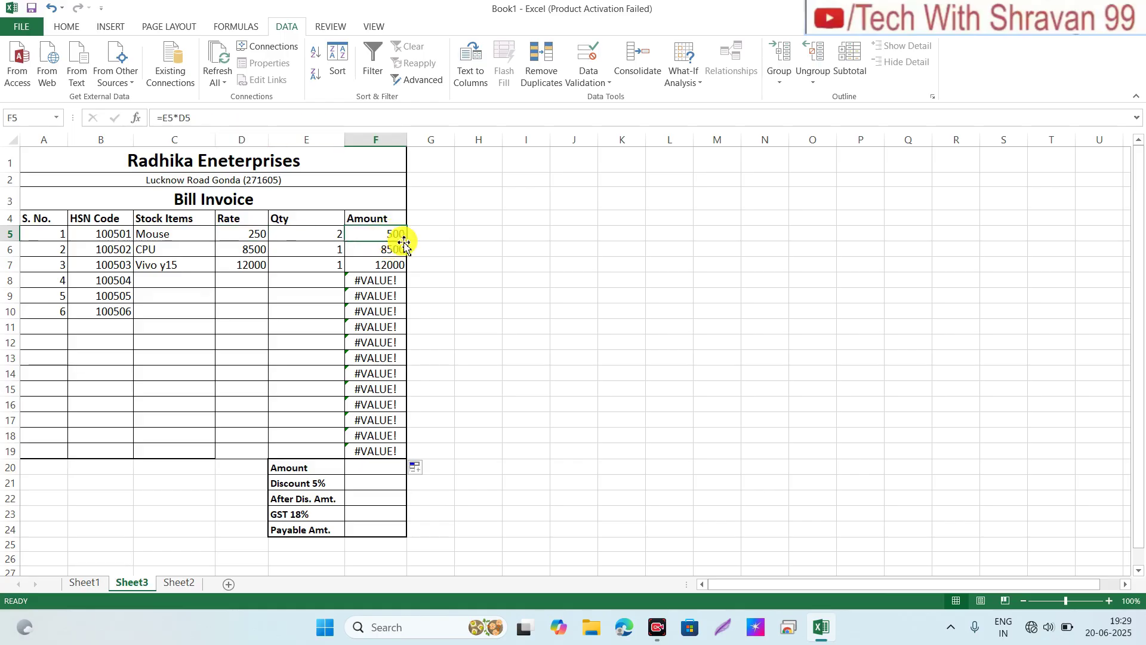
pyautogui.click(166, 117)
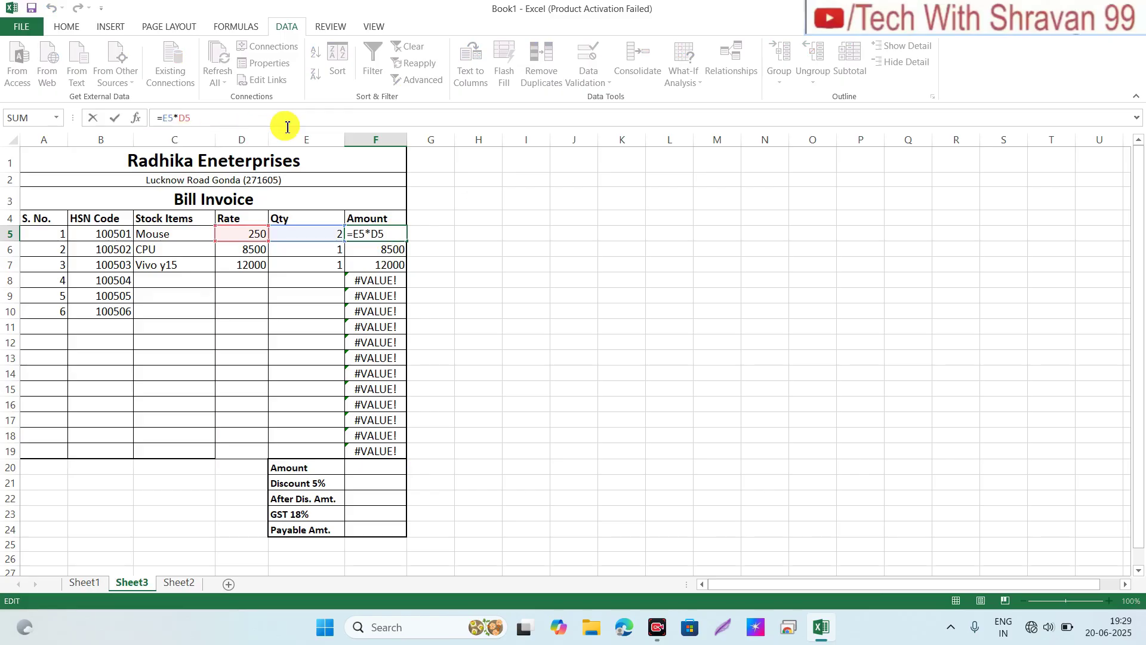
pyautogui.write('iff')
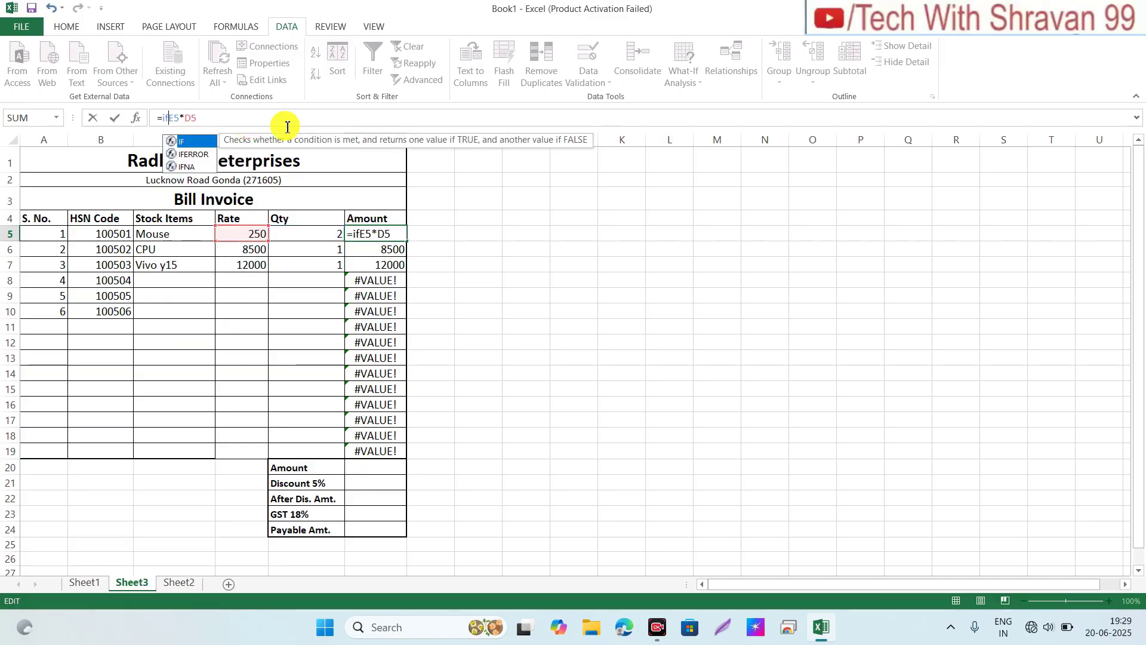
pyautogui.press('BackSpace')
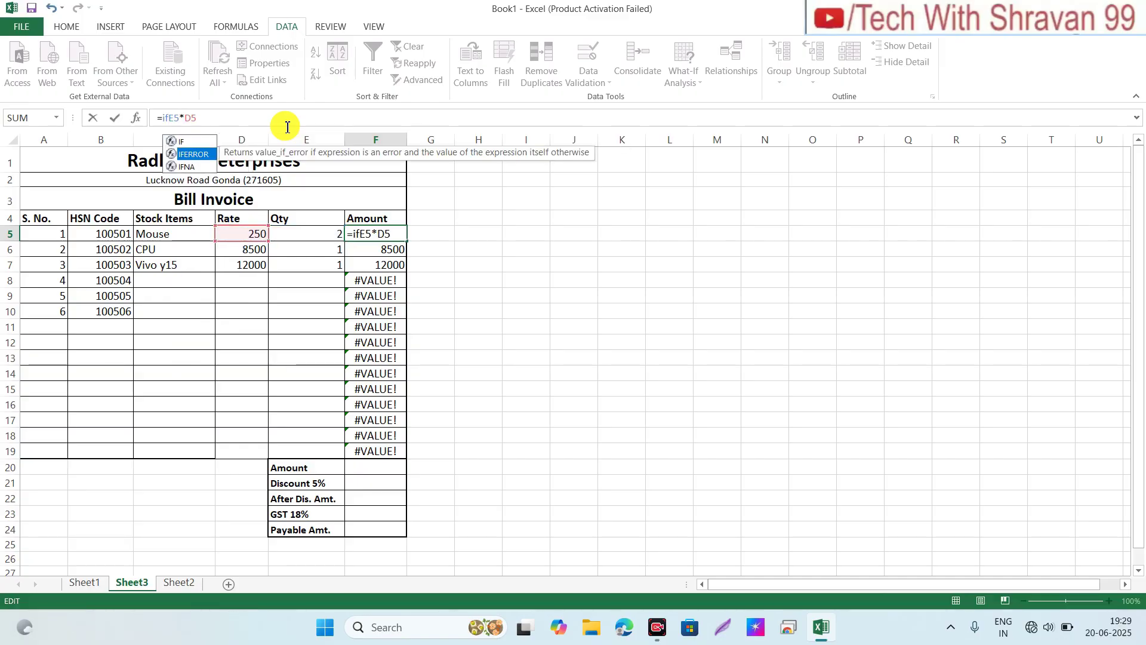
pyautogui.press('Tab')
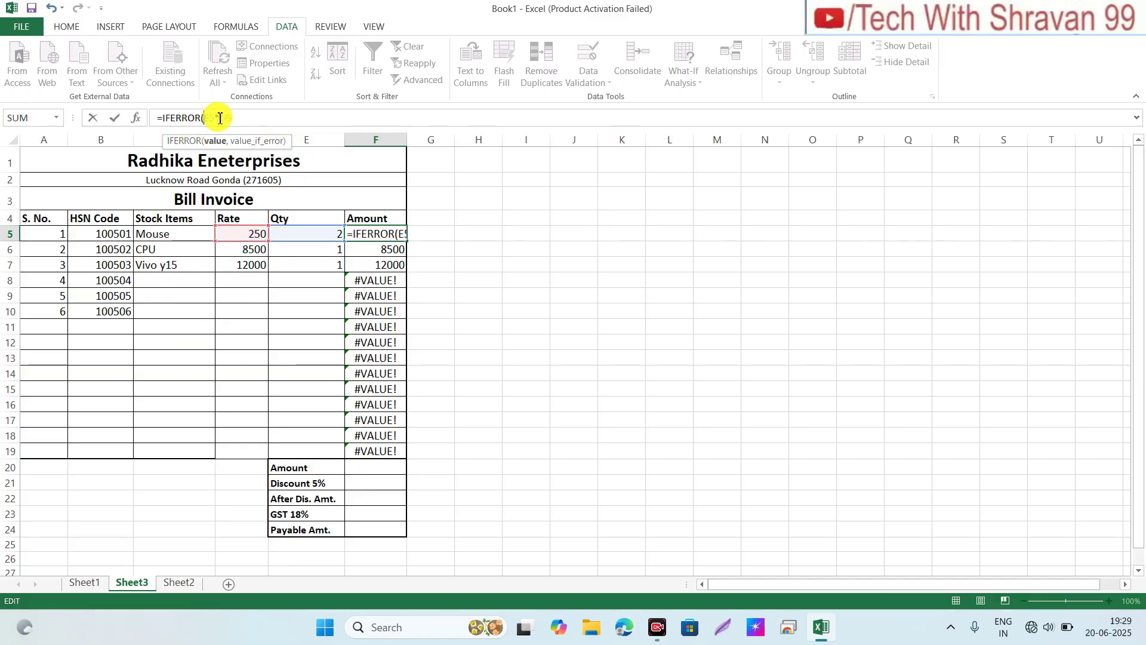
pyautogui.click(244, 116)
pyautogui.write(',')
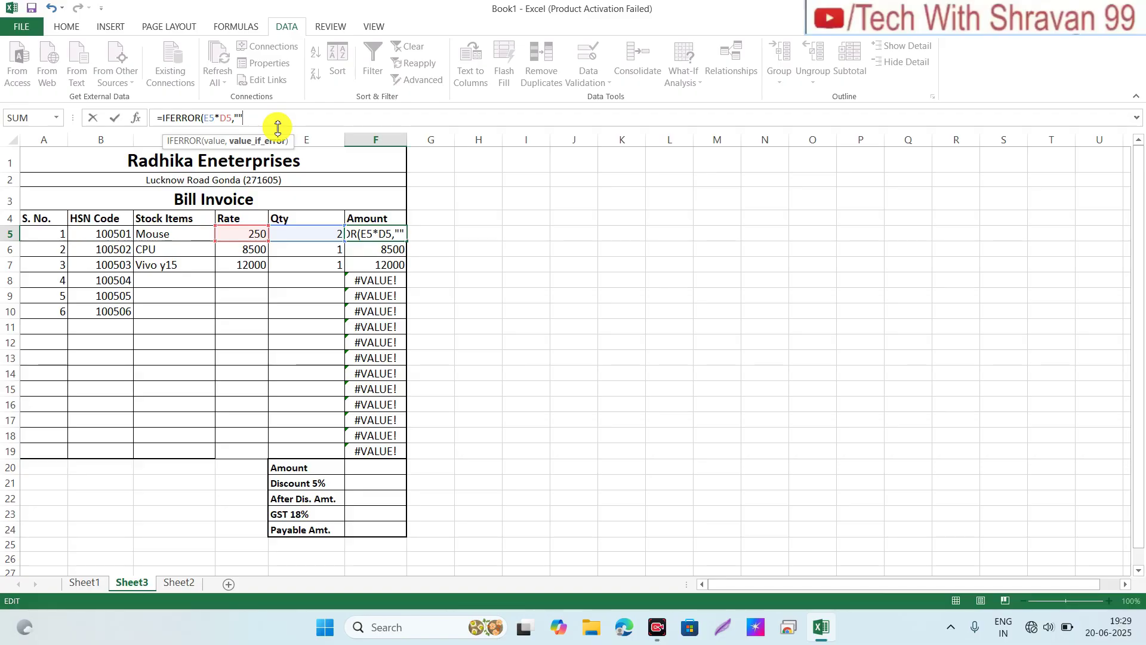
pyautogui.write('"")')
pyautogui.press('Return')
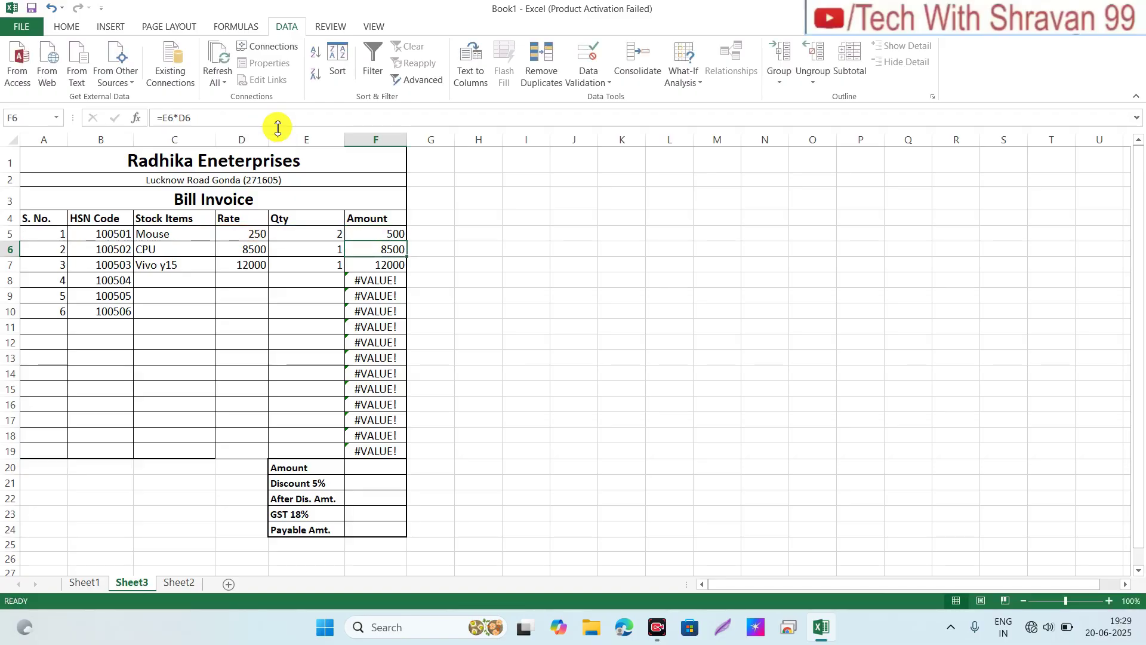
# Step: Fill the IFERROR amount formula from F5 down through F19 and check the empty item rows
pyautogui.click(381, 233)
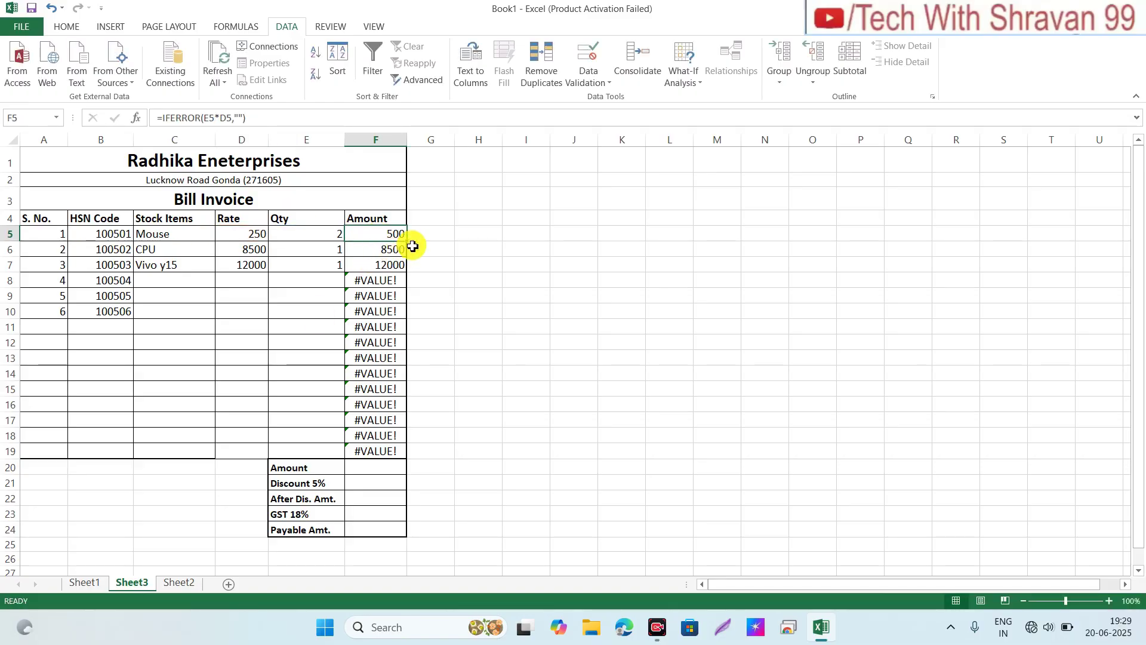
pyautogui.moveTo(406, 240); pyautogui.dragTo(409, 456)
pyautogui.click(402, 323)
pyautogui.click(394, 276)
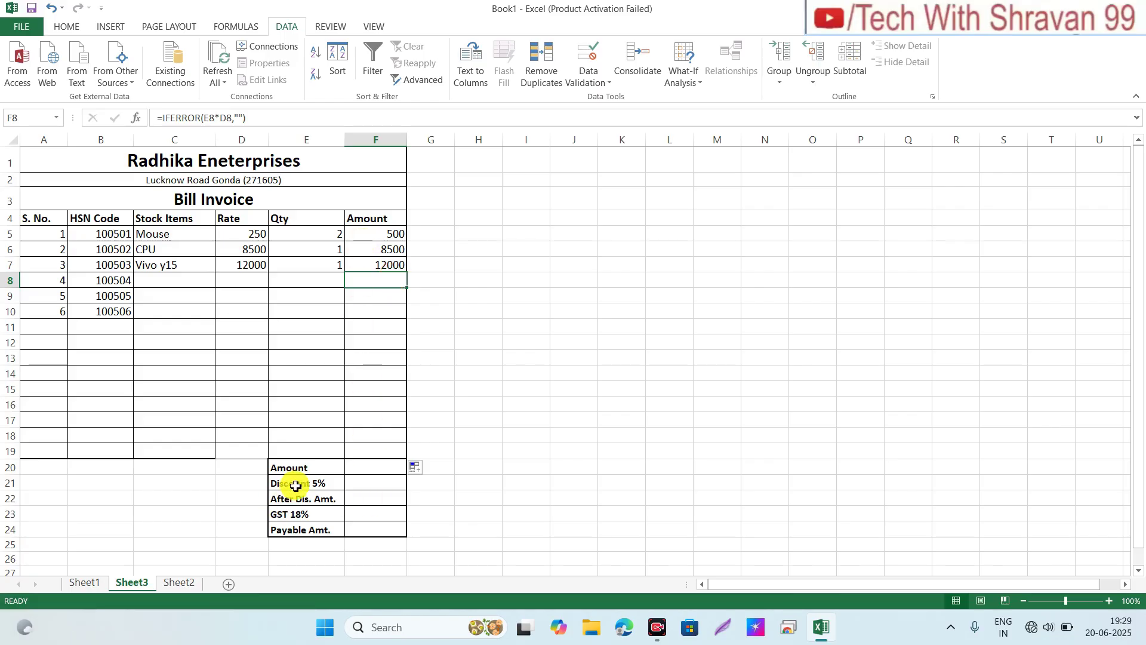
# Step: Total the item amounts in the Amount summary cell F20 with the formula =SUM(F5:F19)
pyautogui.click(364, 466)
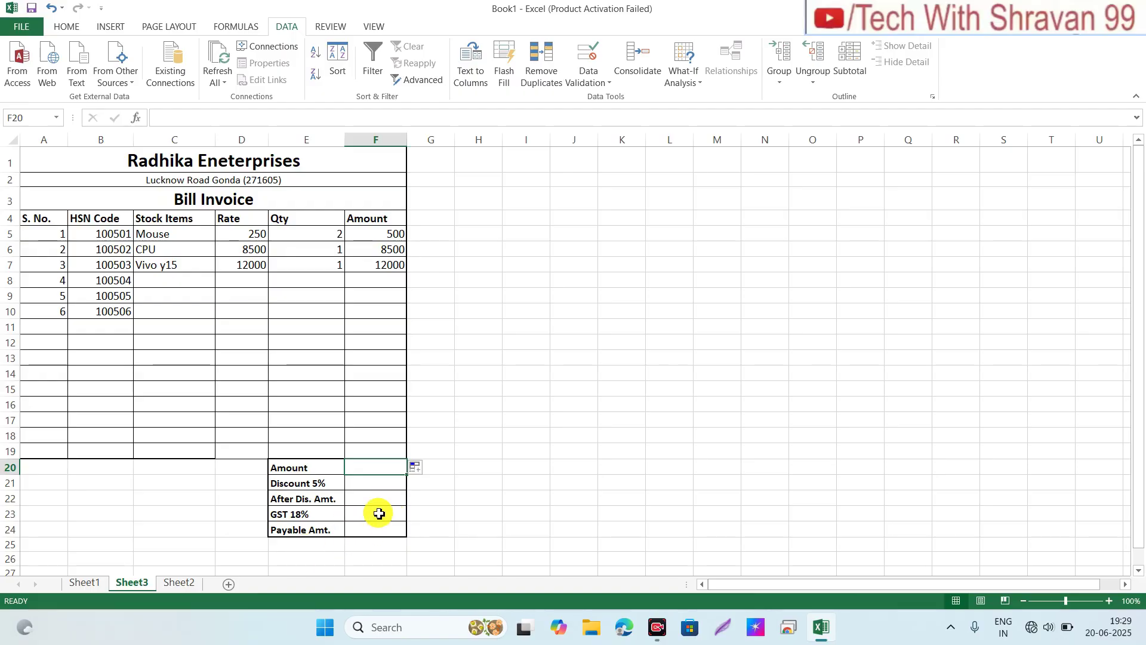
pyautogui.click(270, 116)
pyautogui.write('=')
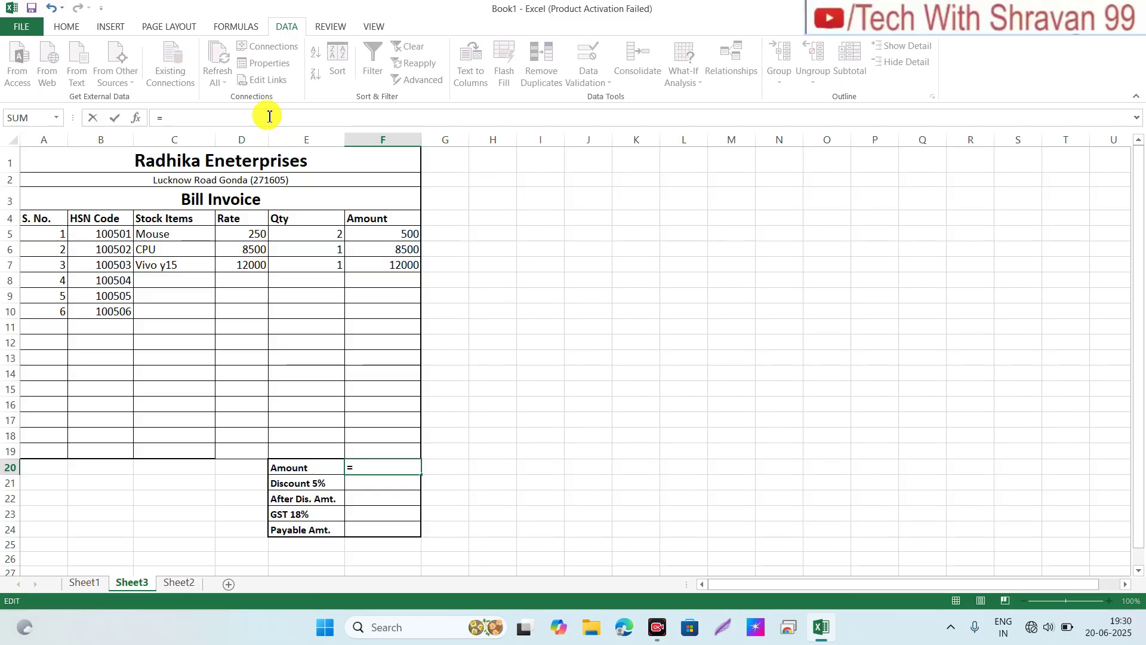
pyautogui.write('sum')
pyautogui.press('Tab')
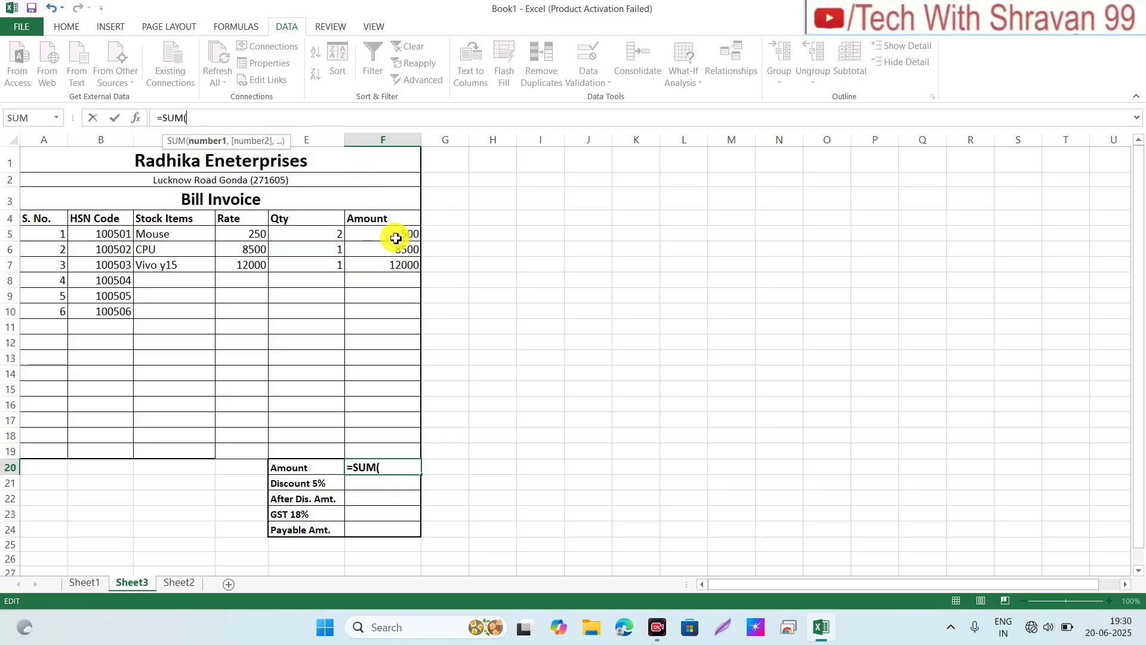
pyautogui.moveTo(396, 239); pyautogui.dragTo(422, 447)
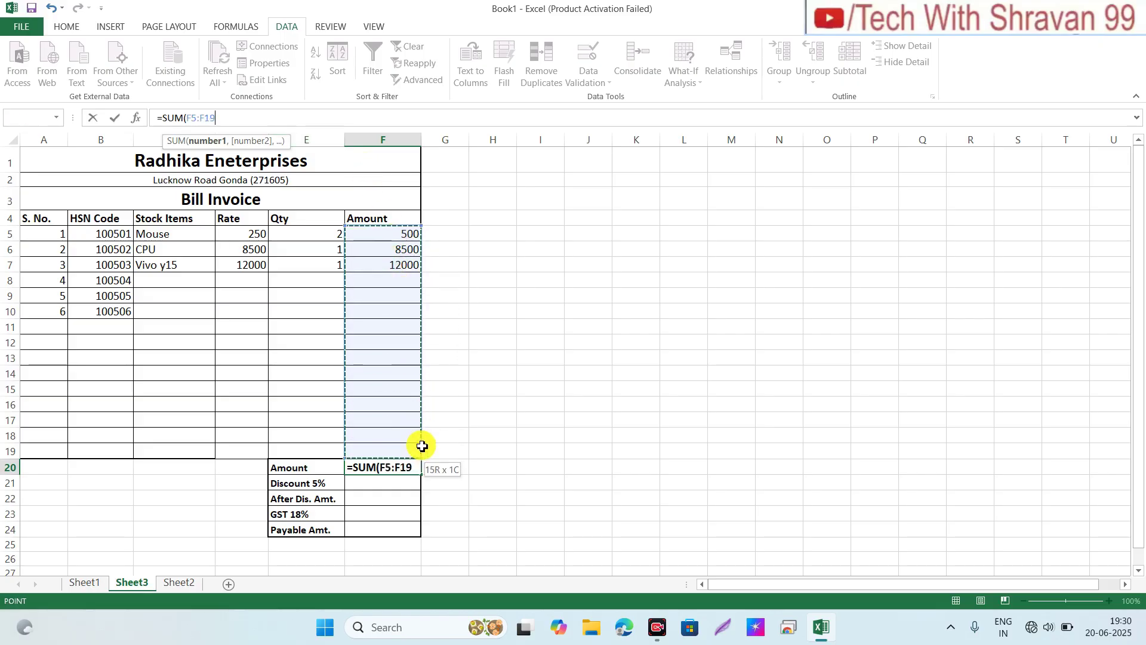
pyautogui.click(384, 234)
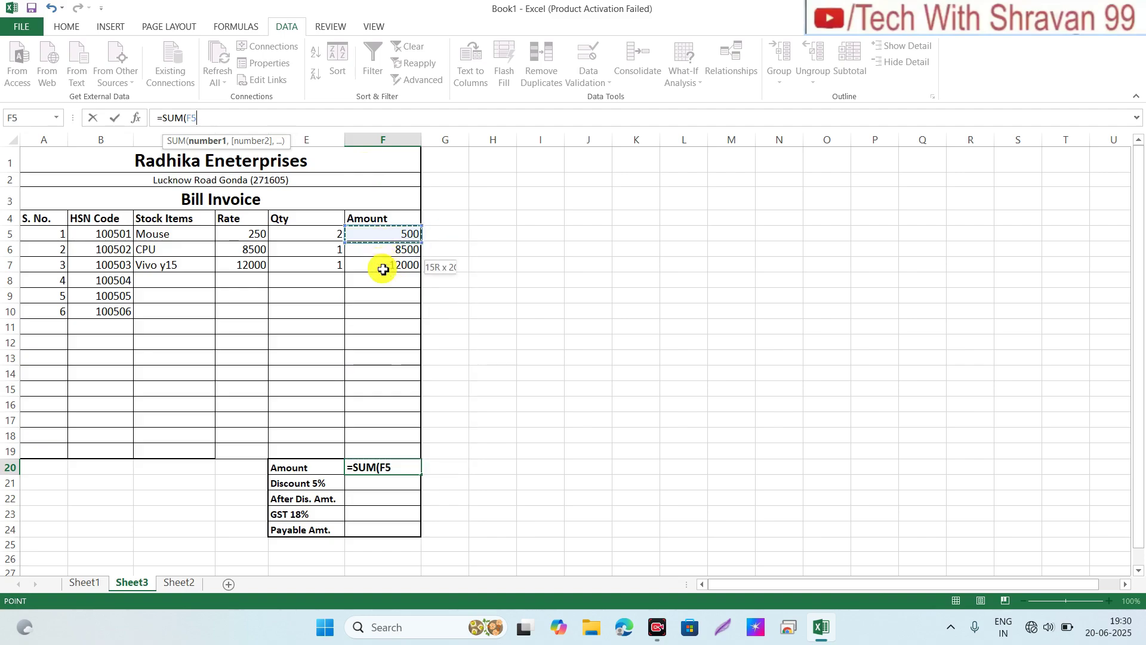
pyautogui.moveTo(383, 269); pyautogui.dragTo(351, 448)
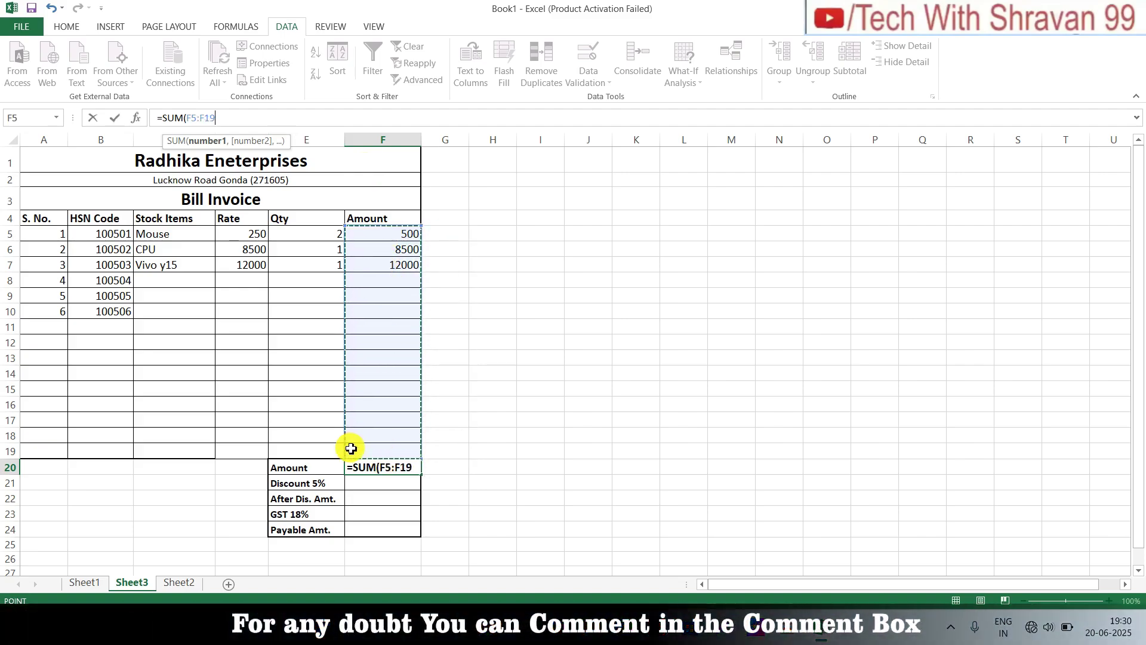
pyautogui.press('Return')
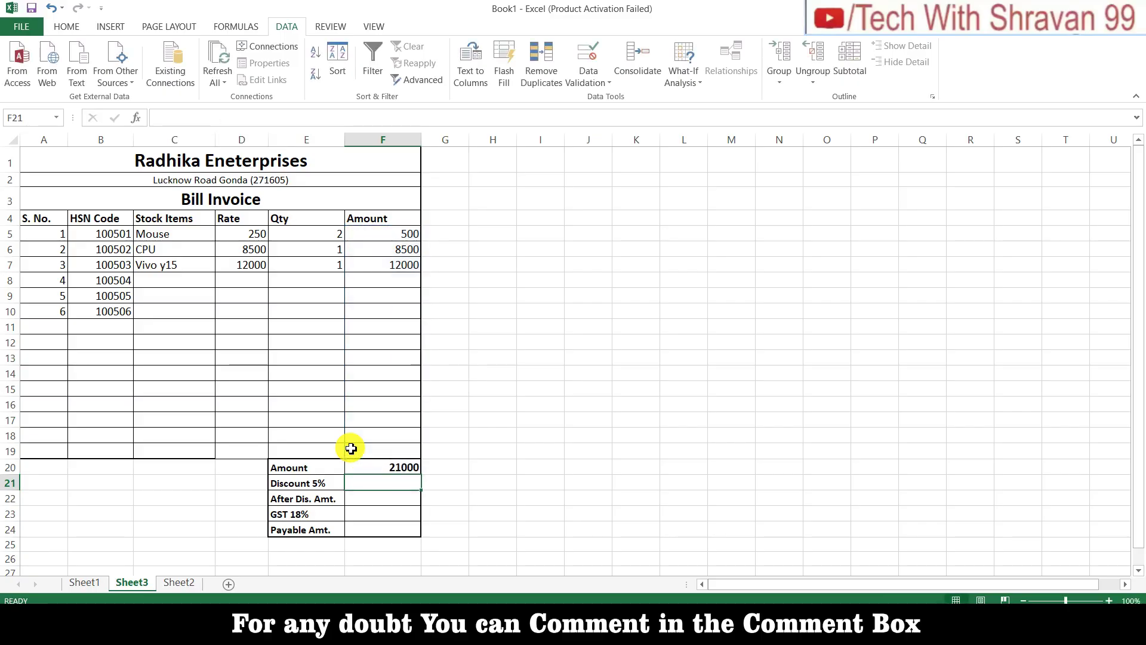
pyautogui.press('Up')
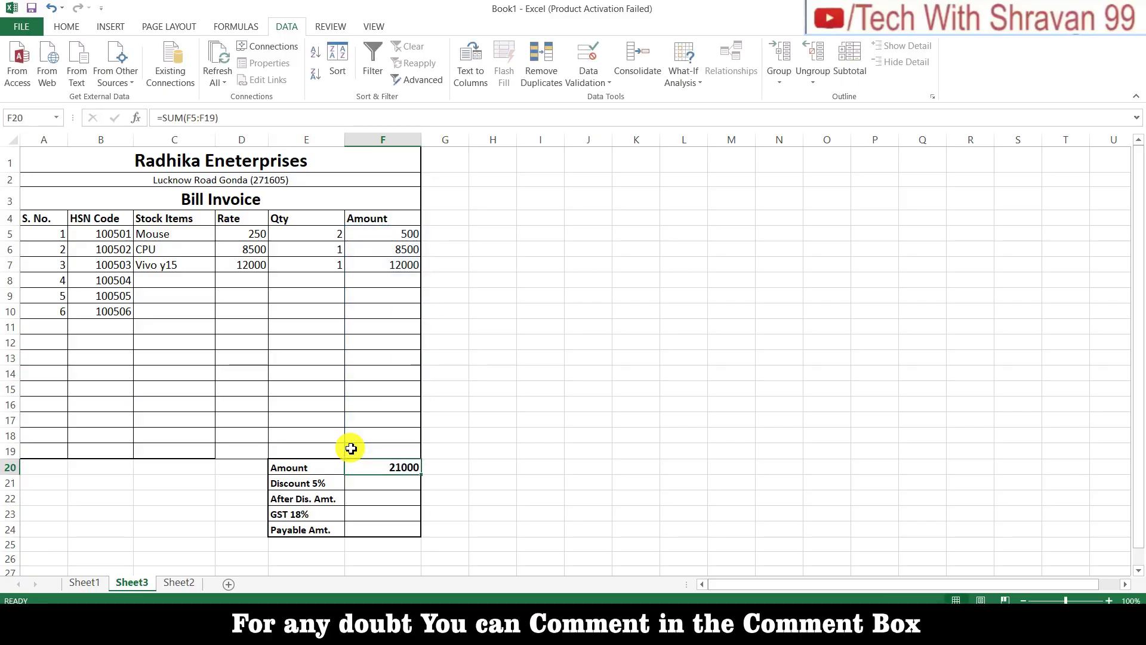
# Step: Calculate the 5% discount on the total in F21 with the formula =F20*5%
pyautogui.click(397, 483)
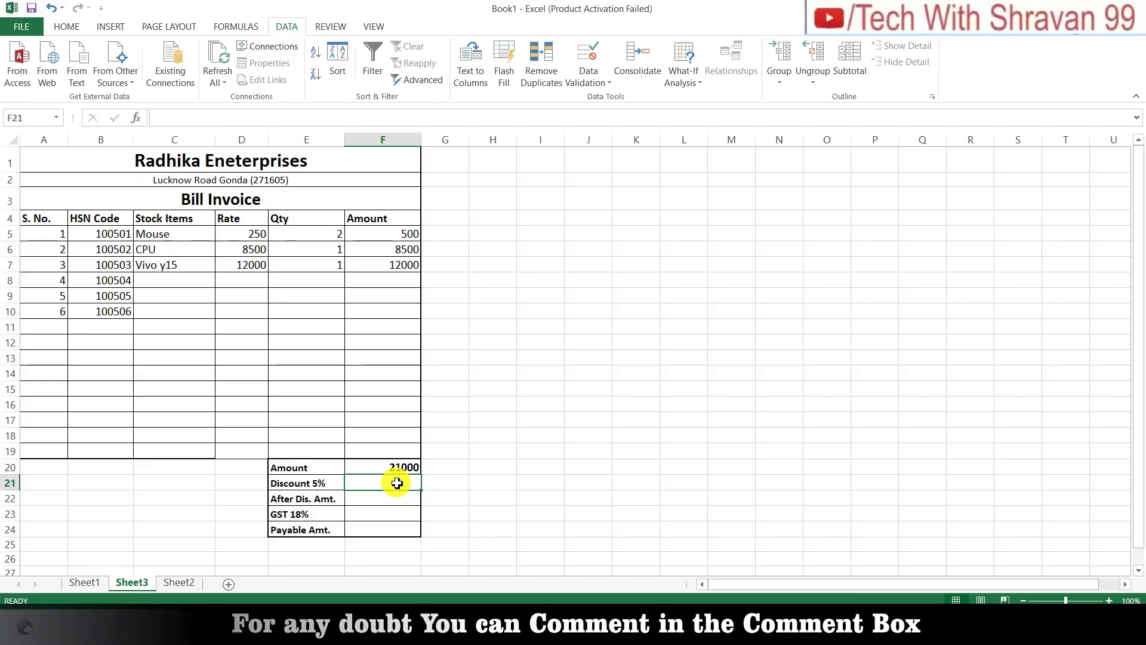
pyautogui.write('=')
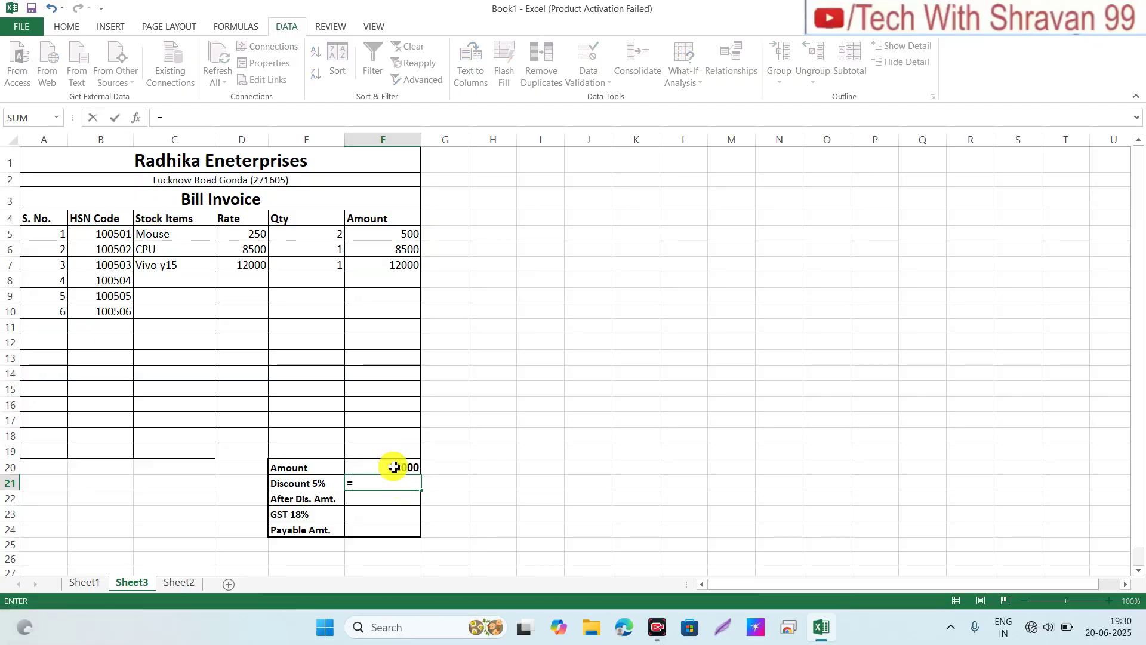
pyautogui.click(393, 467)
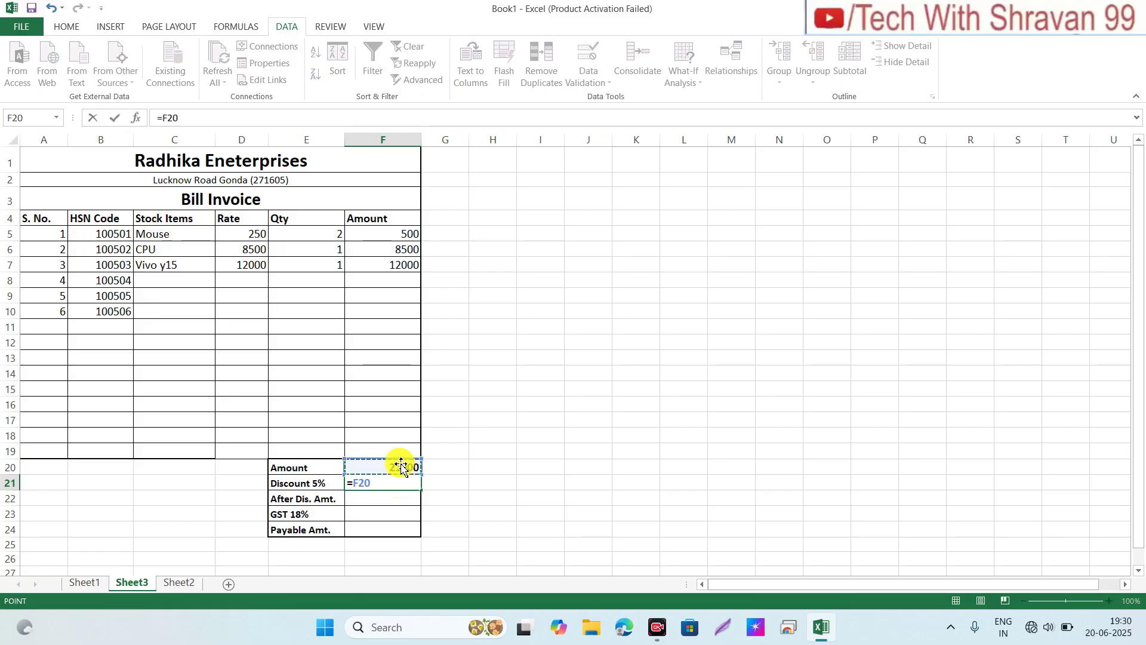
pyautogui.write('*5%')
pyautogui.press('Return')
pyautogui.press('Up')
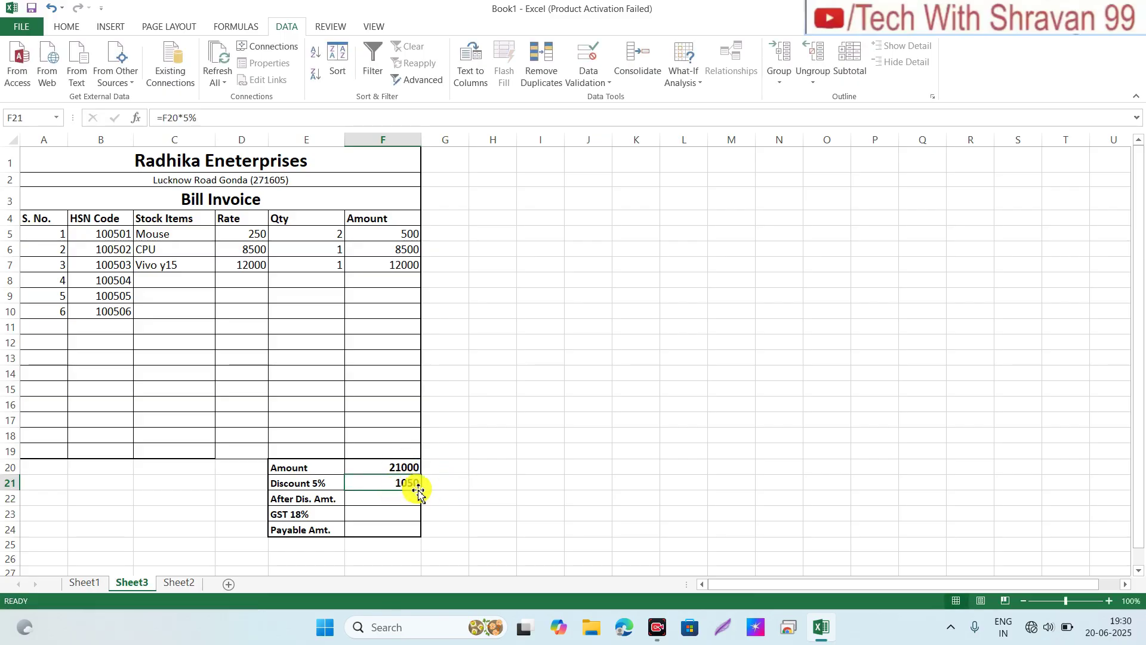
# Step: Calculate the after-discount amount in F22 by subtracting the discount from the total: =F20-F21
pyautogui.click(400, 500)
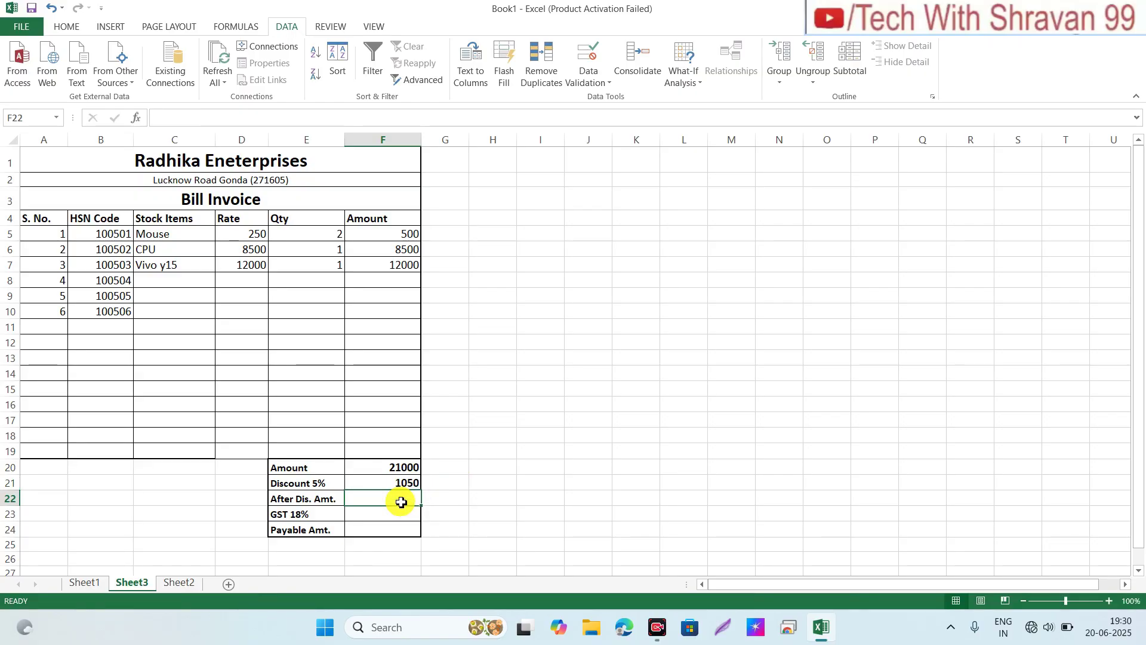
pyautogui.write('=')
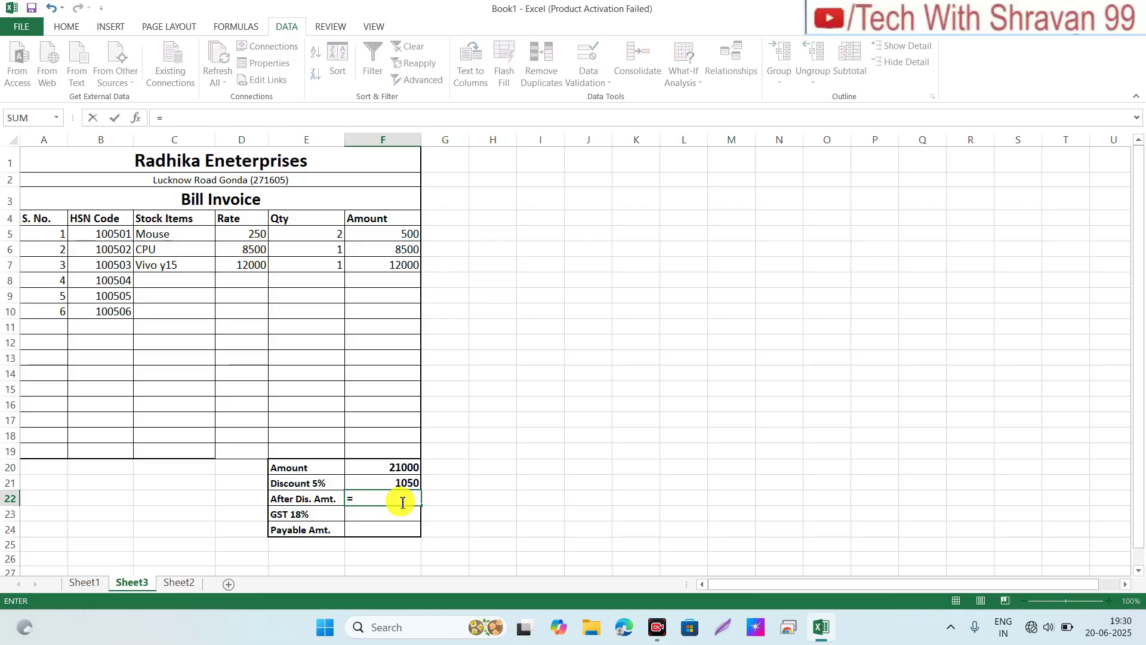
pyautogui.click(397, 471)
pyautogui.write('-')
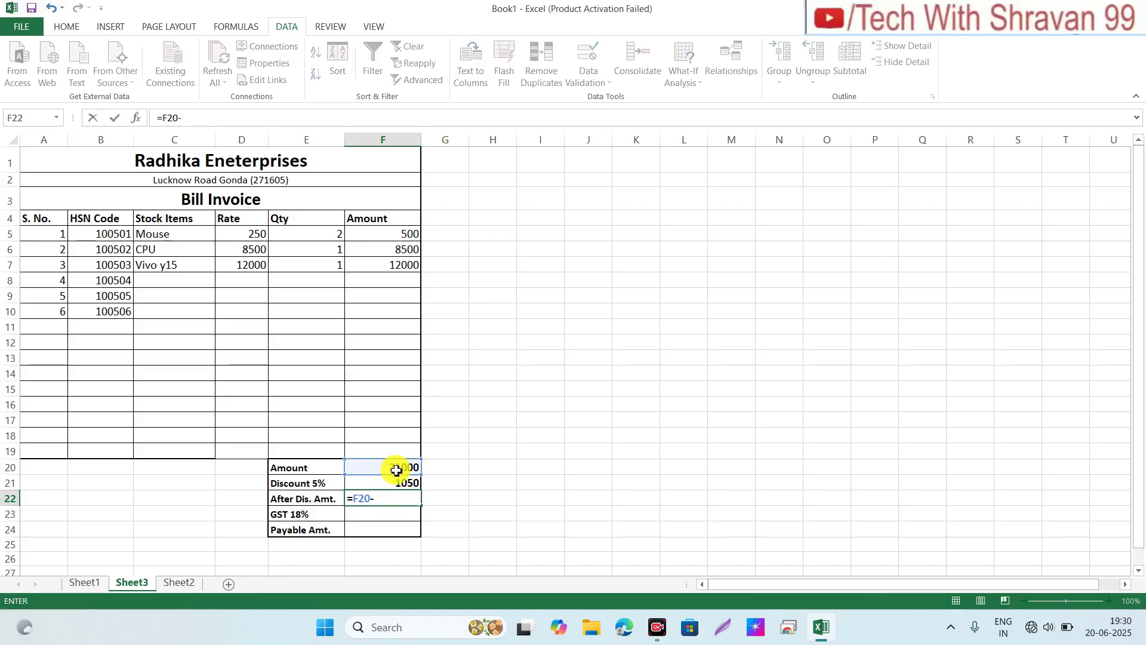
pyautogui.click(400, 486)
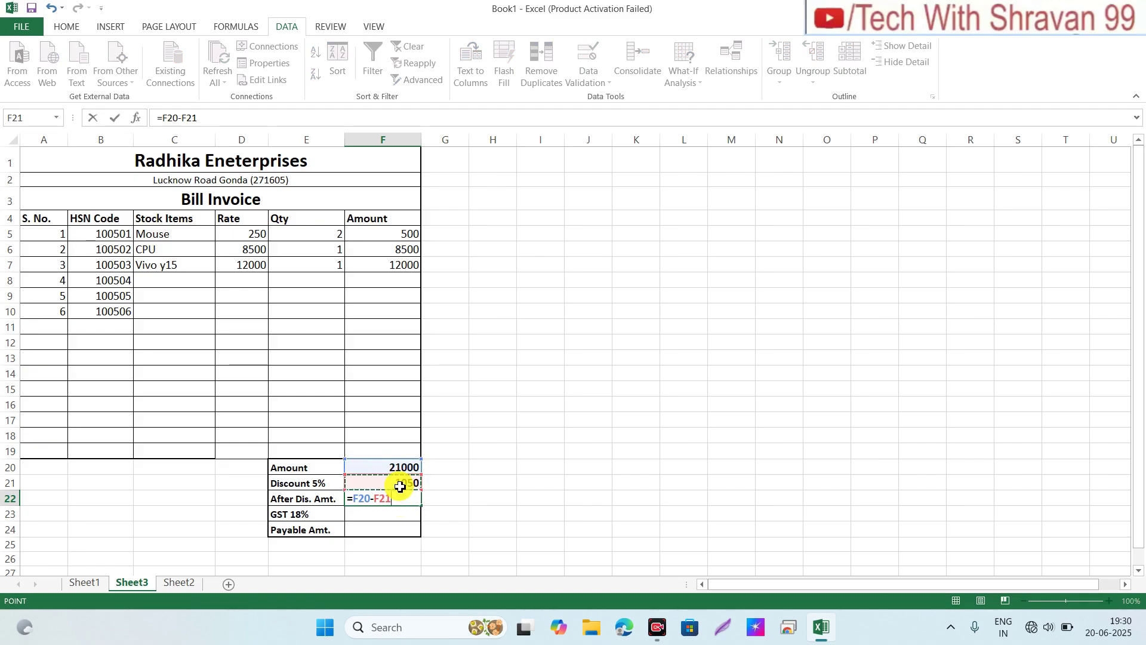
pyautogui.press('Return')
pyautogui.press('Up')
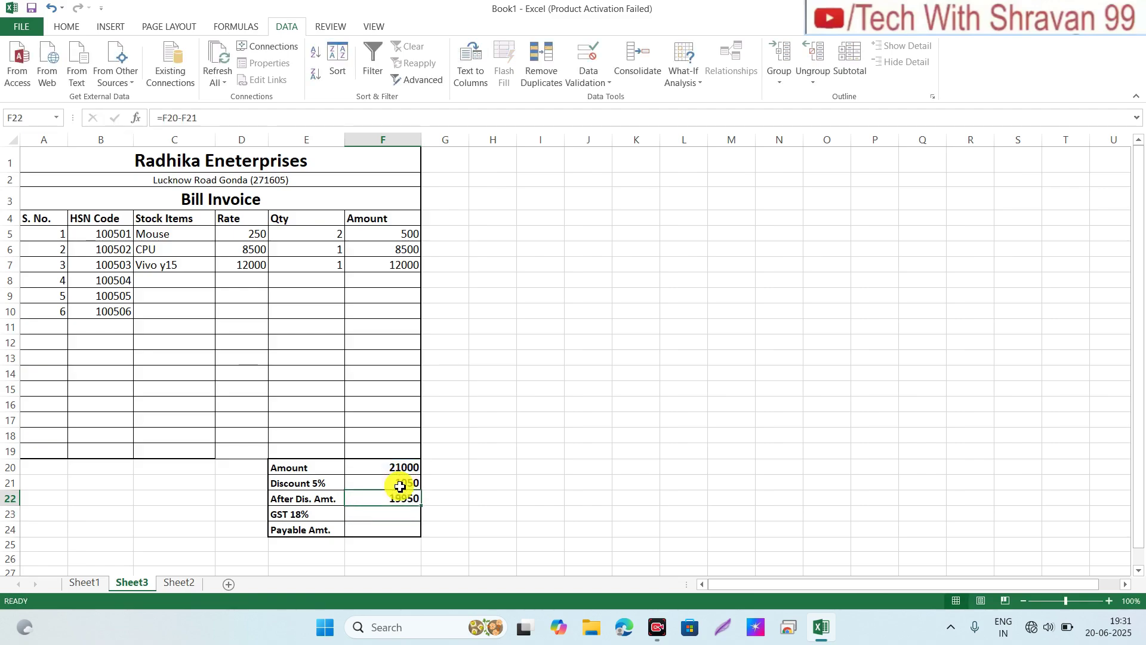
# Step: Calculate the 18% GST on the discounted amount in F23 with the formula =F22*18%
pyautogui.click(378, 516)
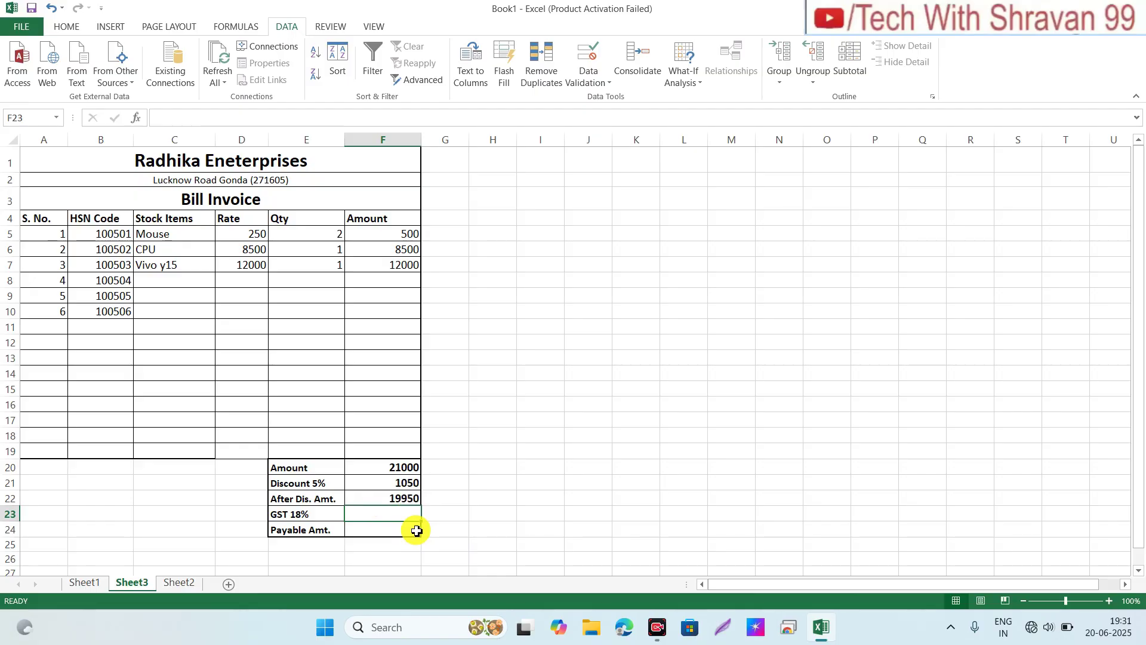
pyautogui.write('=')
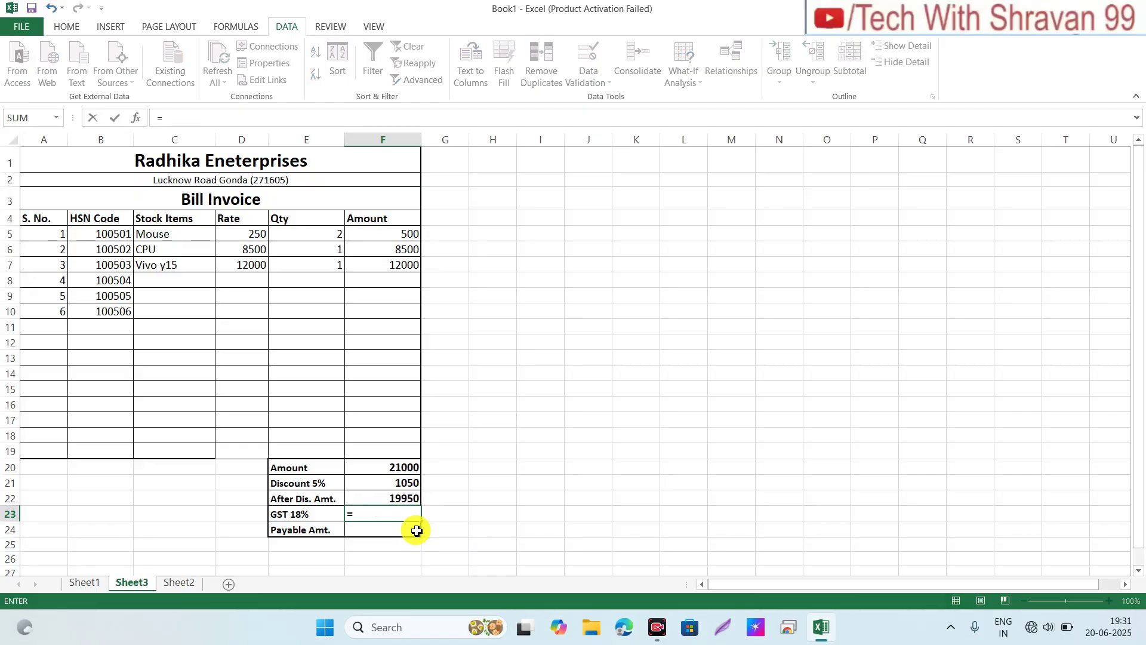
pyautogui.click(381, 498)
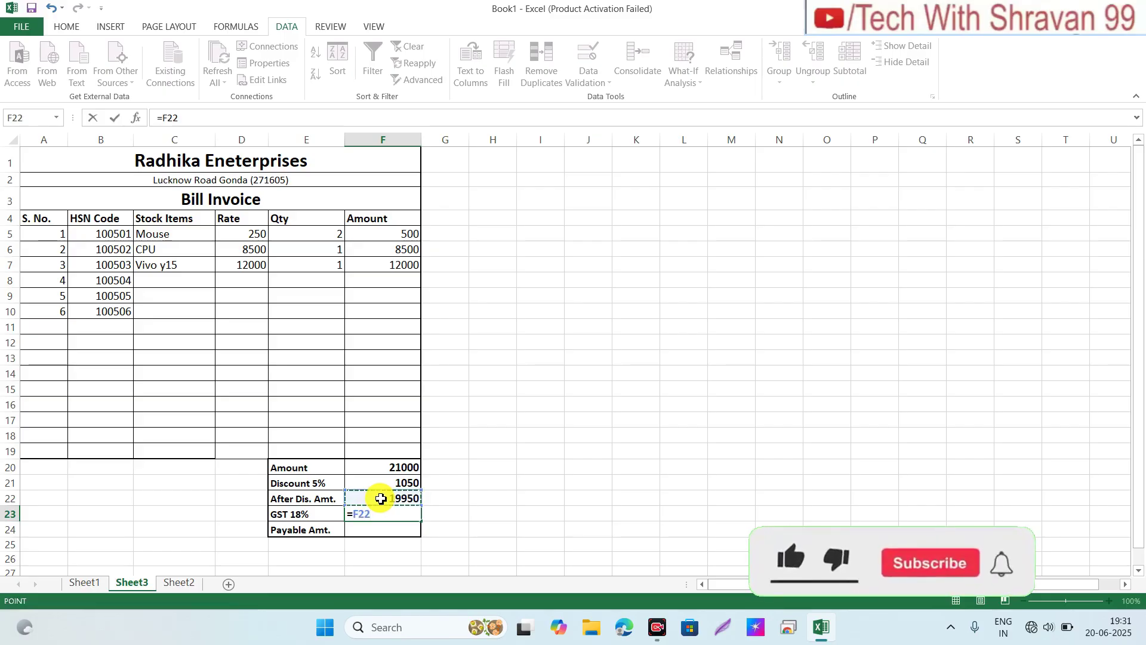
pyautogui.write('*18')
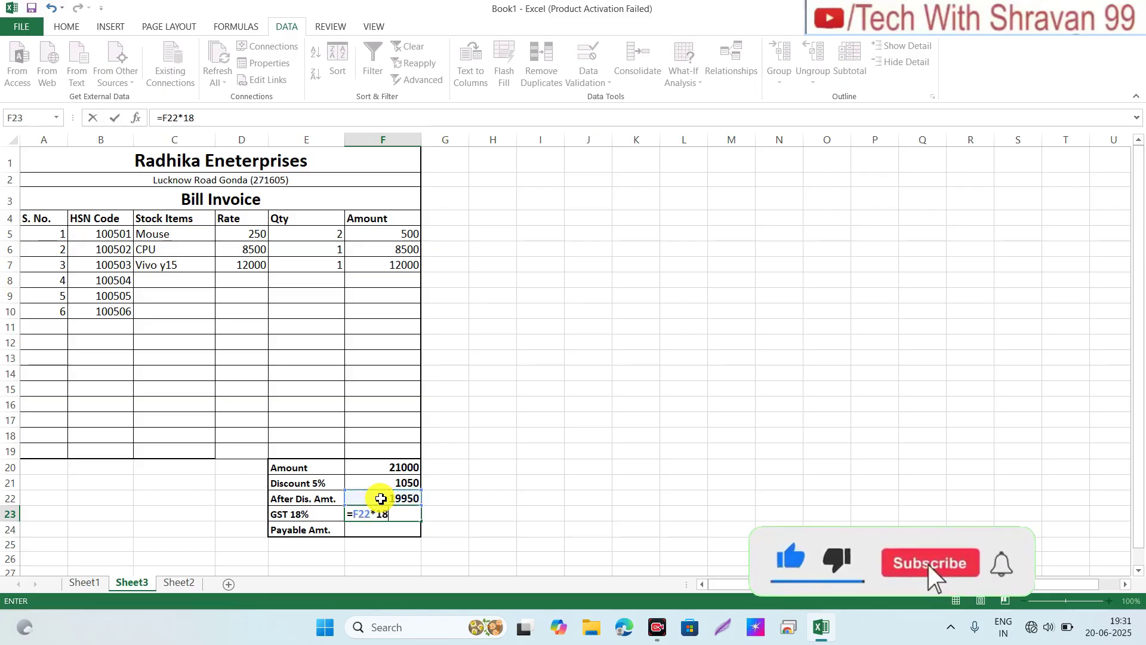
pyautogui.write('%')
pyautogui.press('Return')
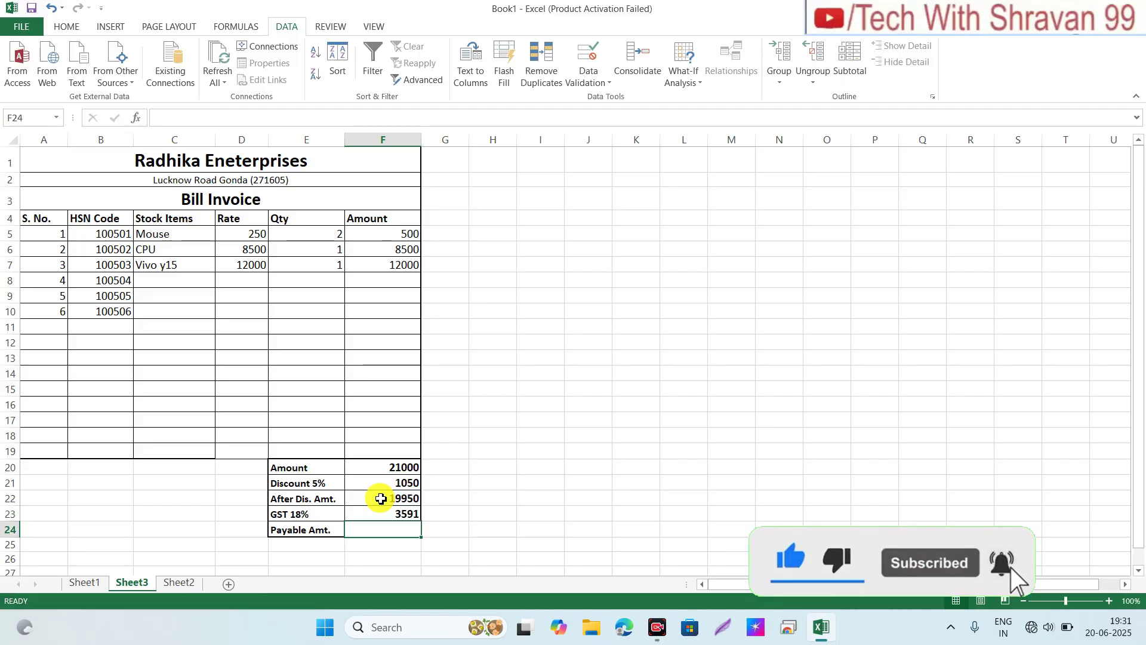
pyautogui.press('Up')
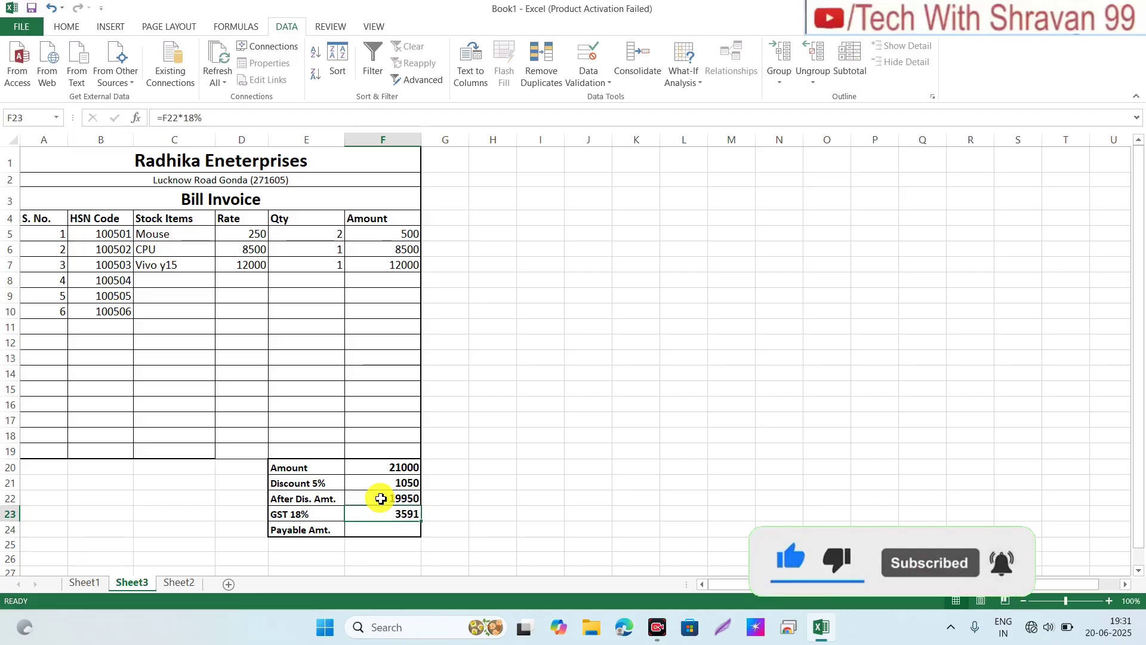
# Step: Calculate the payable amount in F24 by adding the after-discount amount and GST: =SUM(F22:F23)
pyautogui.click(399, 532)
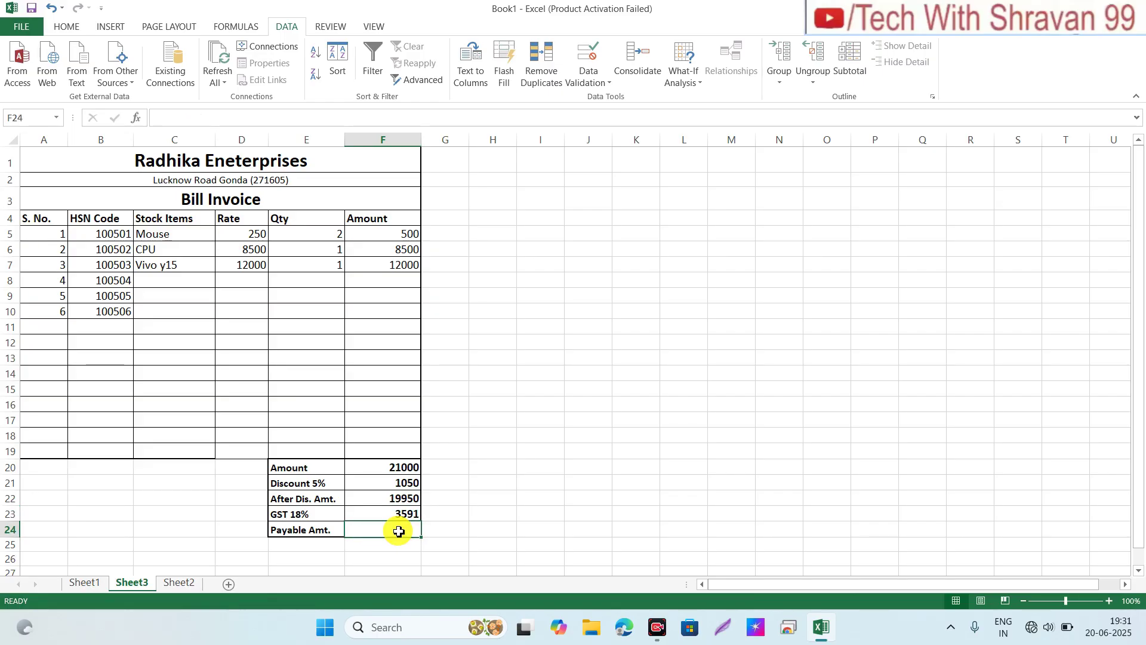
pyautogui.write('=')
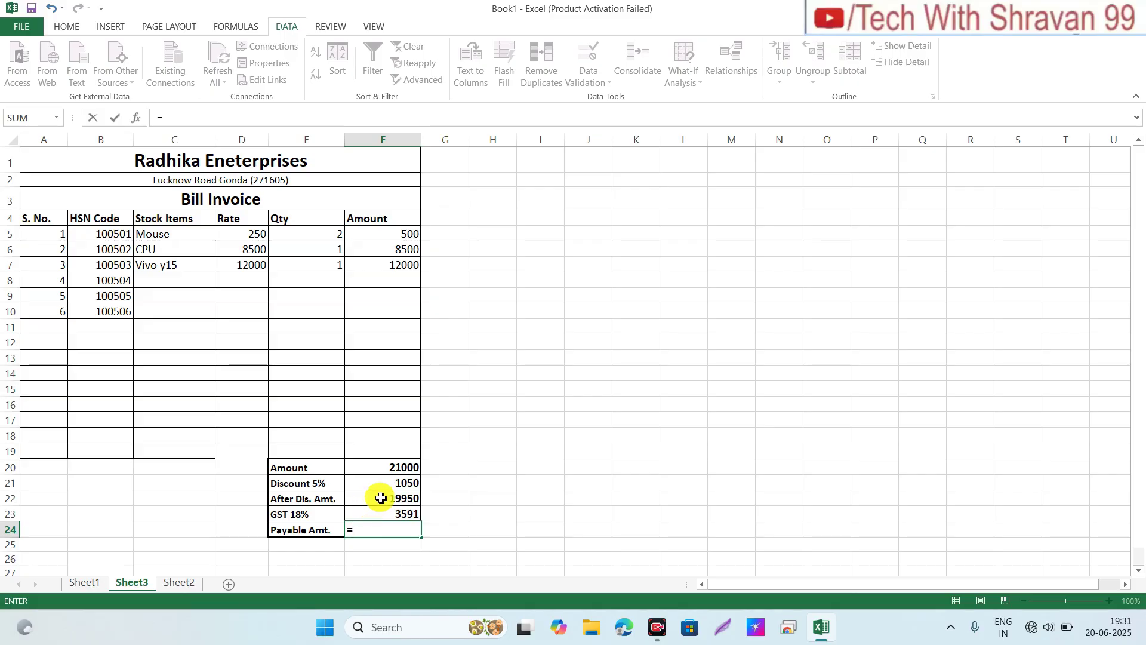
pyautogui.write('sum')
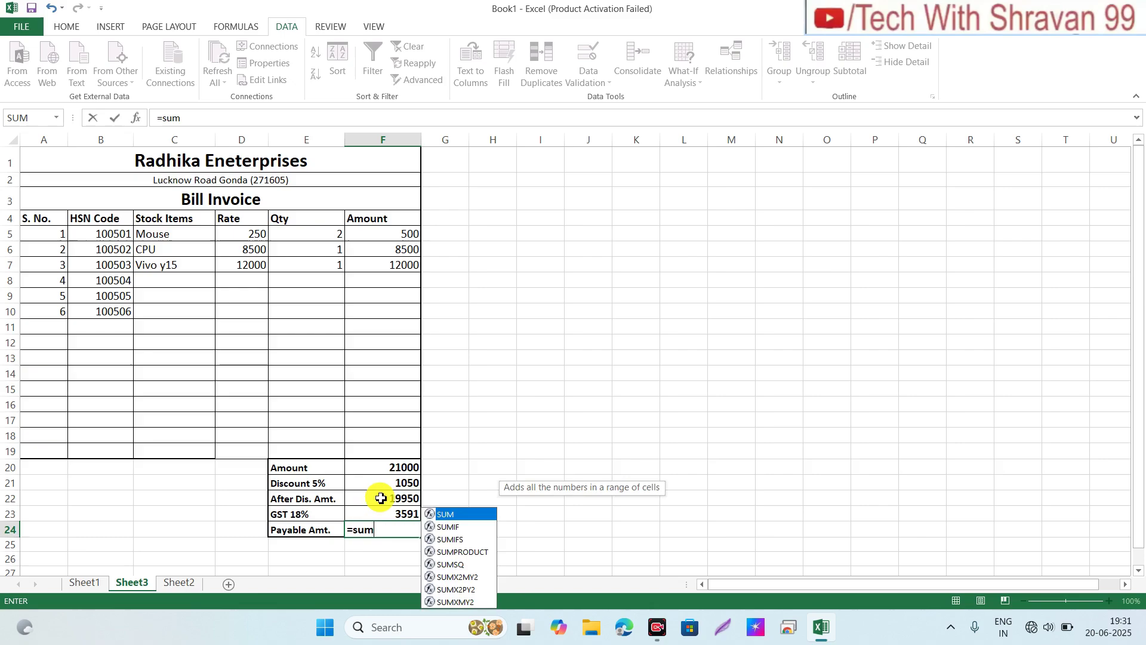
pyautogui.press('Tab')
pyautogui.moveTo(381, 498); pyautogui.dragTo(382, 507)
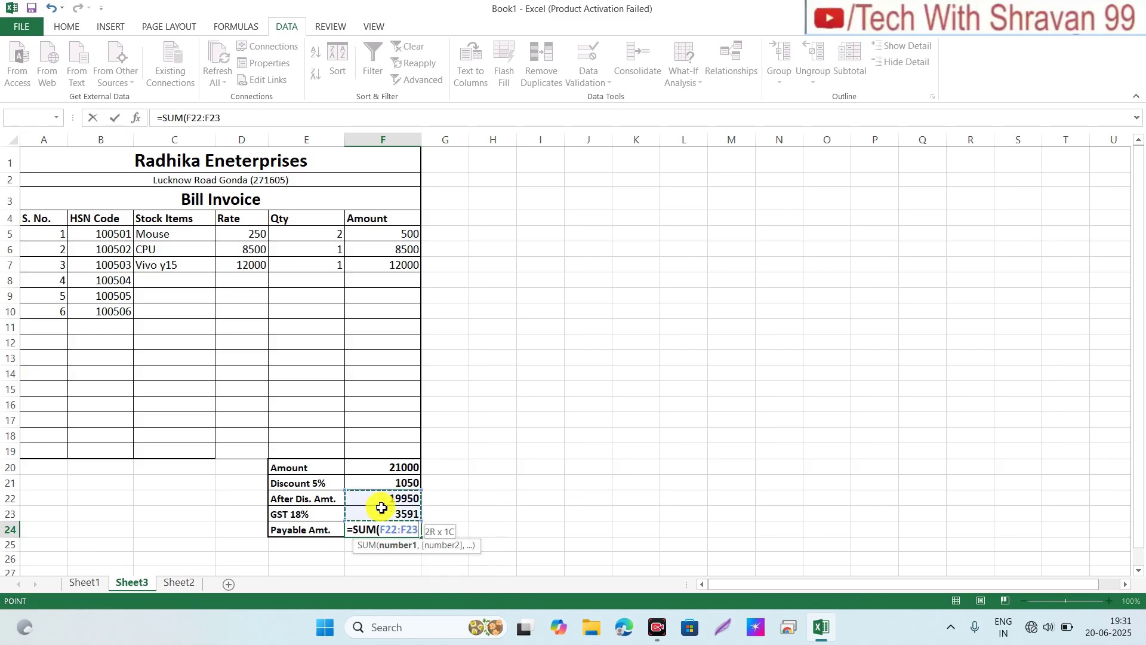
pyautogui.write(')')
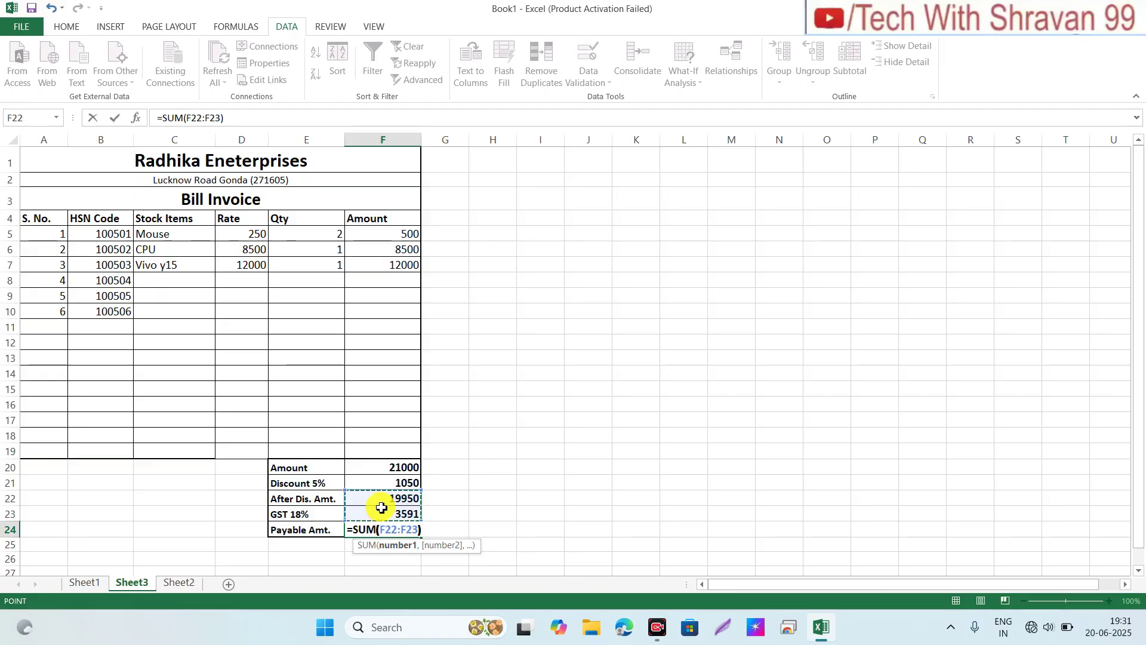
pyautogui.press('Return')
pyautogui.press('Up')
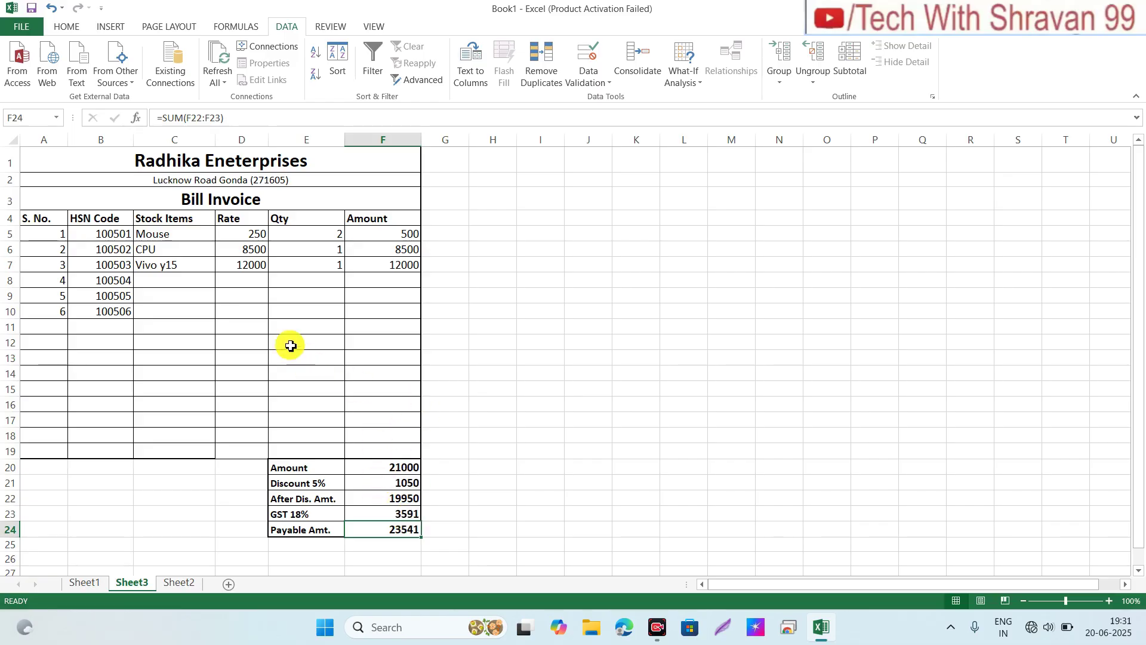
# Step: Choose Monitor 15" as the fourth stock item in C8 and check its rate, quantity and amount cells
pyautogui.click(202, 281)
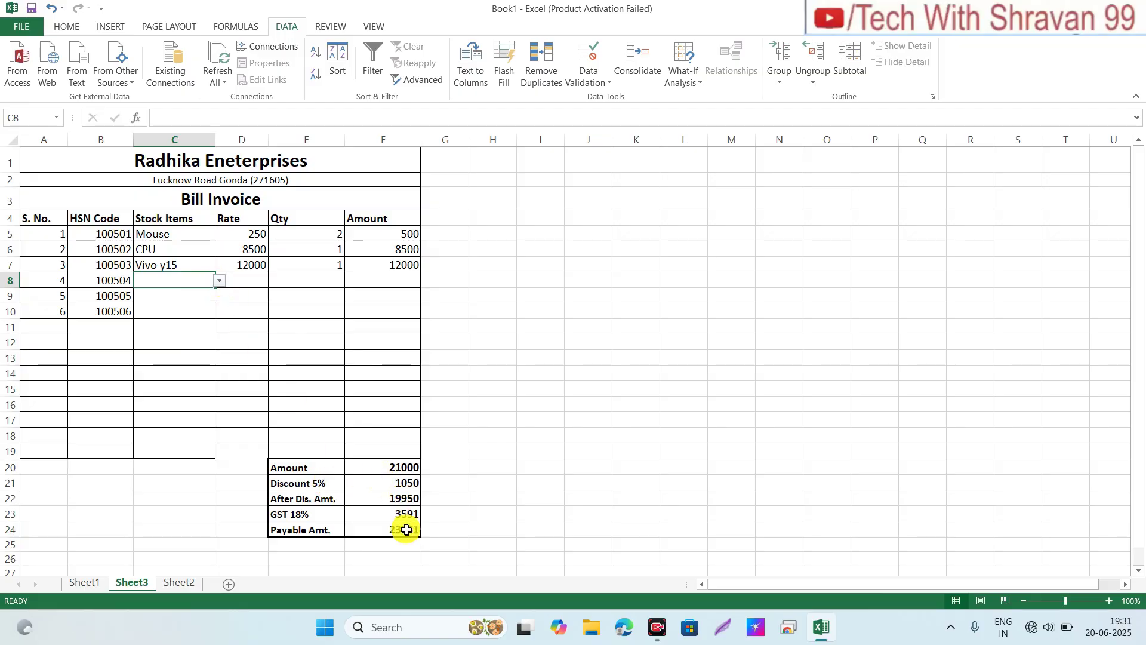
pyautogui.click(219, 283)
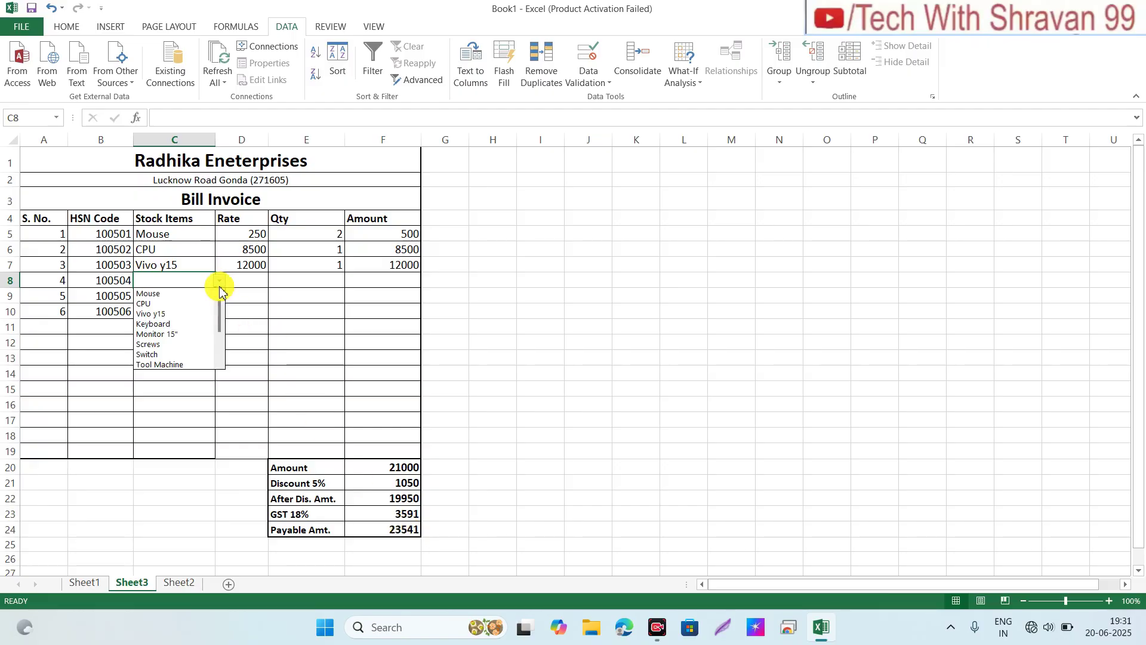
pyautogui.click(158, 334)
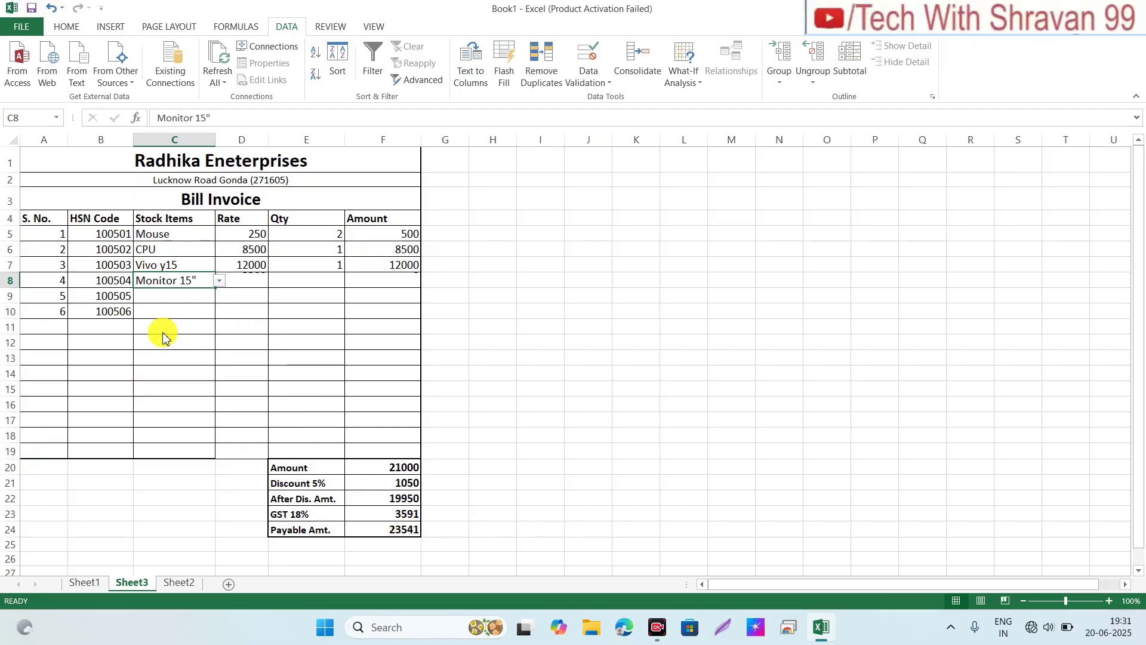
pyautogui.click(255, 286)
pyautogui.click(399, 279)
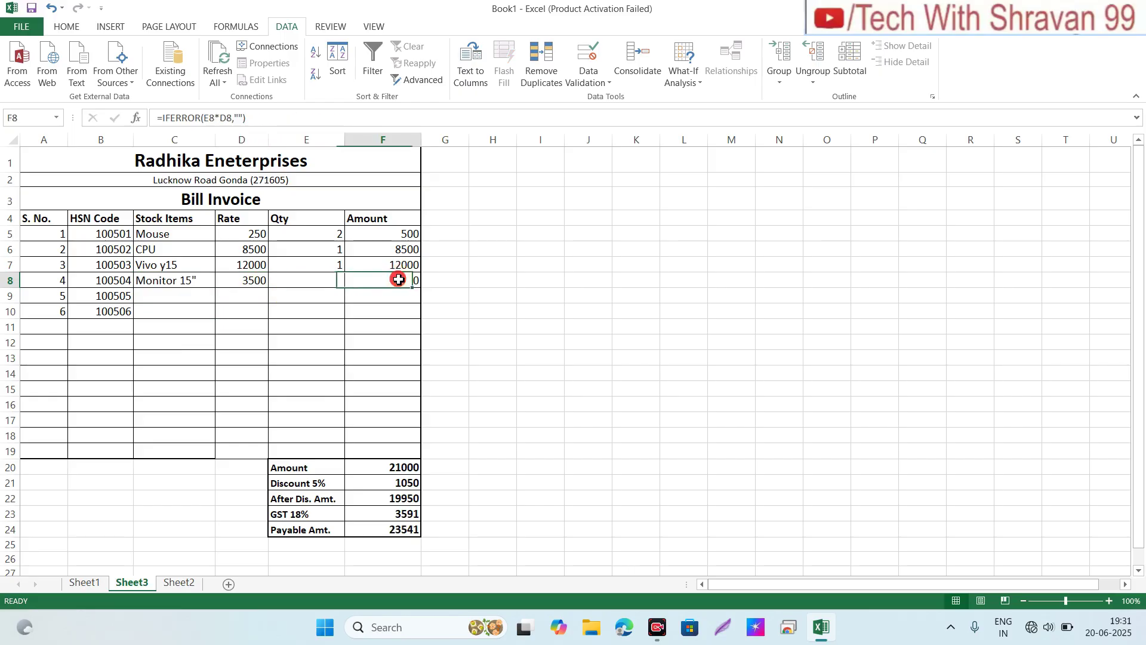
pyautogui.click(323, 285)
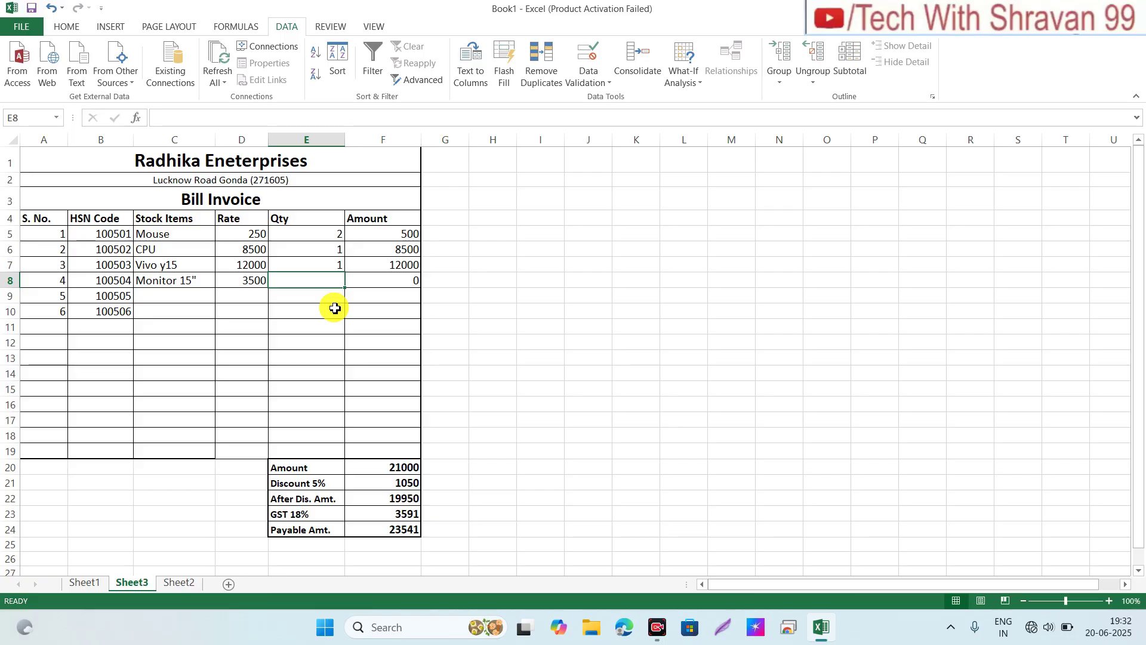
pyautogui.press('Right')
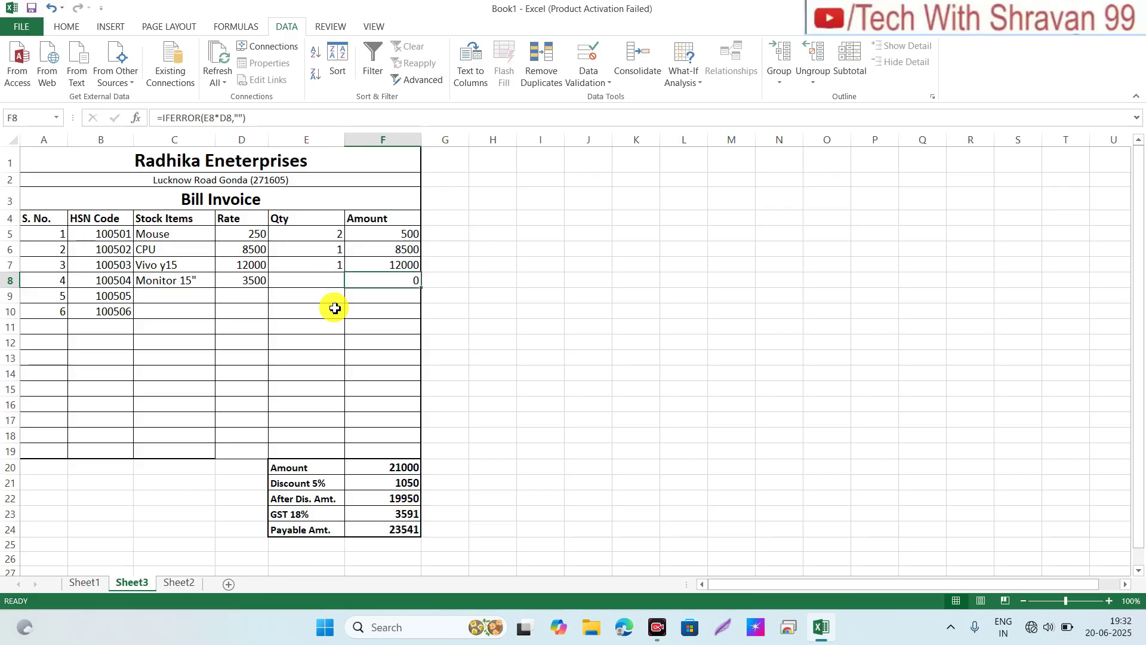
# Step: Enter a quantity of 2 for Monitor 15" in E8 and check its rate, quantity and amount cells
pyautogui.press('Left')
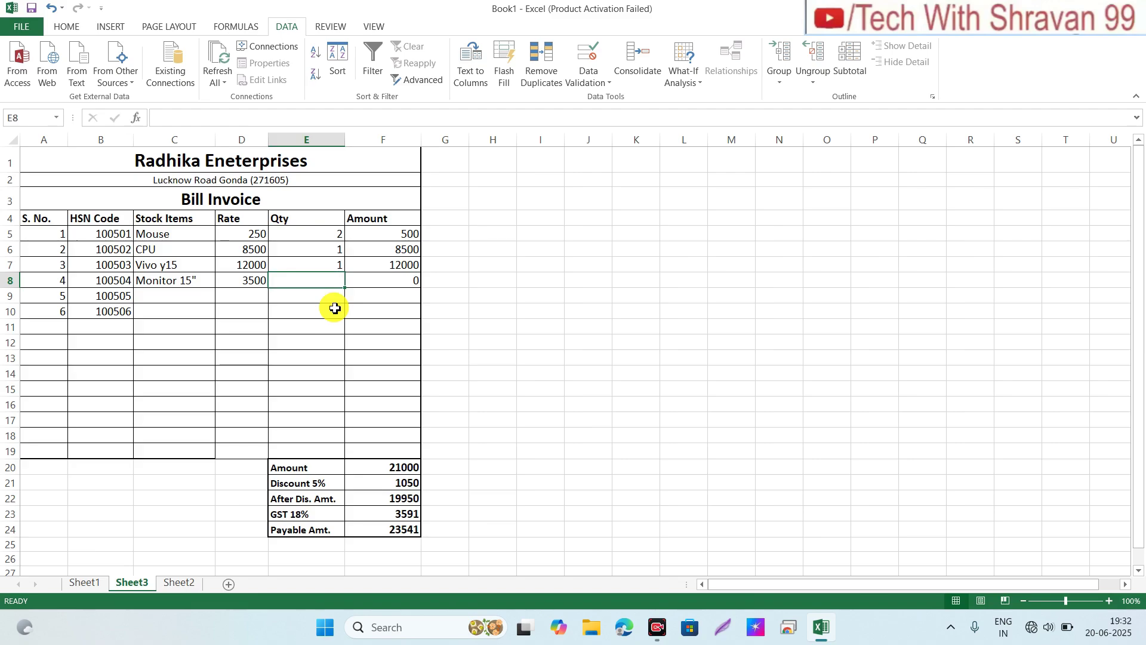
pyautogui.write('2')
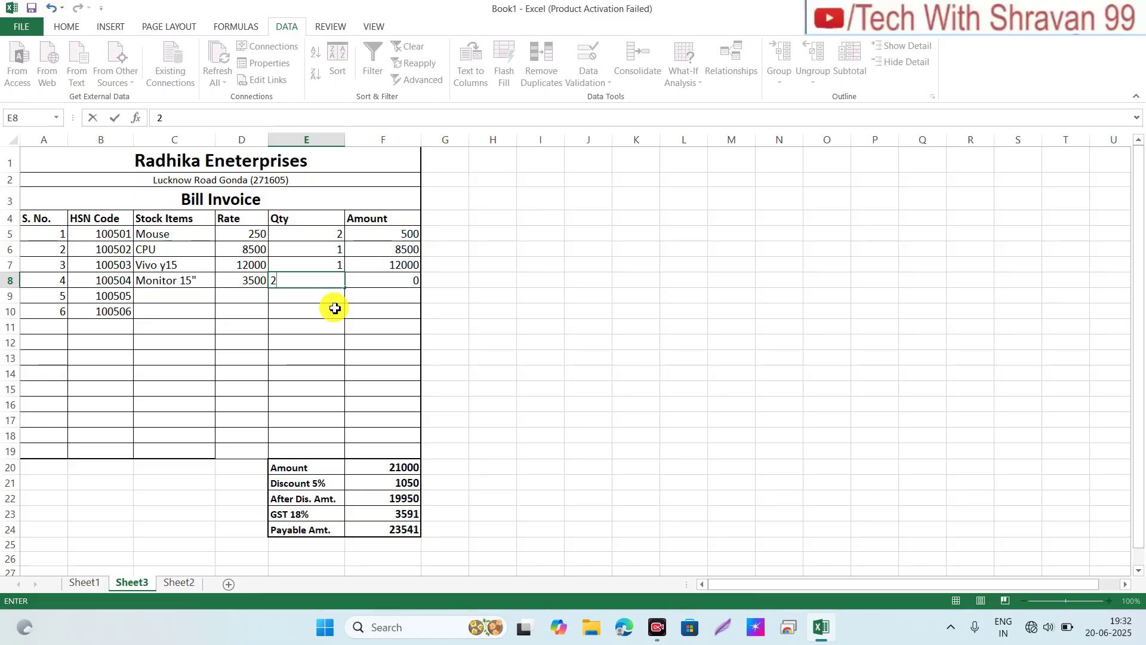
pyautogui.press('Return')
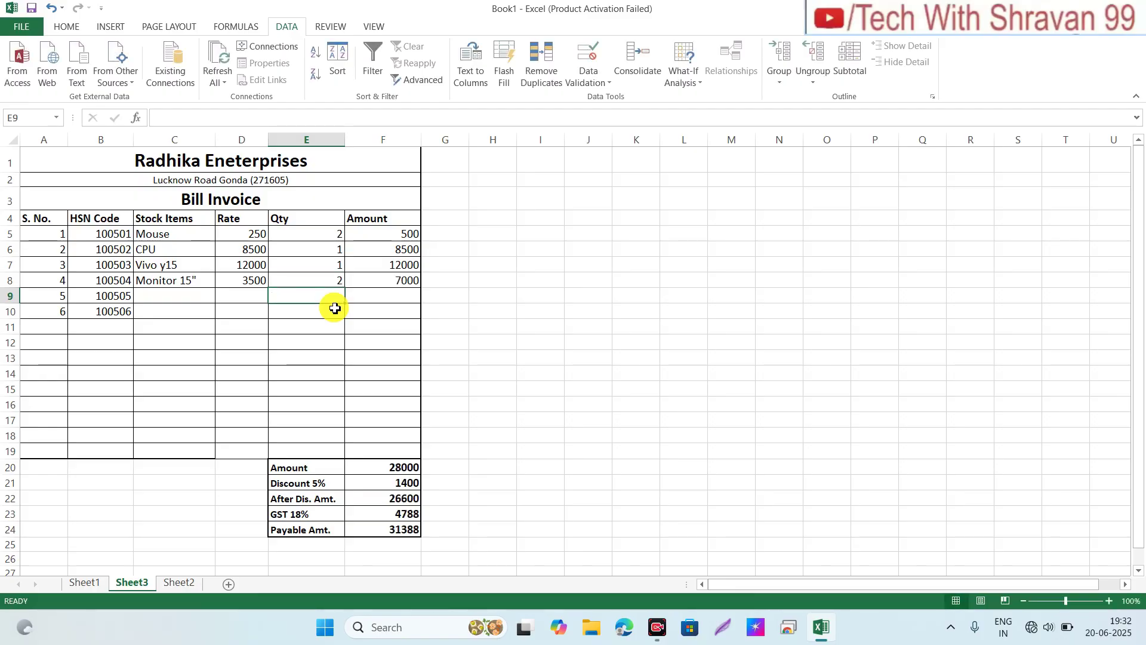
pyautogui.click(396, 281)
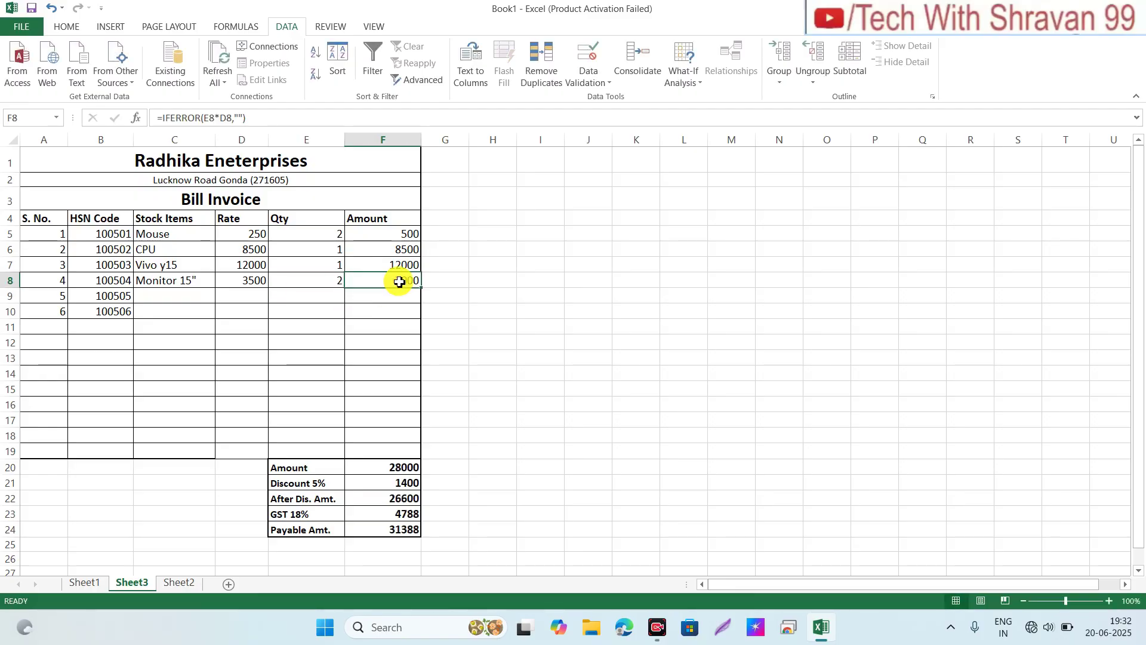
pyautogui.click(258, 287)
pyautogui.click(308, 287)
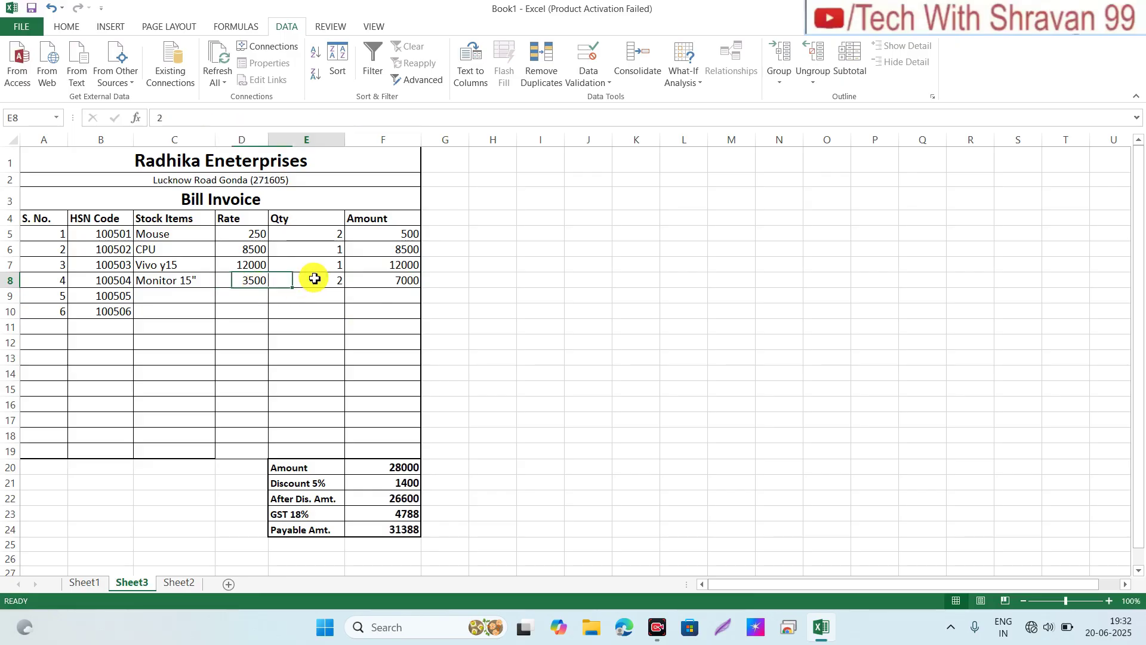
pyautogui.click(377, 278)
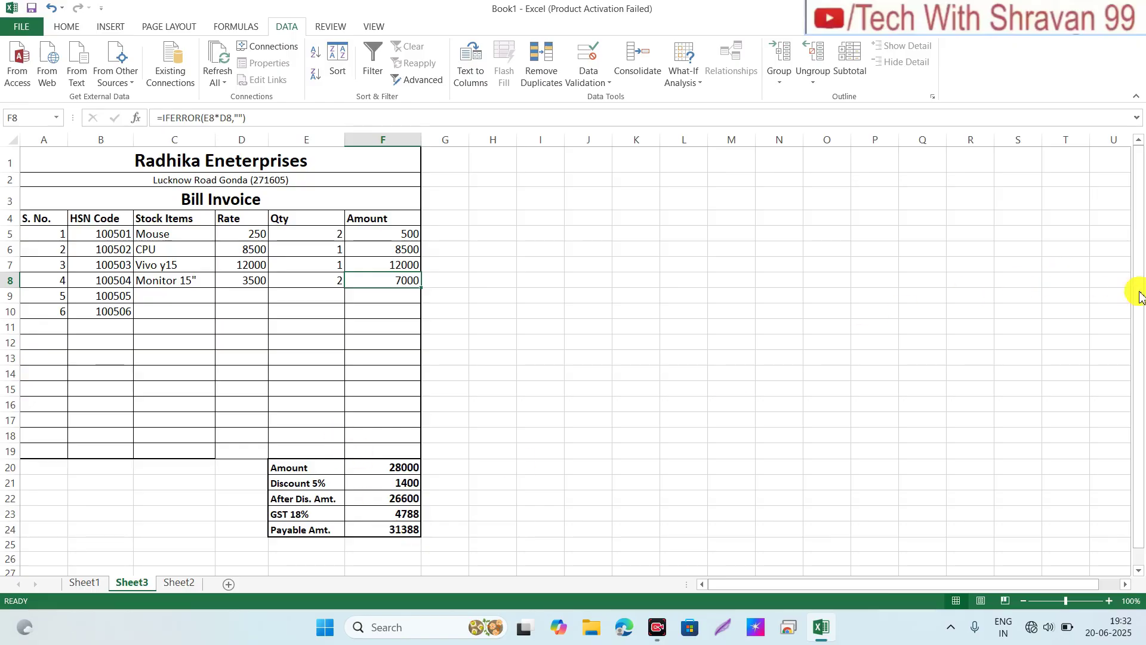
# Step: Fill the merged company name row with green and the Bill Invoice heading row with yellow
pyautogui.click(320, 159)
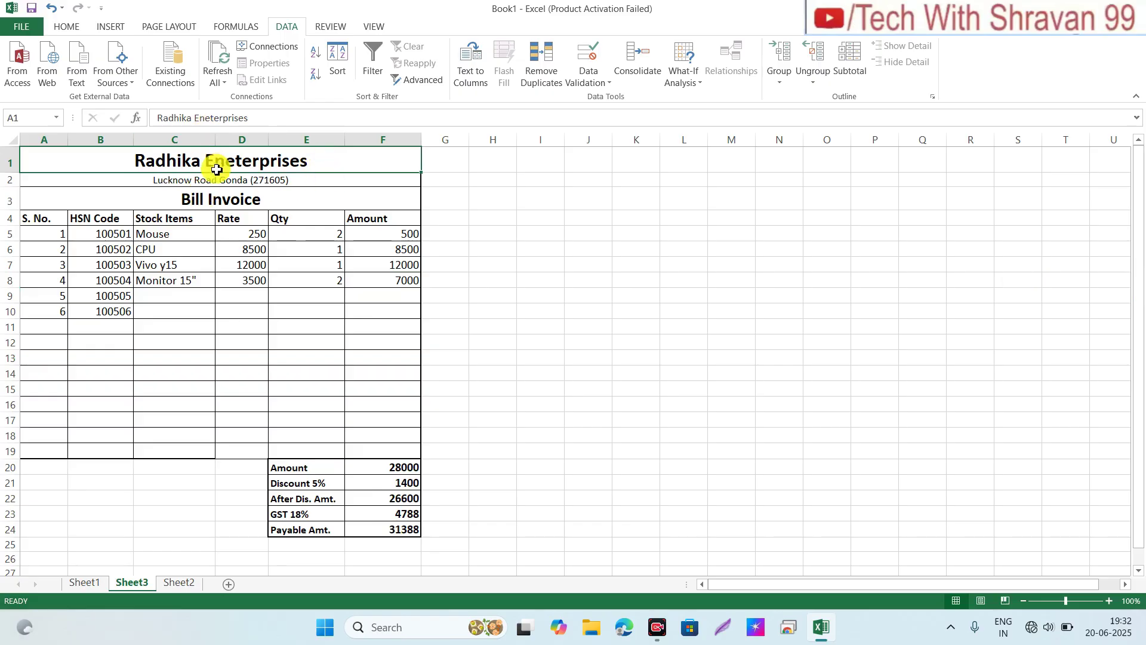
pyautogui.click(68, 25)
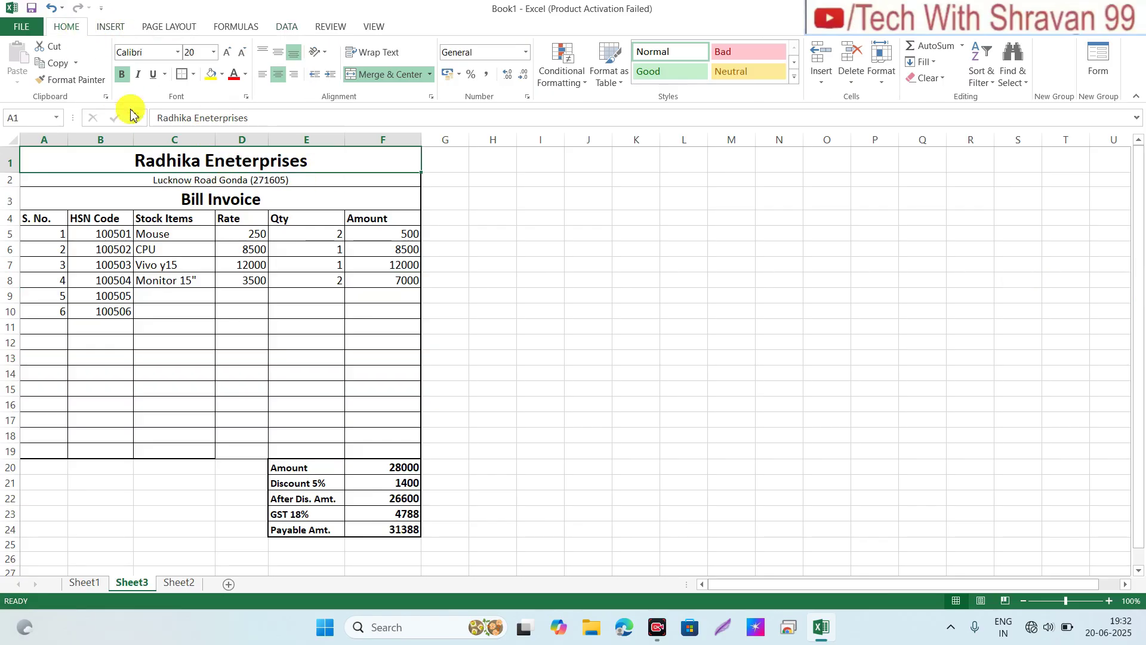
pyautogui.click(224, 74)
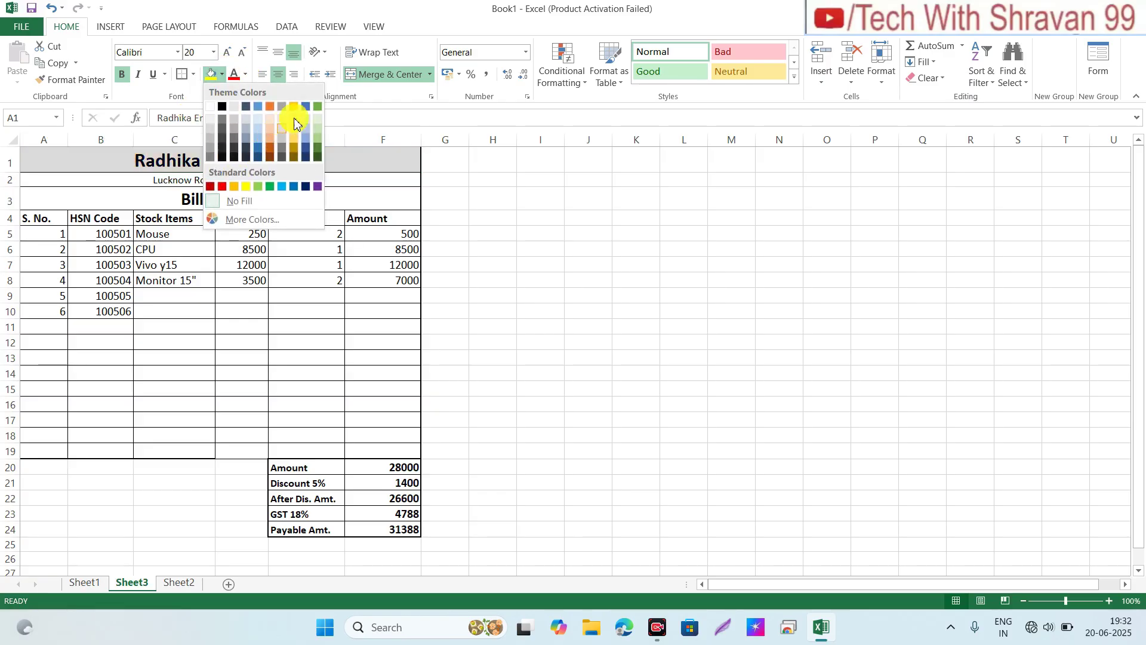
pyautogui.click(313, 102)
pyautogui.click(154, 200)
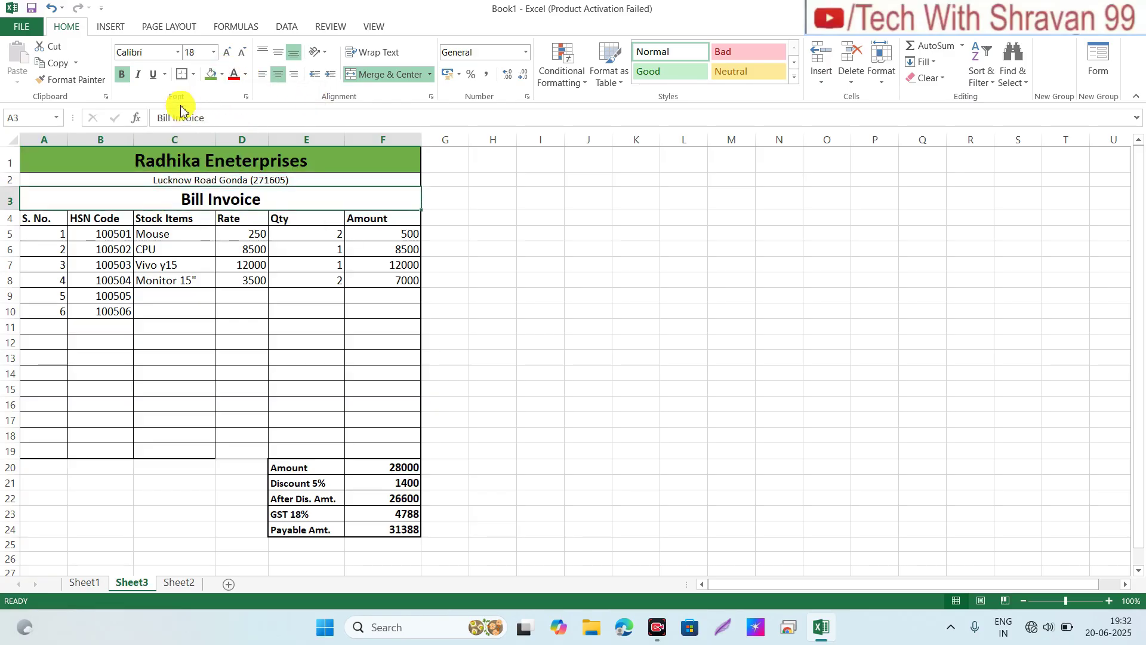
pyautogui.click(222, 74)
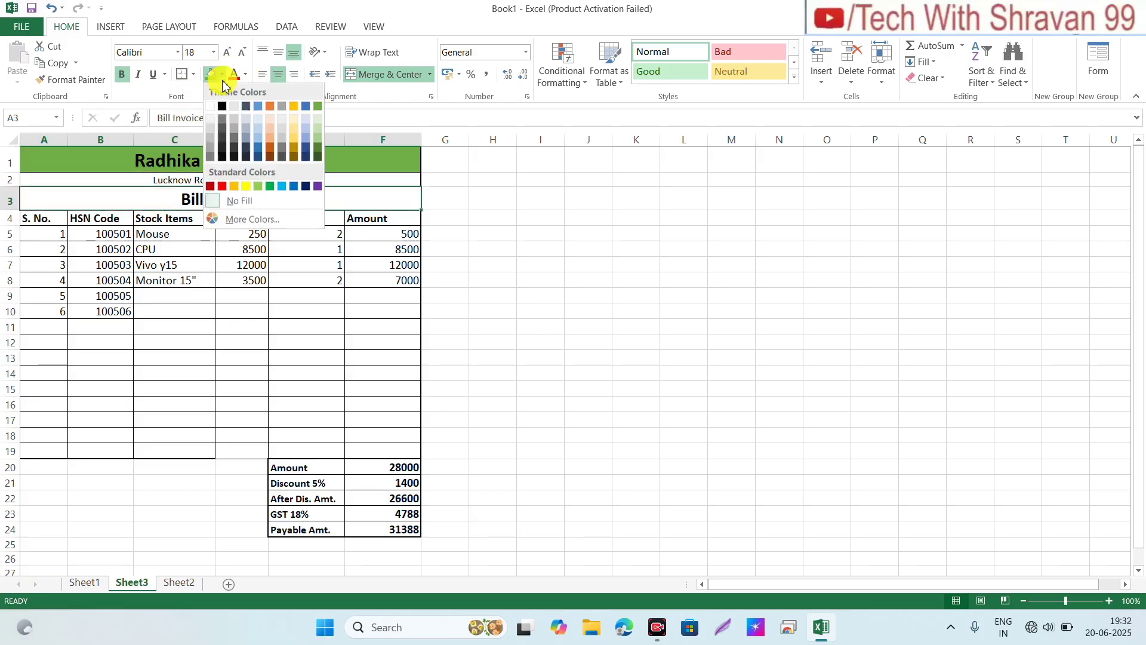
pyautogui.click(242, 187)
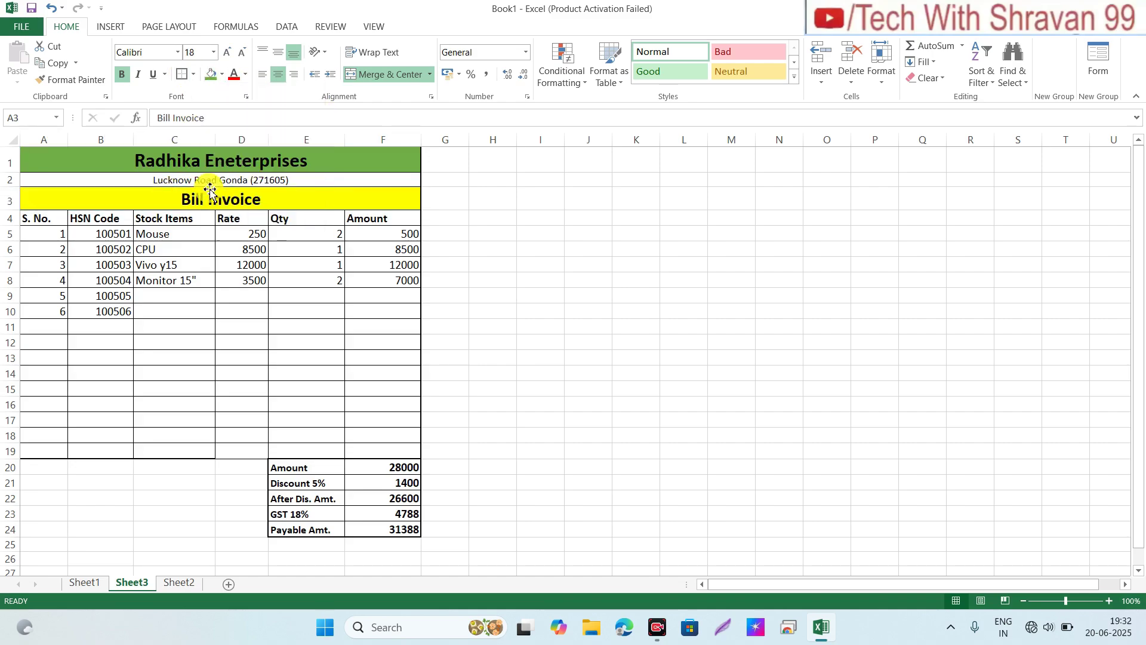
# Step: Fill the column header cells from S. No. to Amount (A4:F4) with gray
pyautogui.click(64, 218)
pyautogui.hotkey('shift', 'Right')
pyautogui.hotkey('shift', 'Right')
pyautogui.hotkey('shift', 'Right')
pyautogui.hotkey('shift', 'Right')
pyautogui.hotkey('shift', 'Right')
pyautogui.hotkey('shift', 'Right')
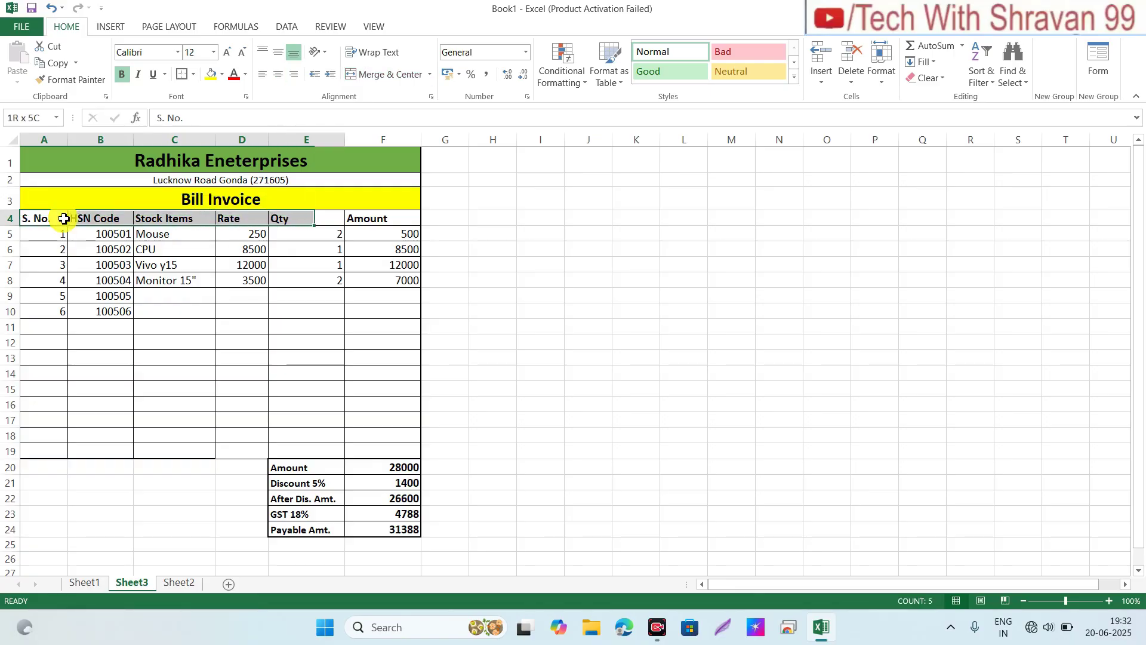
pyautogui.hotkey('shift', 'Left')
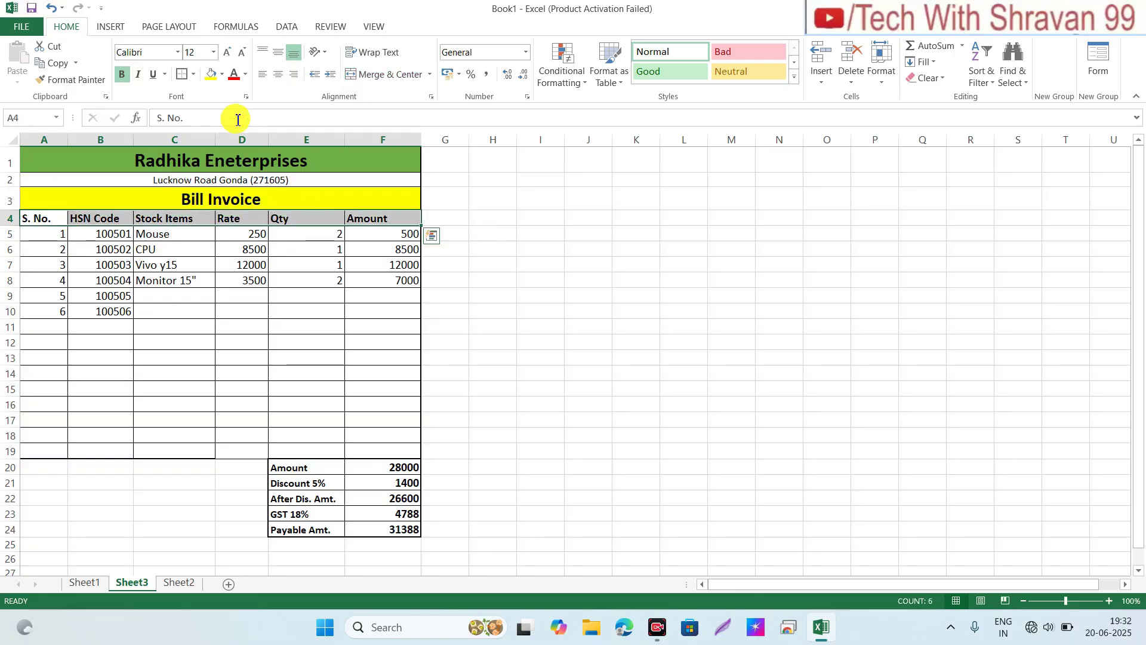
pyautogui.click(223, 75)
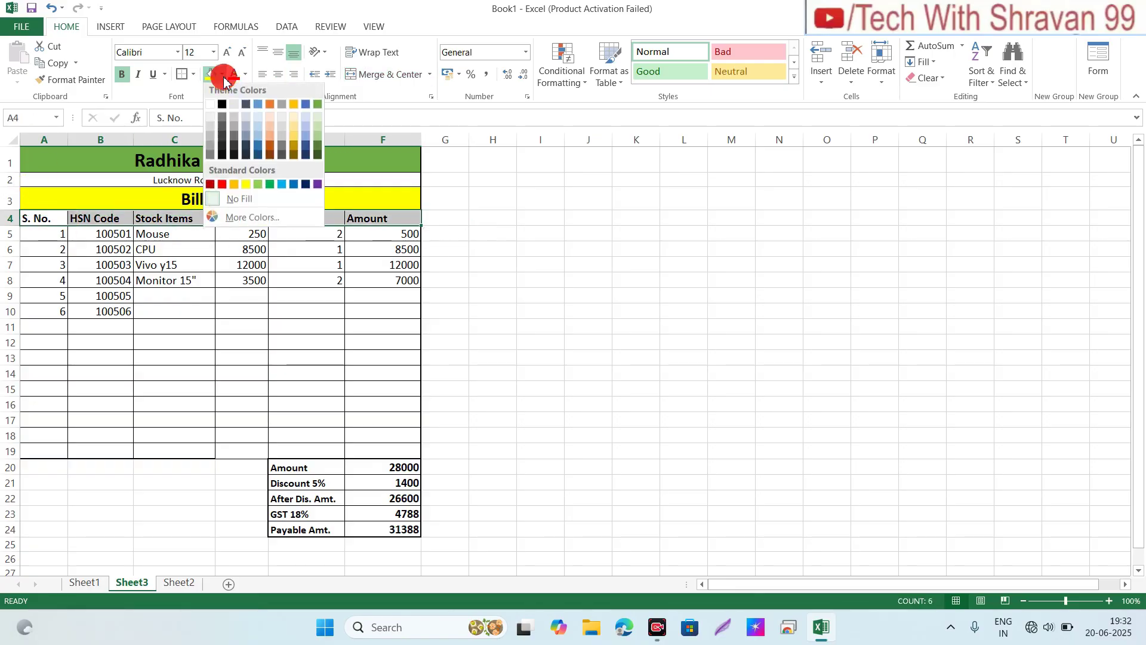
pyautogui.click(210, 147)
pyautogui.click(124, 249)
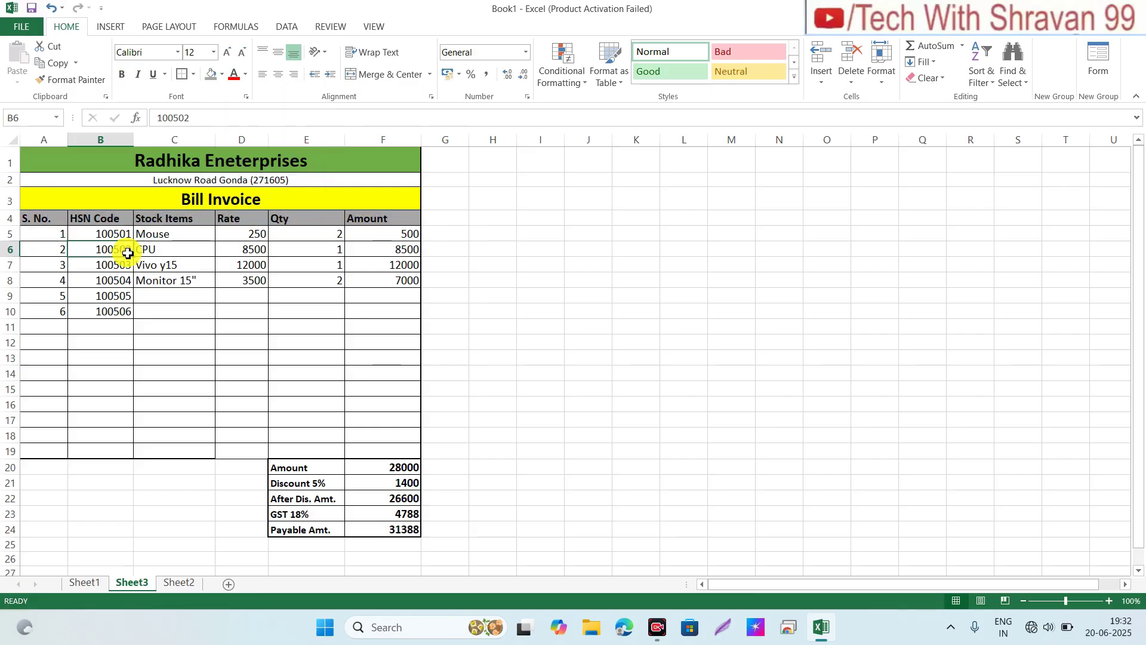
pyautogui.click(170, 278)
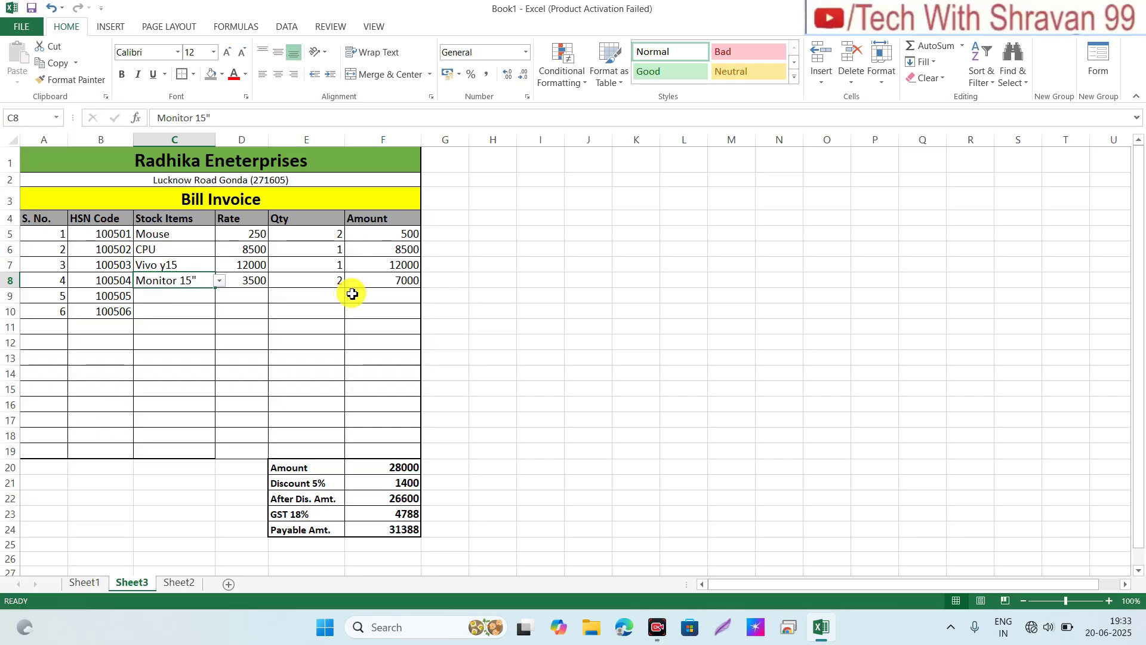
pyautogui.click(370, 294)
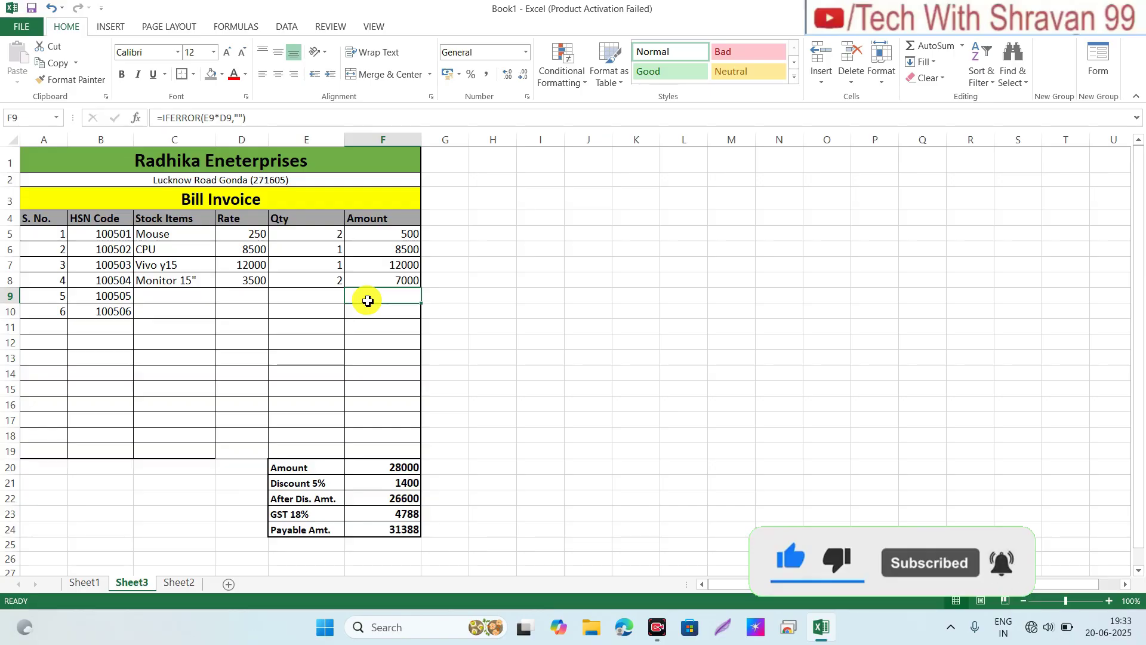
pyautogui.click(212, 315)
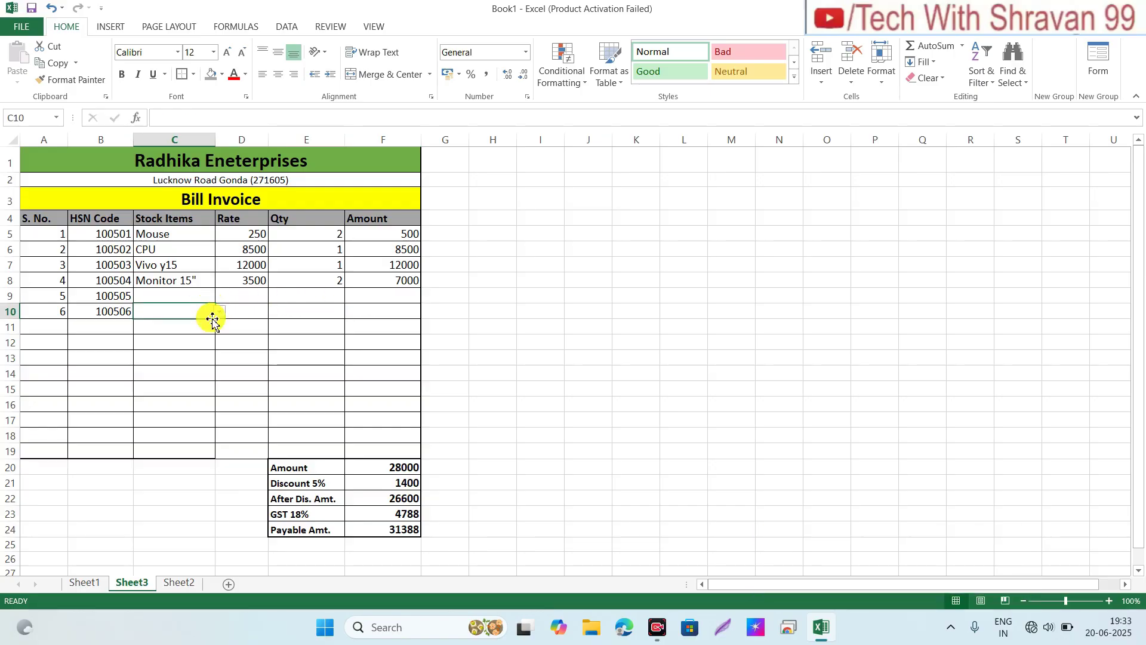
pyautogui.click(250, 325)
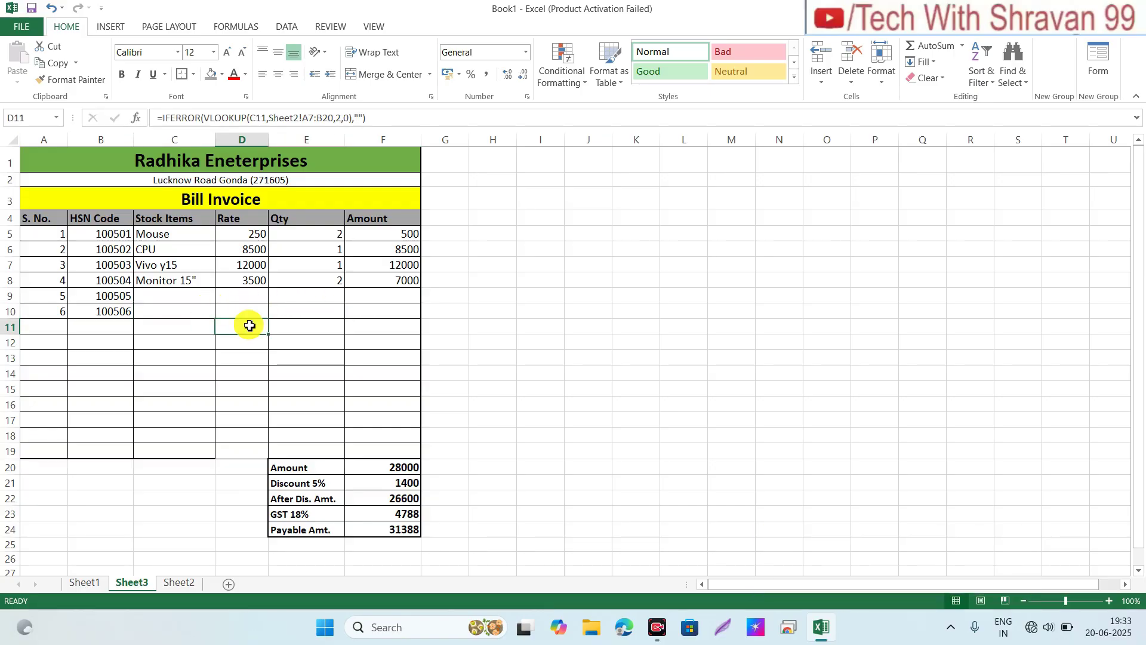